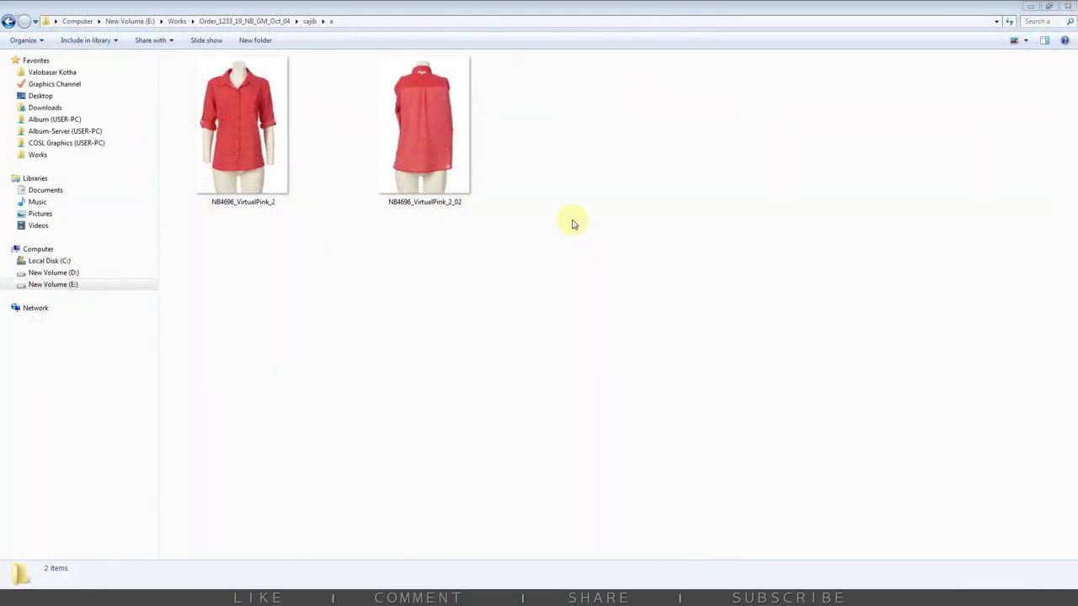
- Open both shirt JPEGs, NB4696_VirtualPink_2 and NB4696_VirtualPink_2_02, from Explorer in Photoshop
right_click(573, 219)
click(573, 250)
mouse_move(535, 241)
mouse_down()
mouse_move(251, 102)
mouse_move(405, 556)
mouse_move(471, 384)
mouse_up()
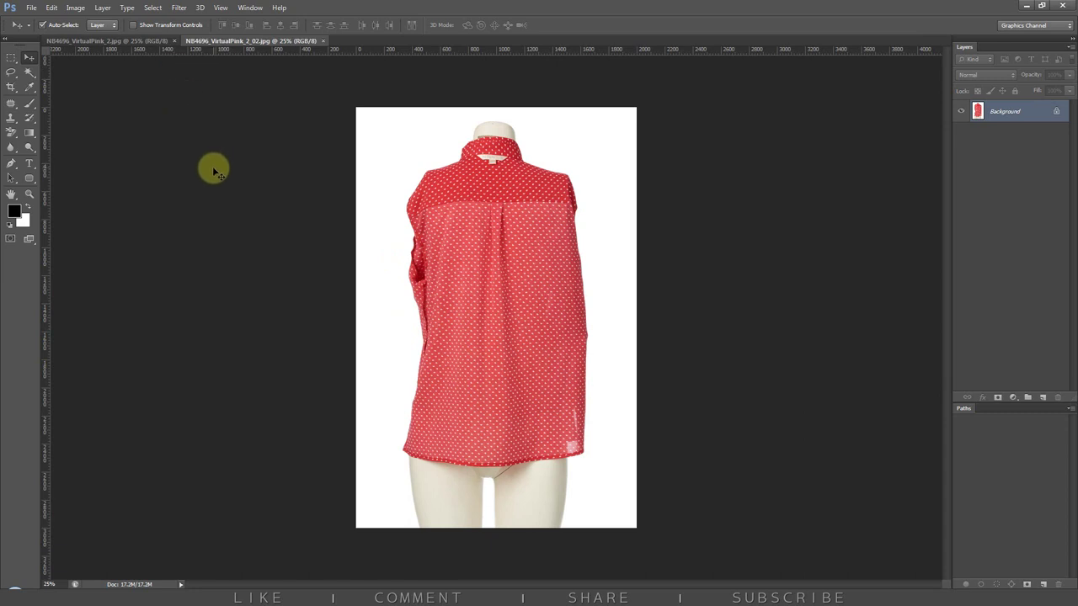
- Switch to the front-view shirt document, choose the Pen tool and zoom in
key(ctrl+Tab)
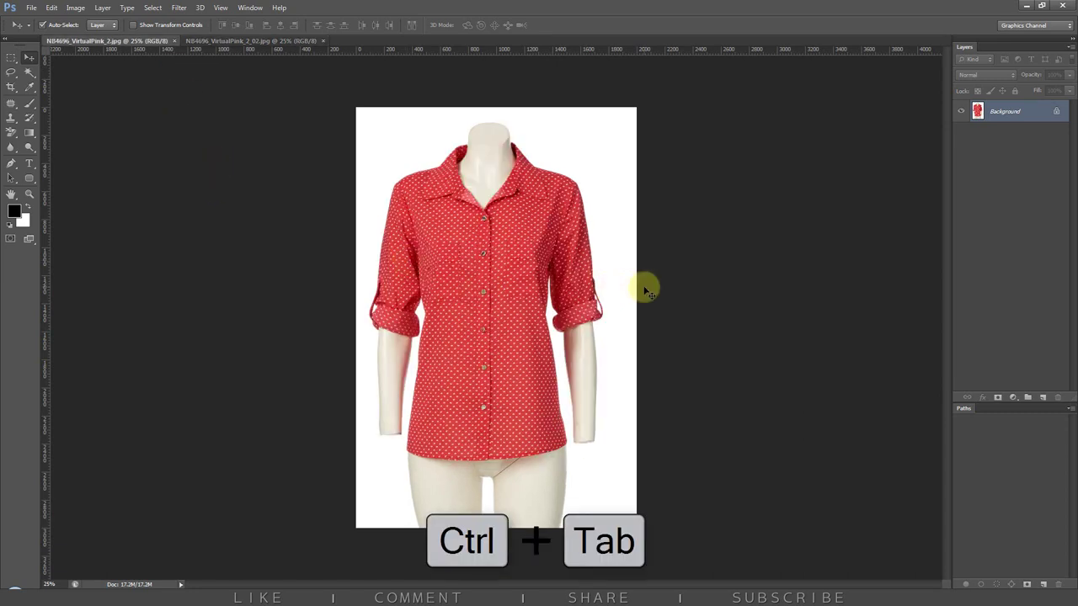
key(p)
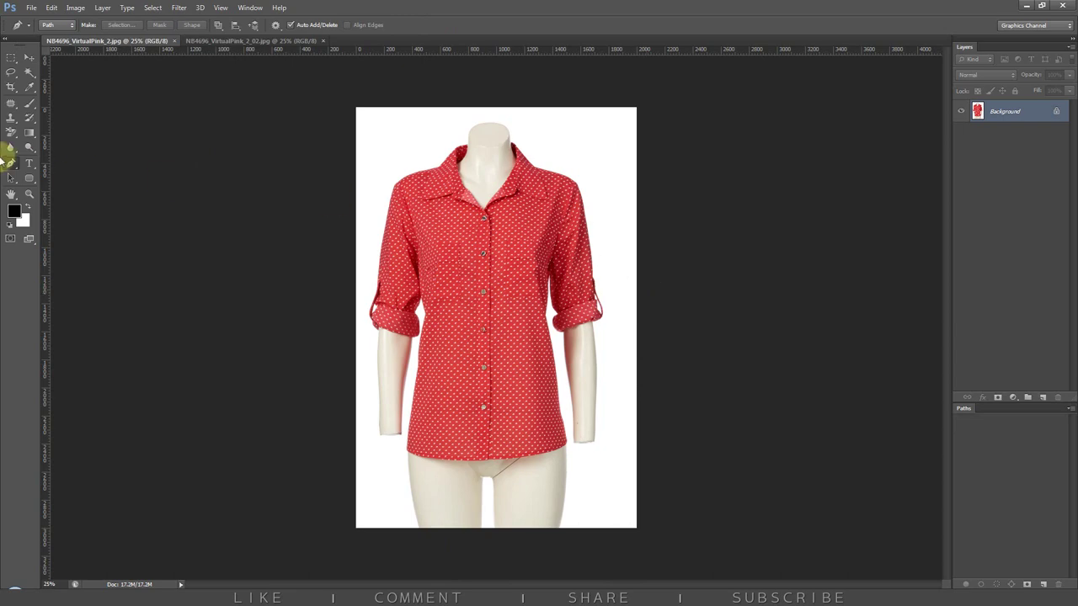
mouse_move(505, 449)
mouse_down()
mouse_move(539, 395)
mouse_move(534, 374)
mouse_up()
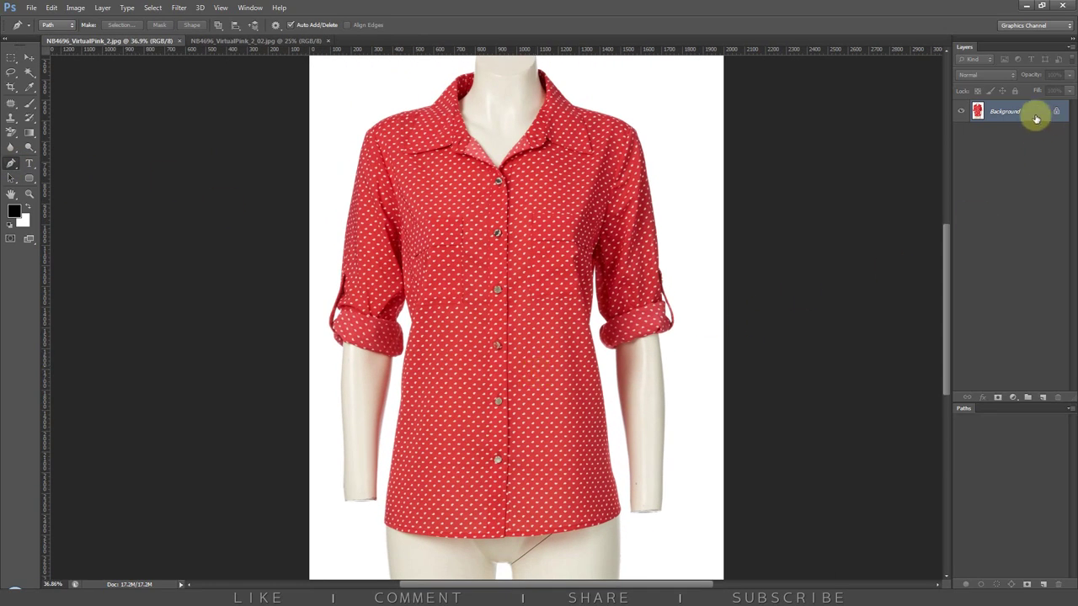
- Duplicate the Background layer as Background copy
drag(1036, 118, 1042, 397)
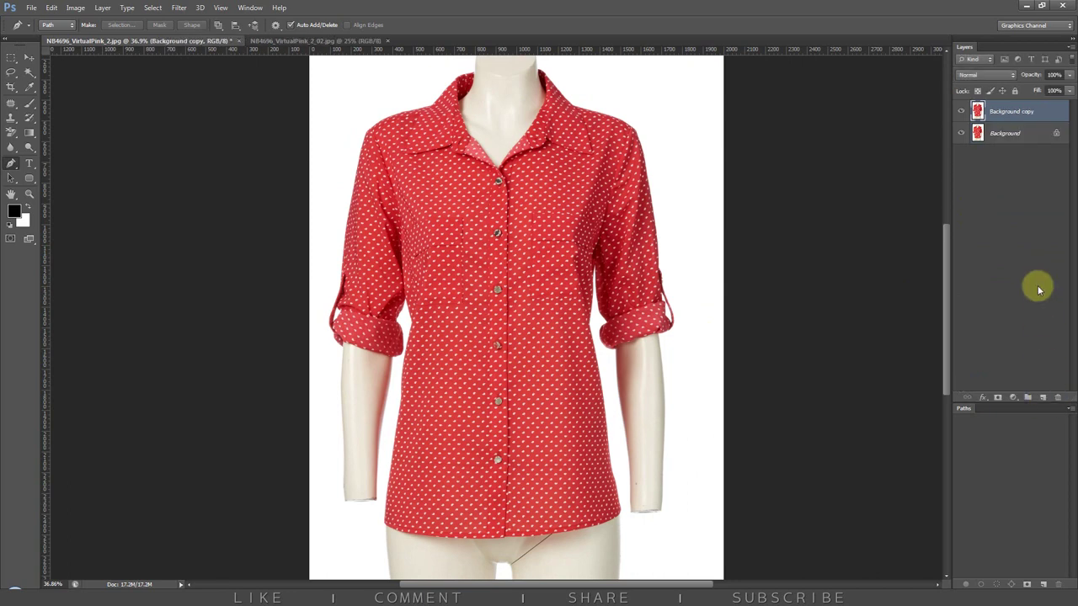
drag(654, 389, 656, 359)
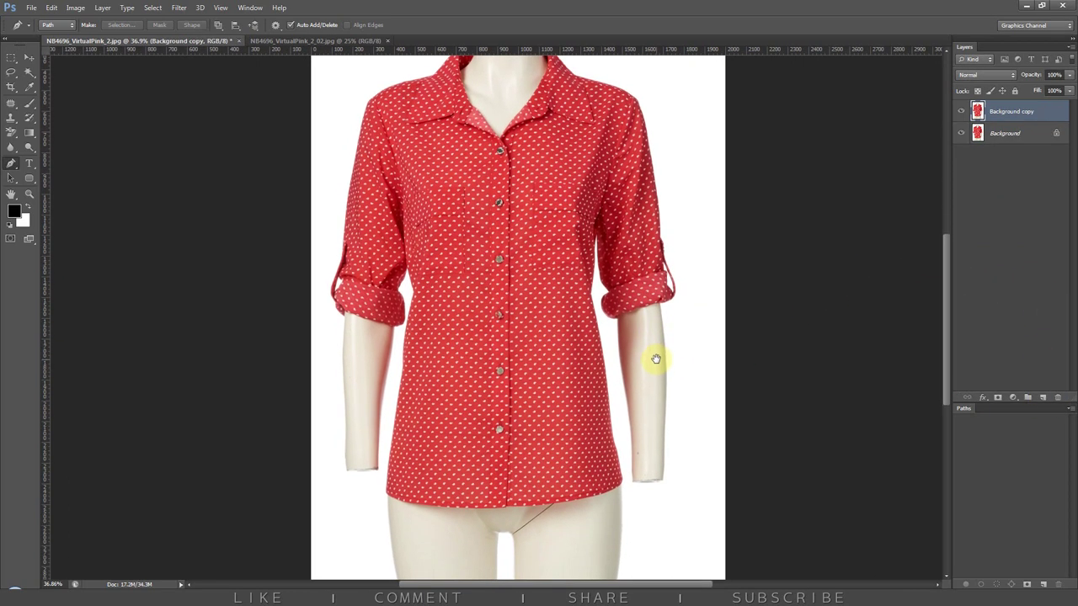
drag(651, 281, 651, 308)
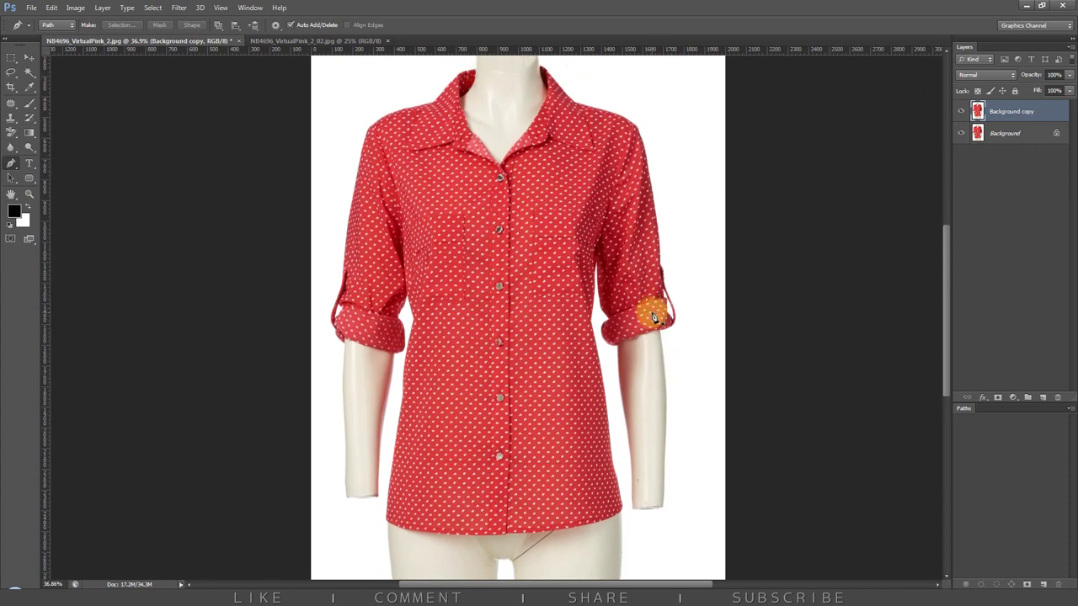
click(179, 9)
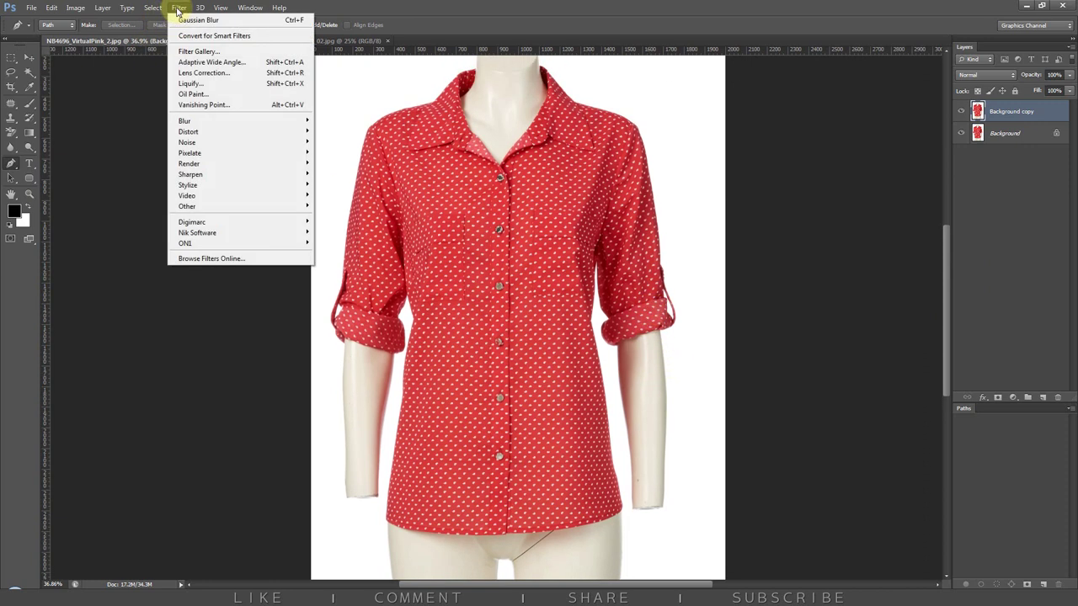
click(191, 84)
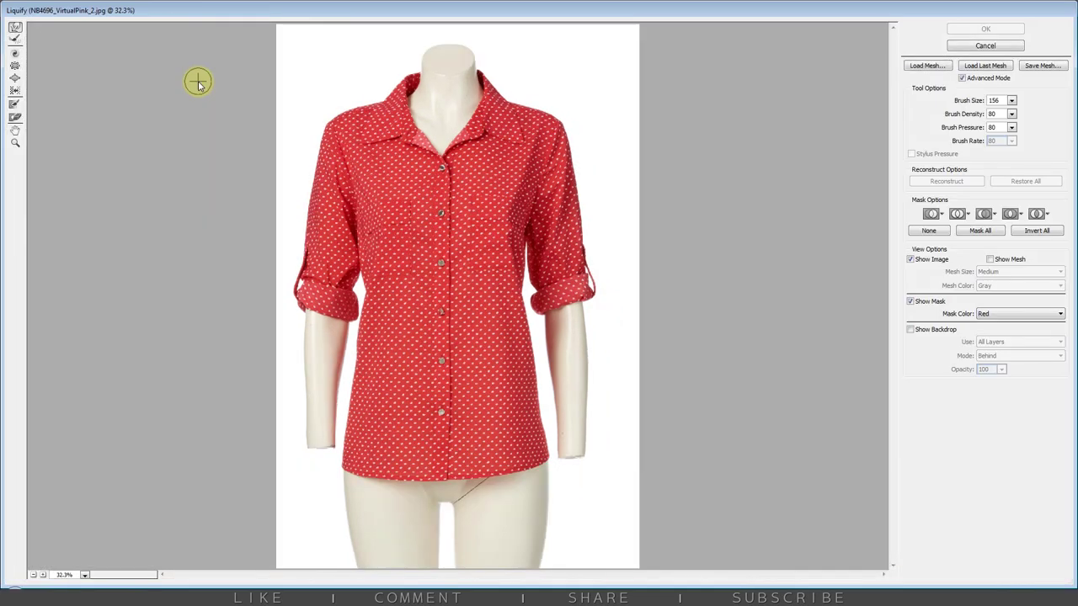
click(576, 73)
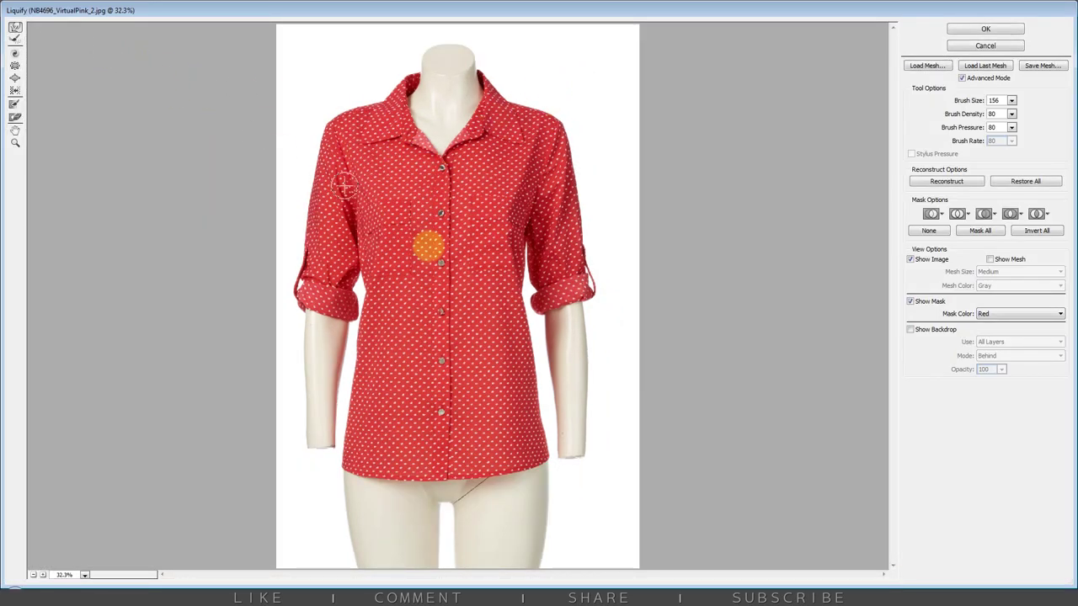
click(437, 434)
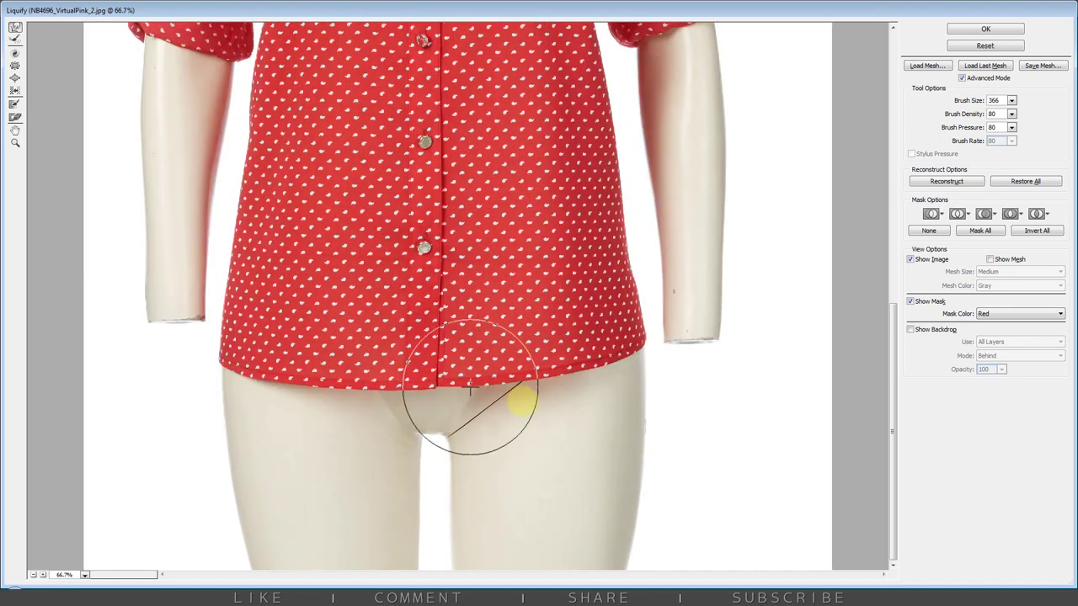
key(bracketright)
key(bracketright)
key(bracketright)
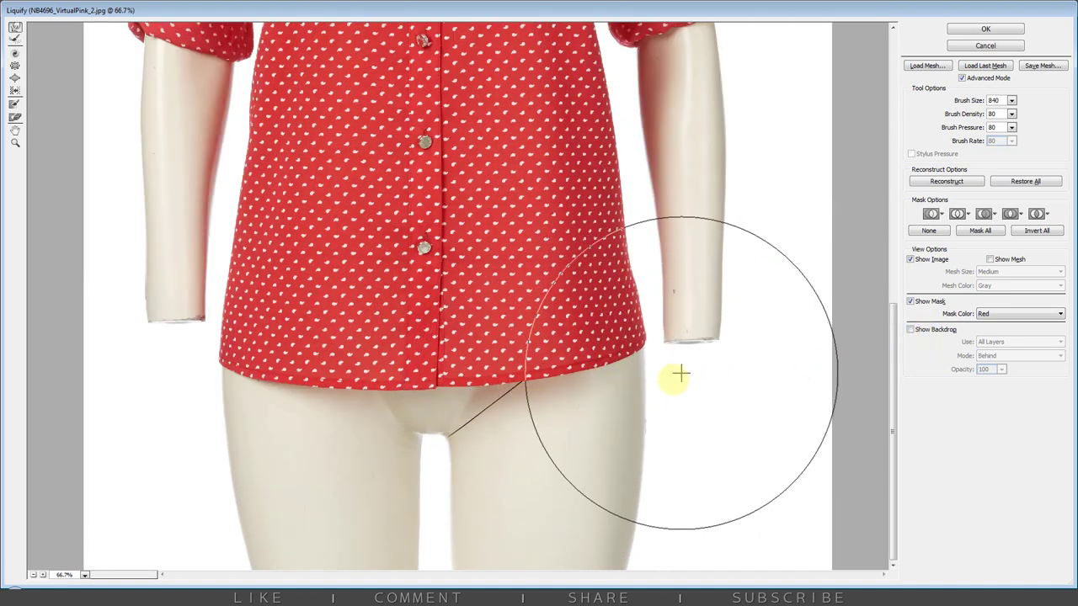
key(bracketleft)
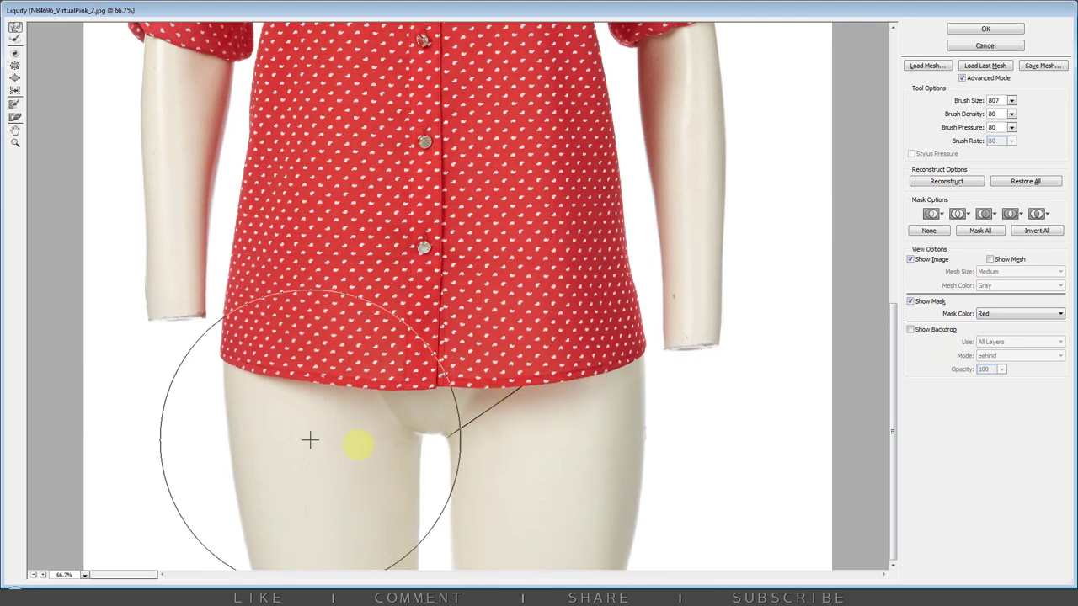
key(ctrl+minus)
scroll(572, 376, up, 3)
key(bracketleft)
key(bracketleft)
key(bracketleft)
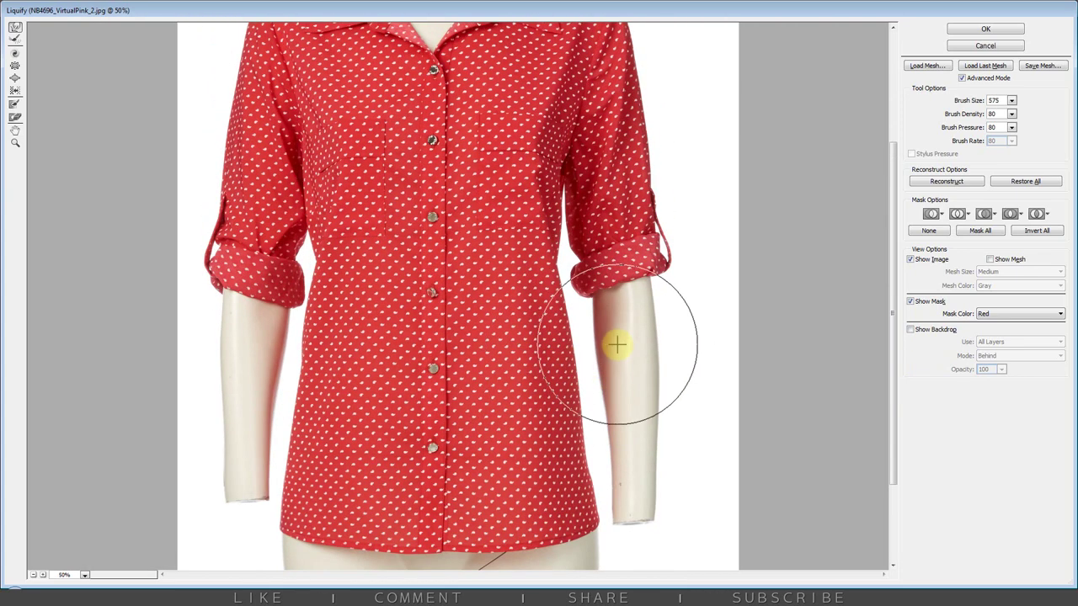
click(13, 107)
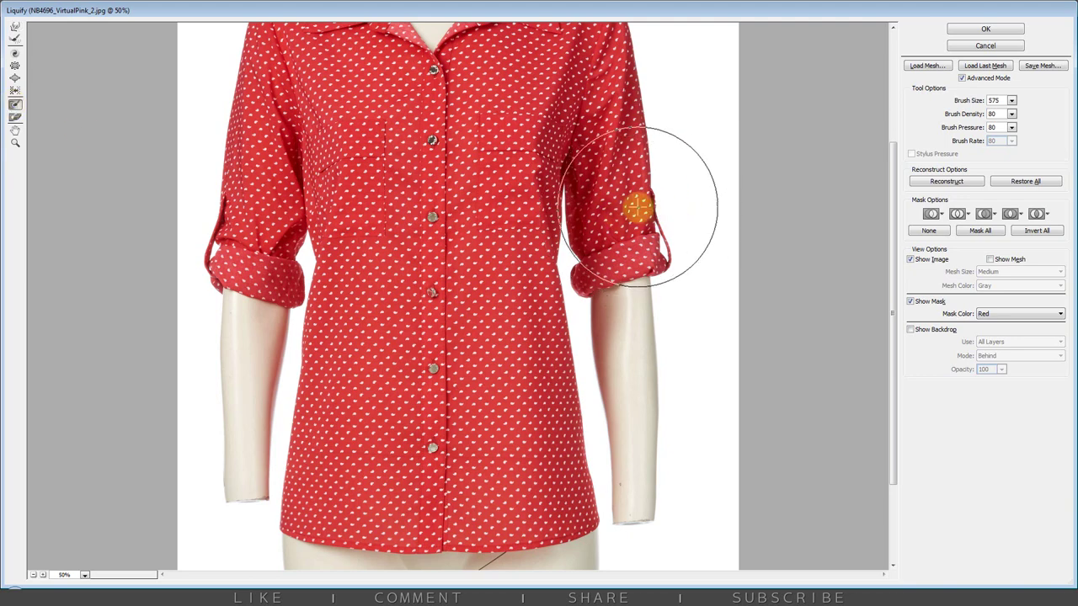
key(bracketleft)
key(bracketleft)
key(bracketleft)
mouse_move(590, 193)
mouse_down()
mouse_move(618, 281)
mouse_move(600, 218)
mouse_move(630, 192)
mouse_move(652, 51)
mouse_up()
click(15, 27)
key(bracketright)
key(bracketright)
key(bracketright)
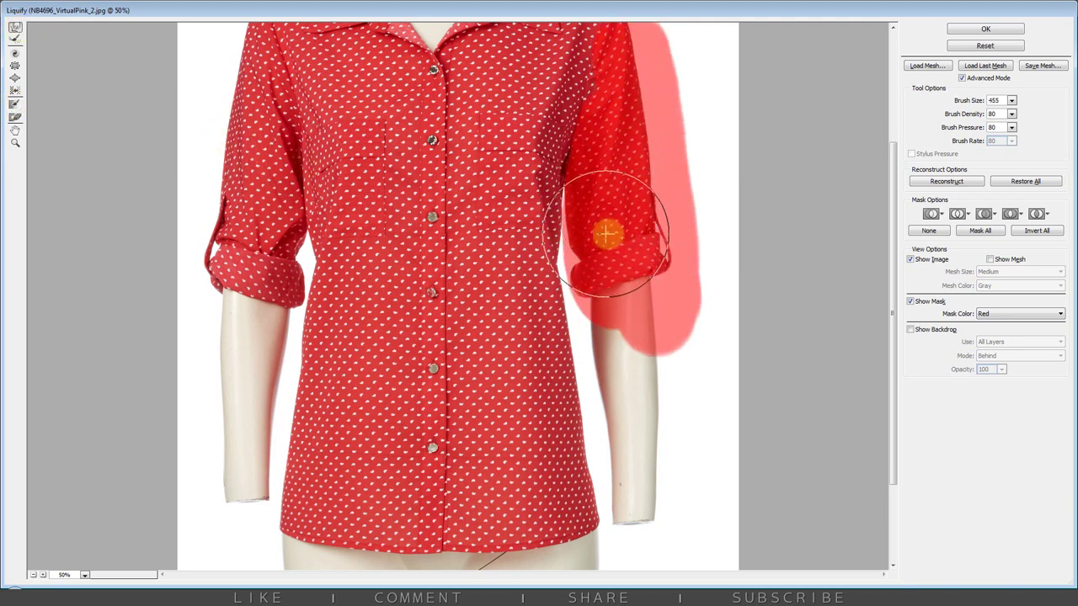
scroll(506, 219, up, 2)
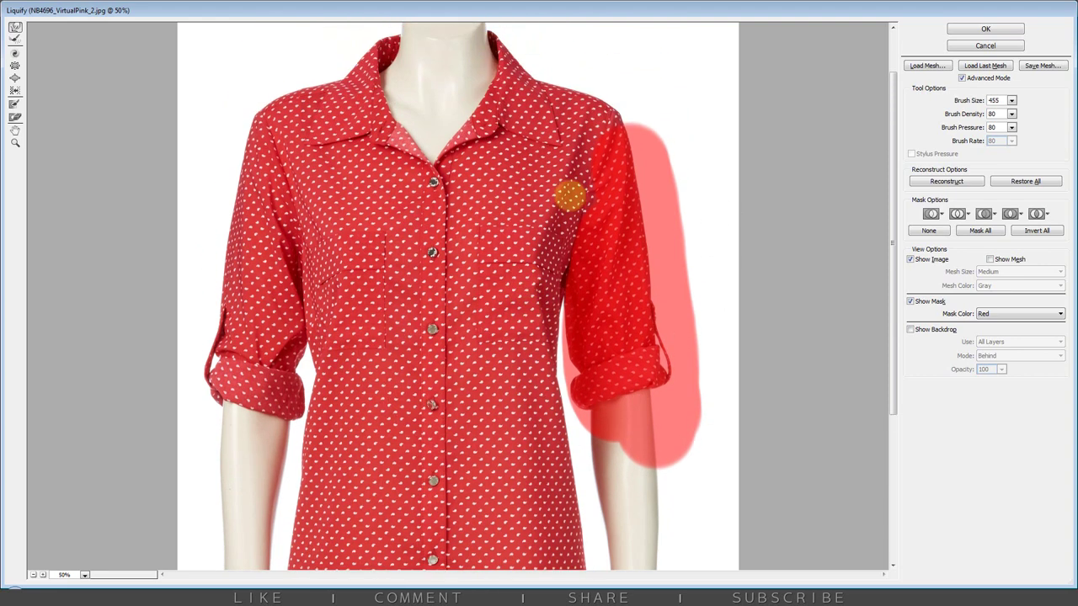
scroll(516, 337, down, 4)
key(bracketleft)
key(bracketleft)
key(bracketleft)
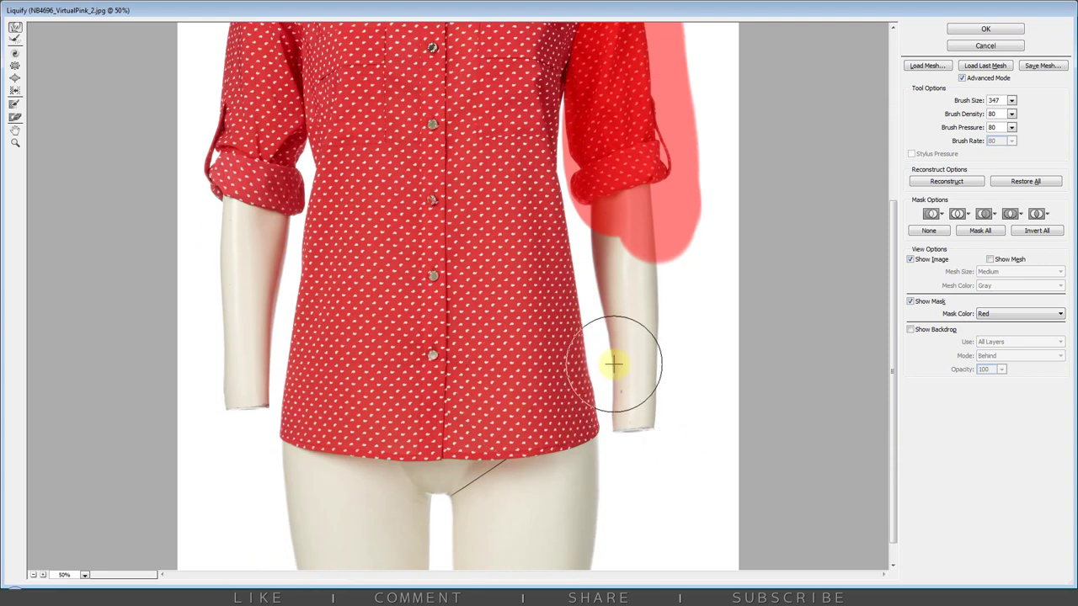
key(bracketleft)
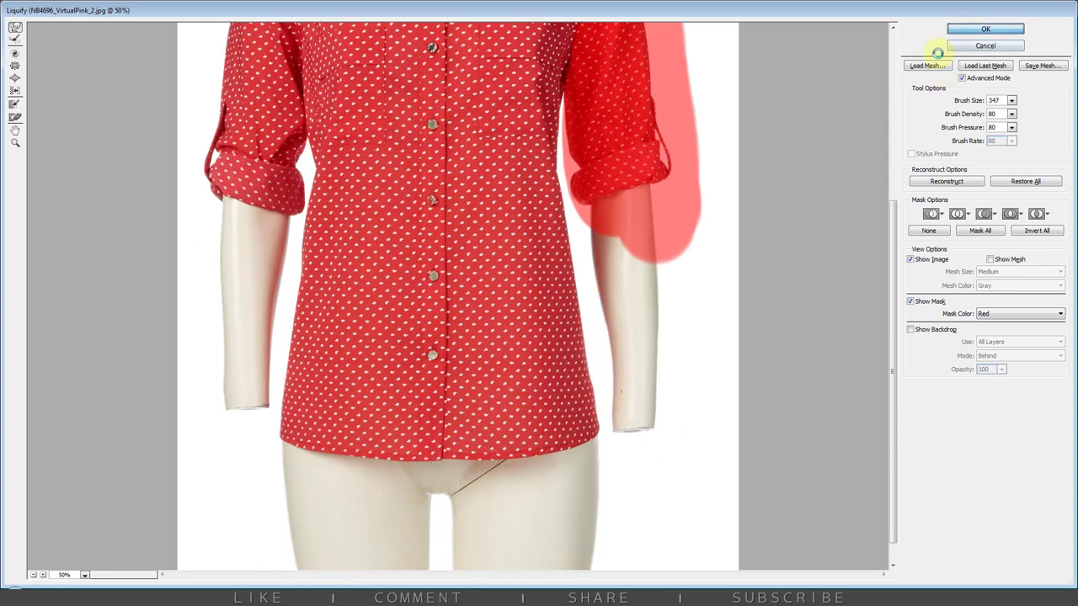
click(941, 47)
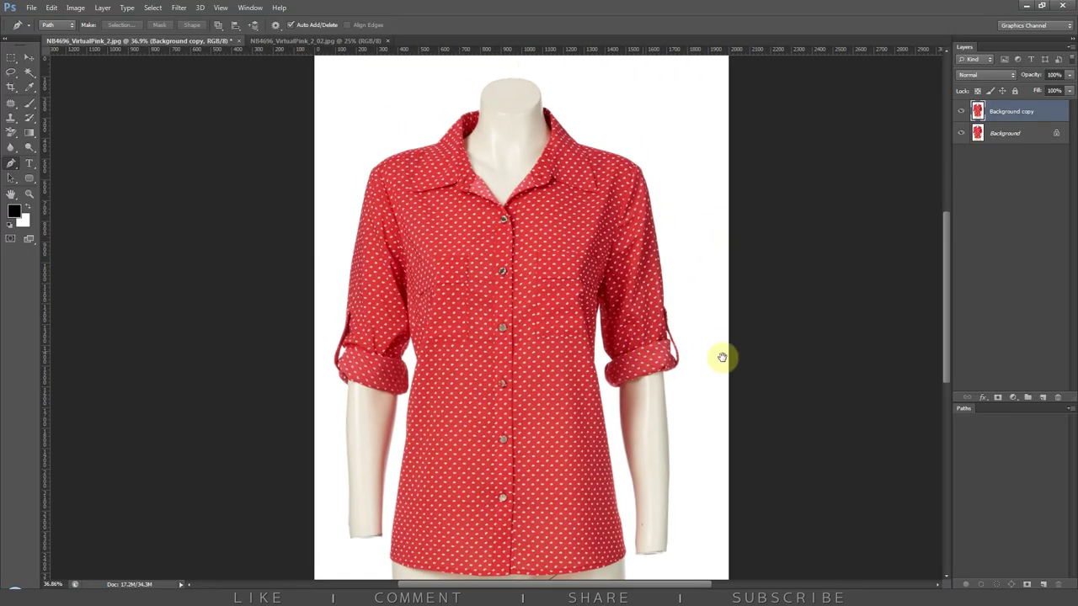
- Create a new path and place the first anchors along the right sleeve edge
click(1045, 583)
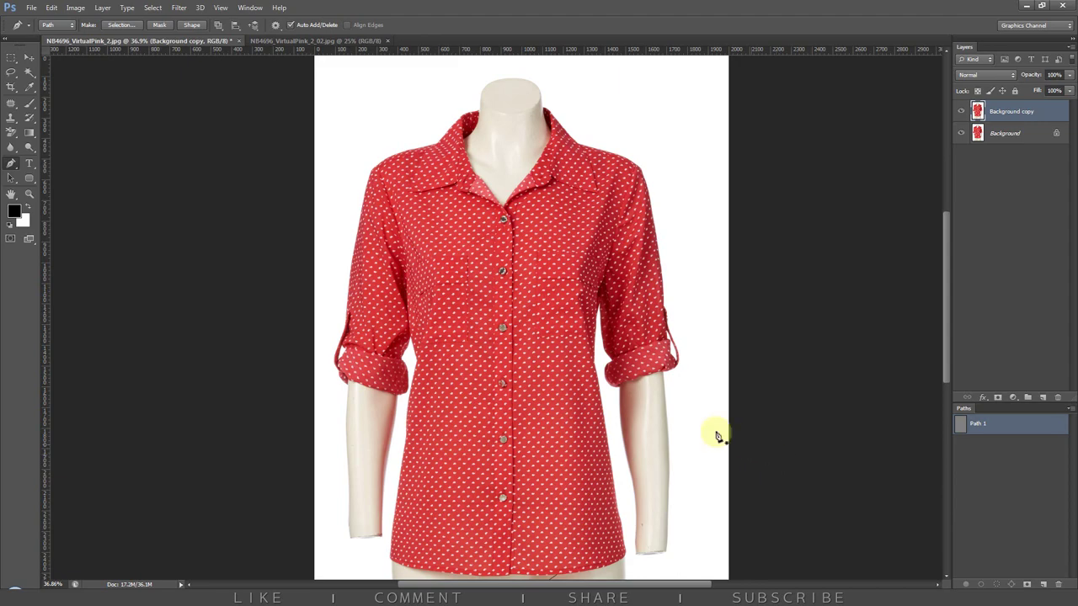
drag(684, 410, 686, 350)
scroll(619, 224, up, 1)
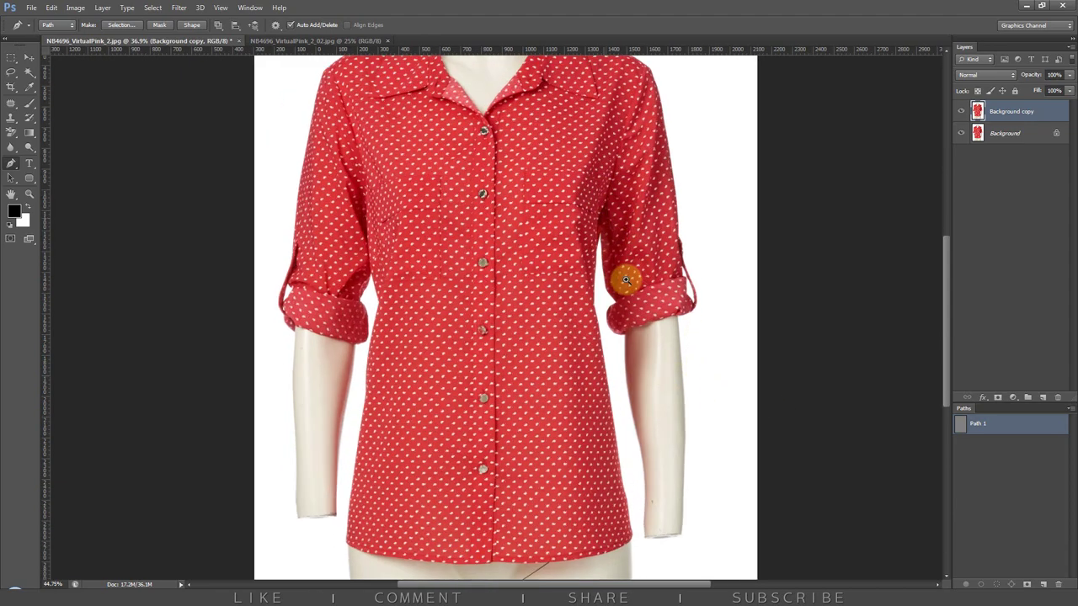
scroll(615, 221, up, 3)
scroll(608, 219, up, 2)
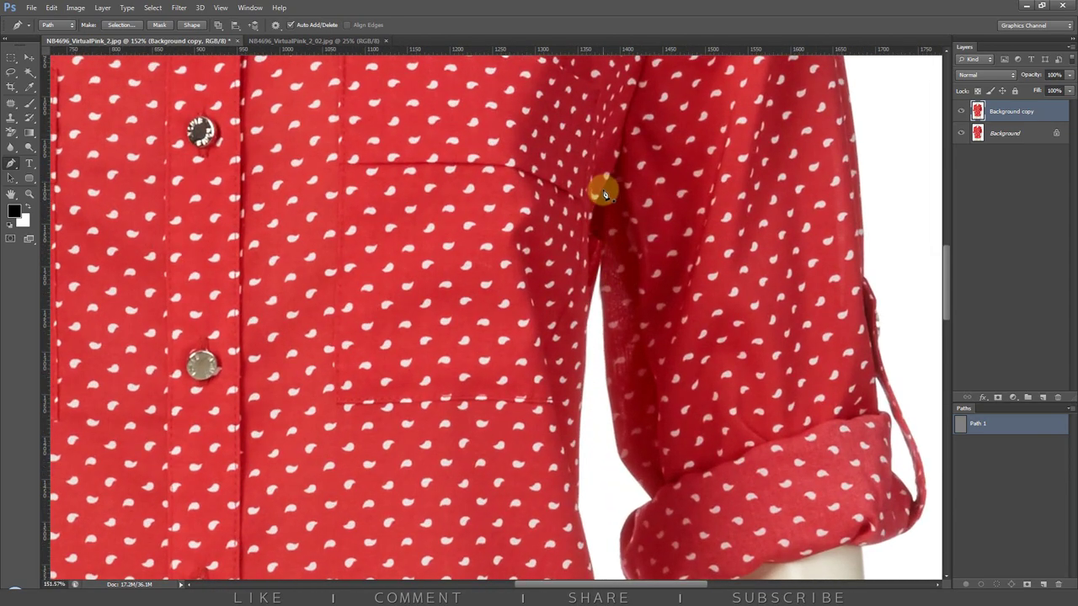
click(602, 193)
click(618, 360)
drag(618, 361, 609, 281)
scroll(609, 281, up, 2)
click(591, 250)
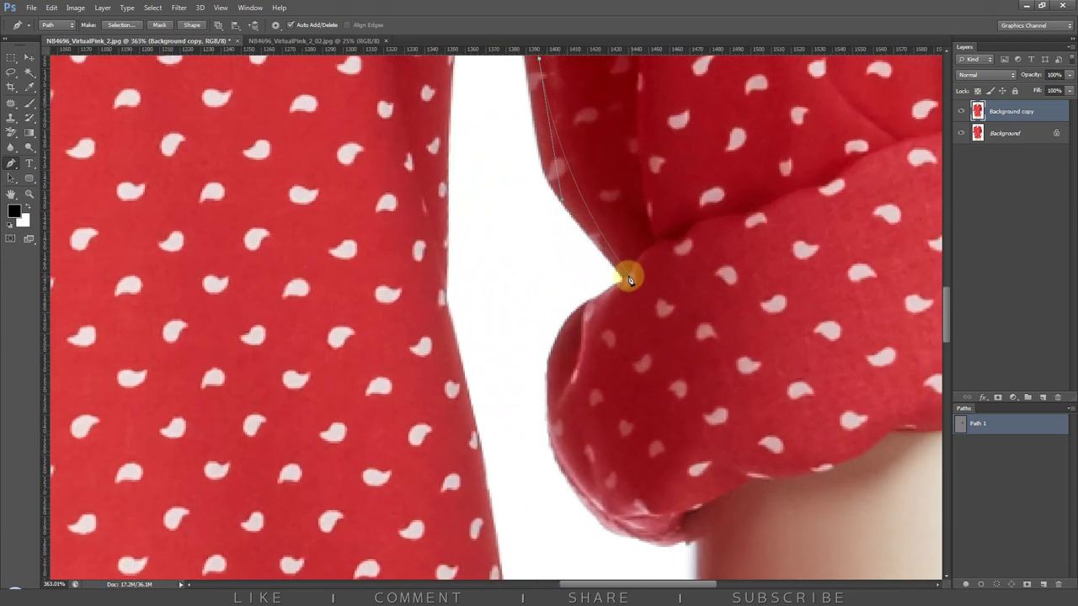
click(625, 277)
- Continue the path around the sleeve cuff
scroll(573, 313, down, 1)
scroll(539, 308, up, 2)
scroll(597, 402, down, 3)
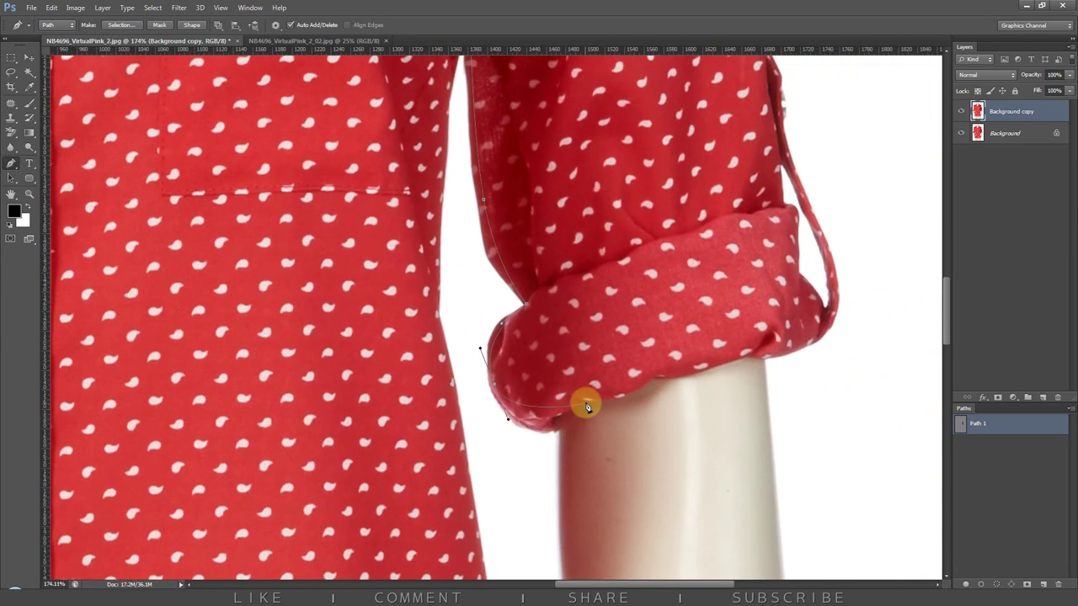
scroll(649, 379, right, 3)
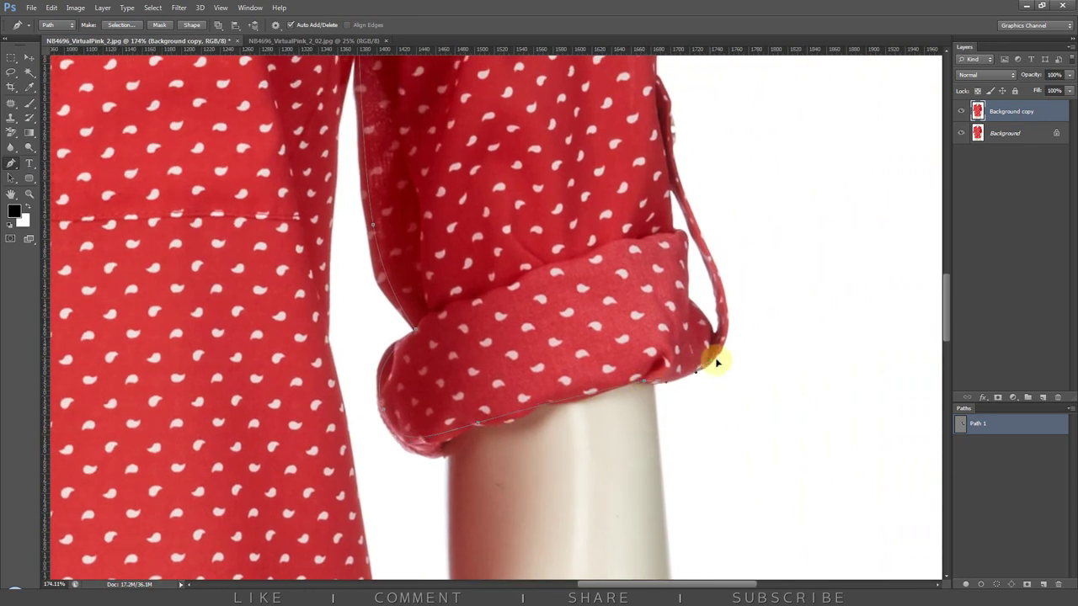
scroll(717, 363, up, 1)
scroll(679, 354, up, 1)
scroll(674, 433, down, 1)
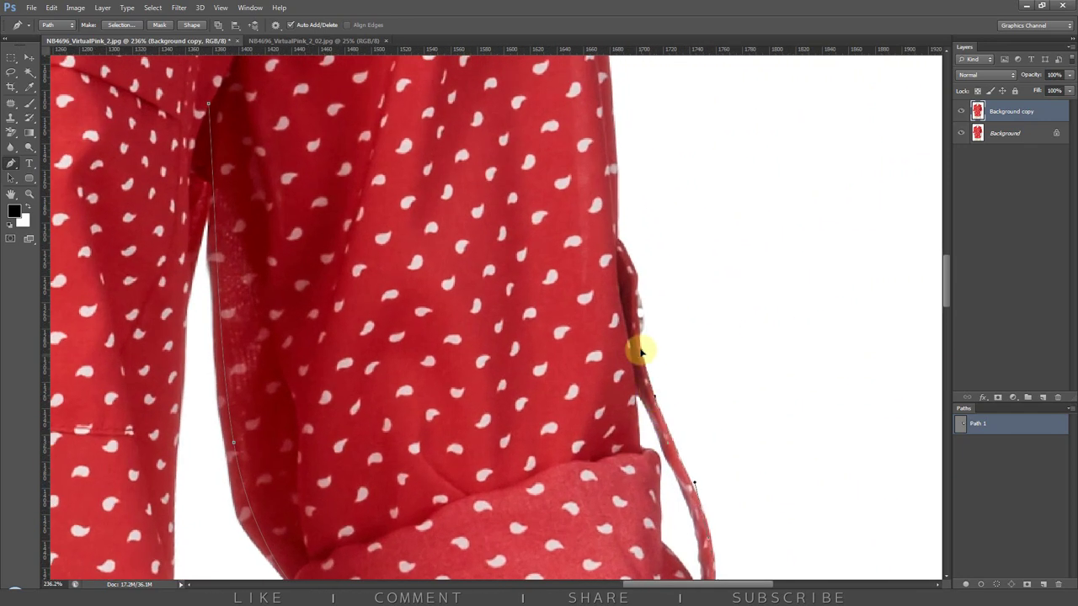
scroll(640, 352, up, 1)
scroll(650, 451, up, 1)
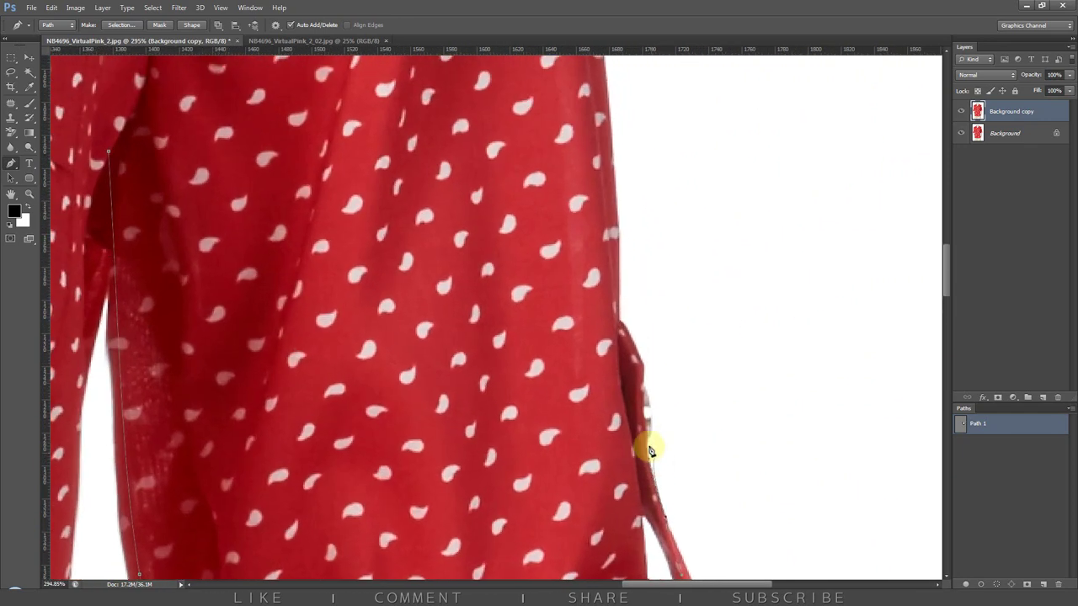
click(625, 327)
scroll(614, 242, down, 5)
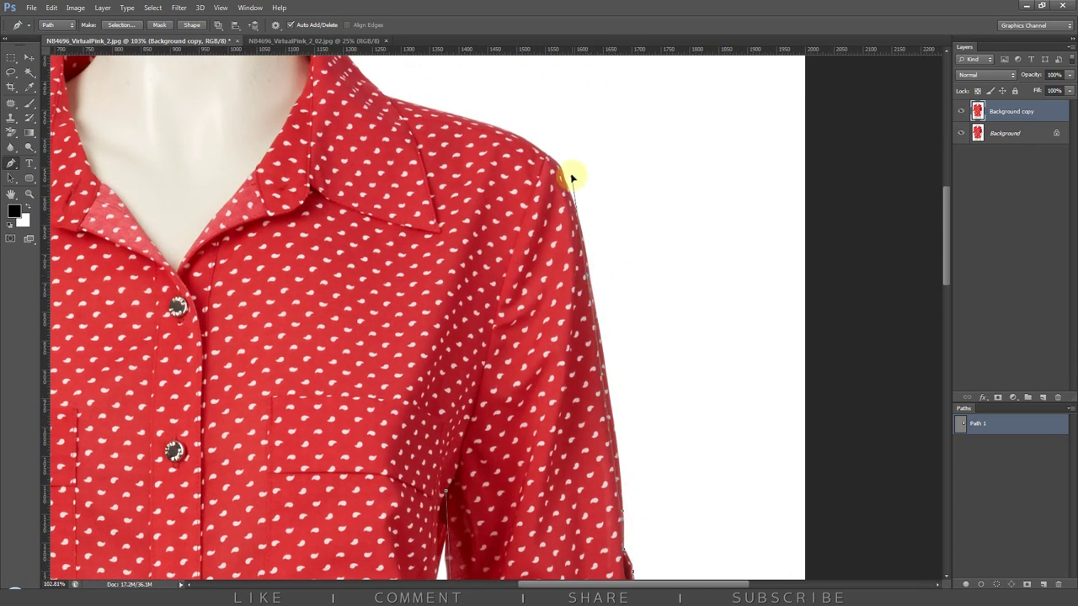
scroll(571, 177, up, 3)
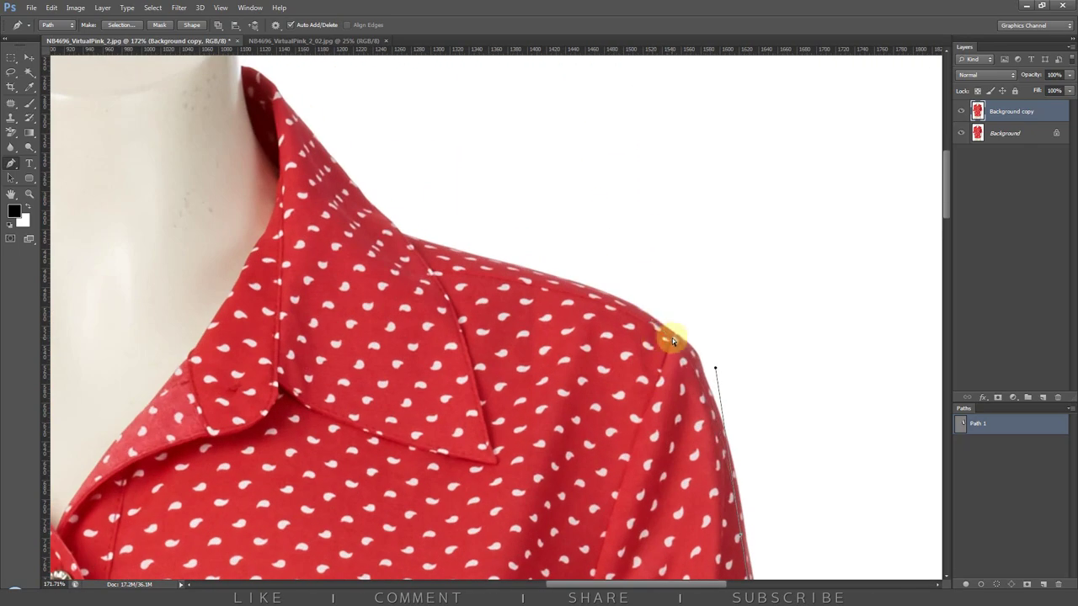
- Curve the path along the shoulder and collar to its inner edge
drag(663, 326, 785, 367)
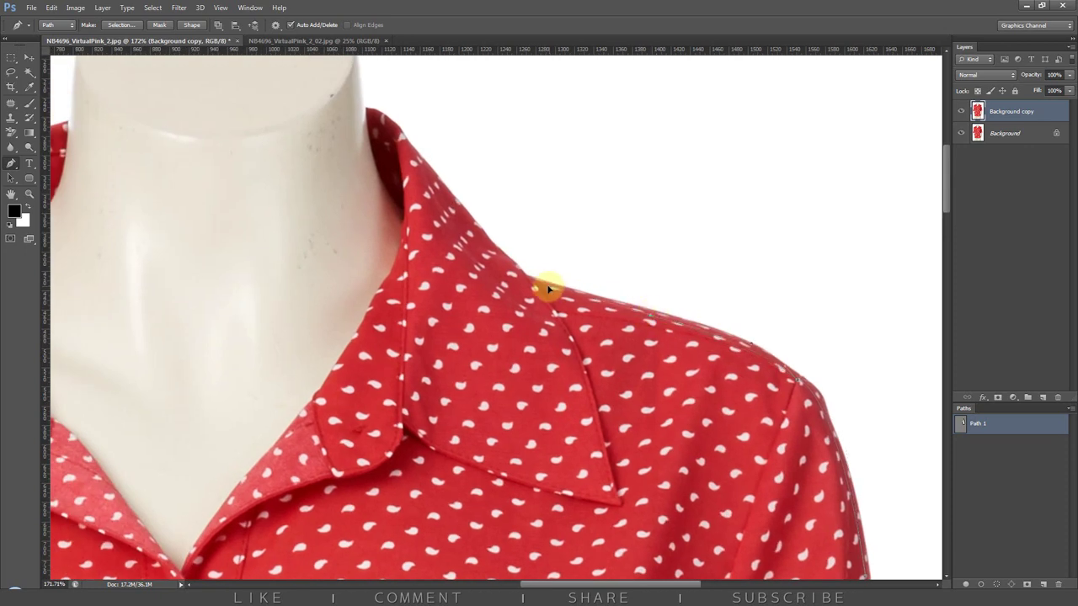
scroll(548, 289, up, 3)
mouse_move(480, 185)
mouse_down()
mouse_move(574, 320)
mouse_move(565, 312)
mouse_up()
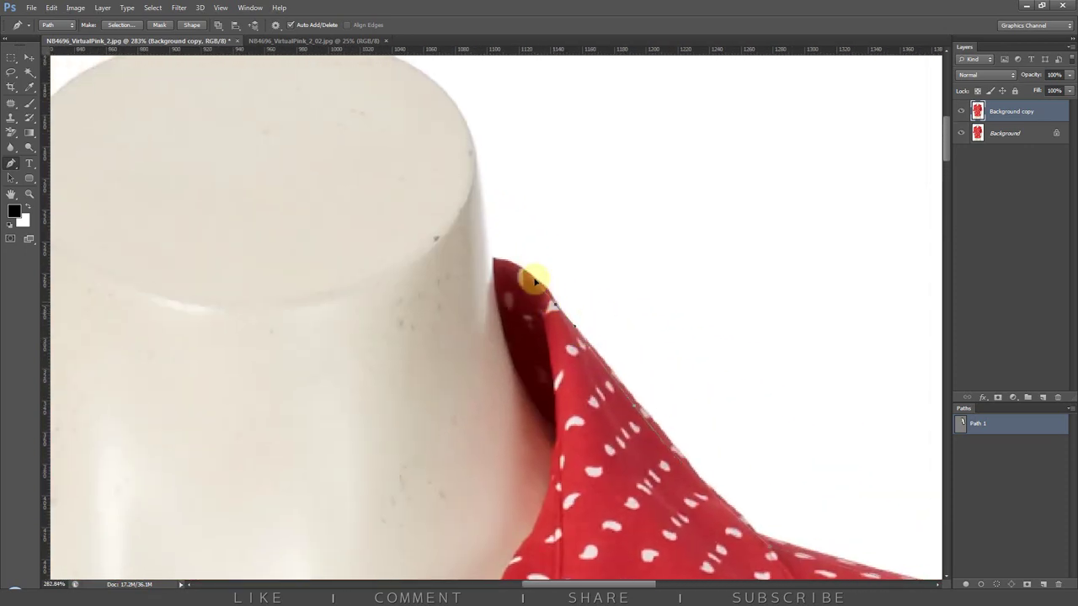
drag(549, 375, 573, 202)
click(573, 202)
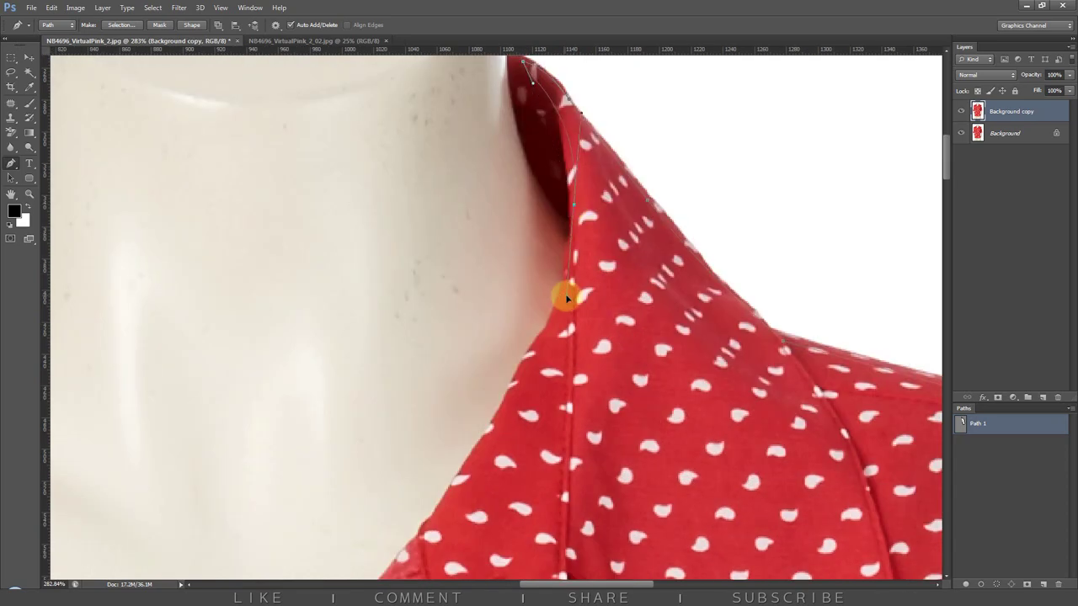
drag(538, 341, 579, 311)
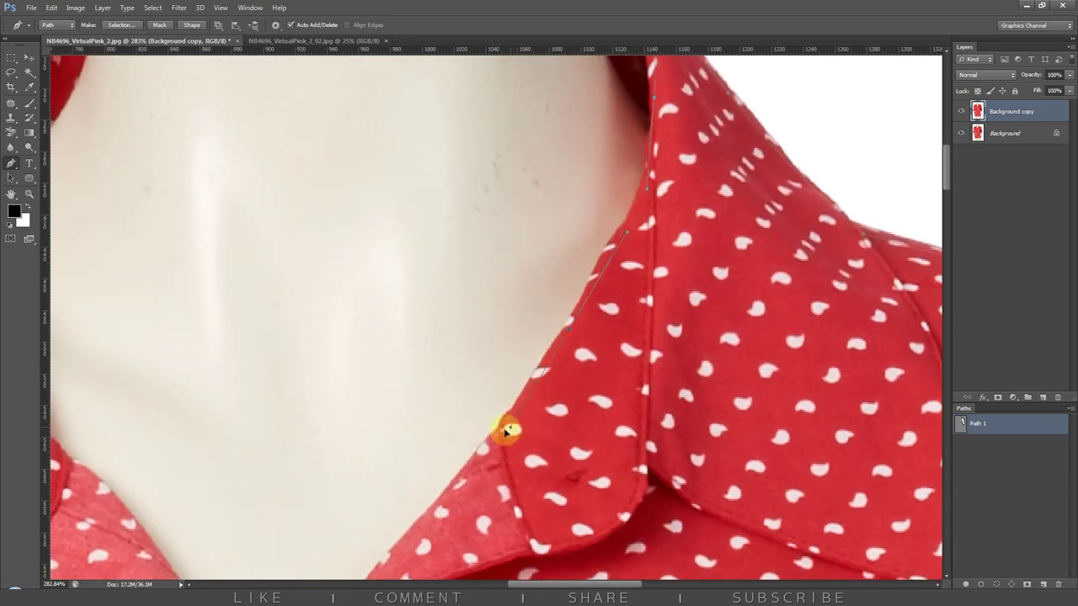
drag(505, 431, 649, 213)
click(611, 251)
drag(492, 396, 575, 281)
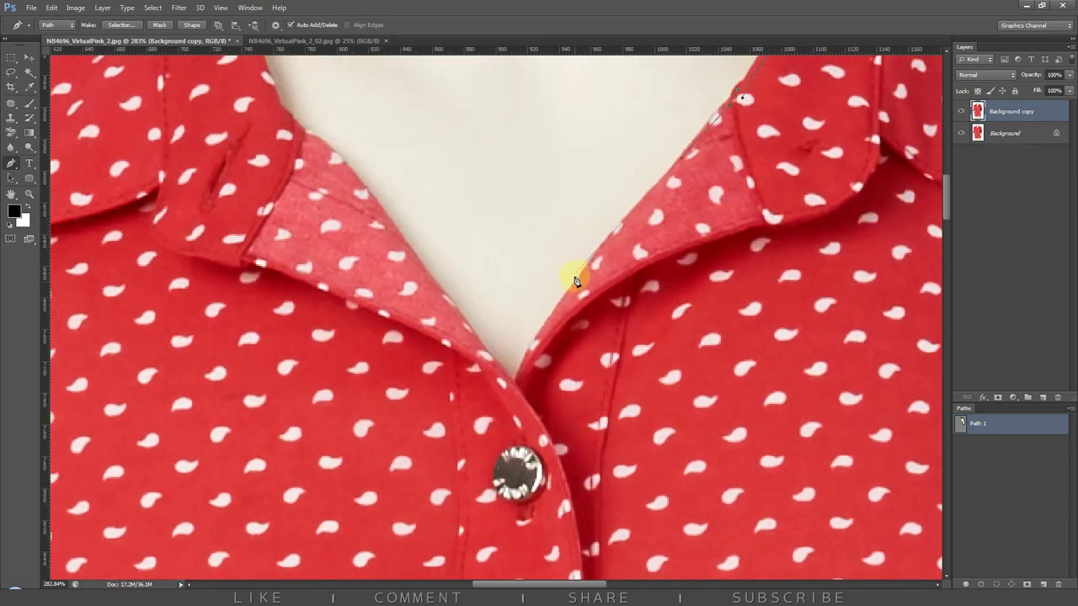
- Extend the path down the shirt's side and along the hem
scroll(516, 389, down, 5)
scroll(590, 363, down, 4)
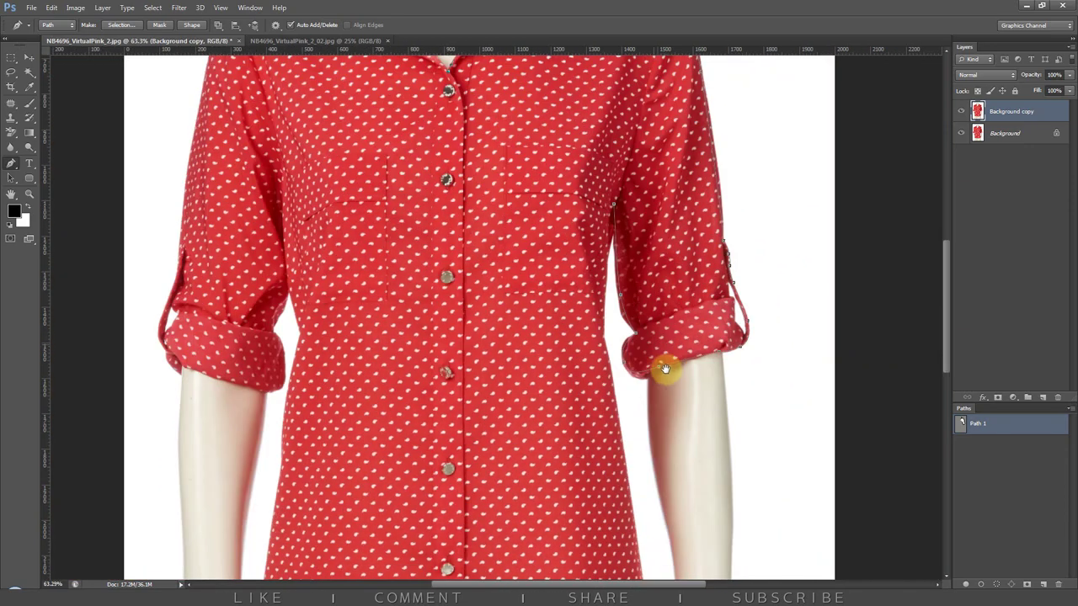
drag(601, 308, 605, 217)
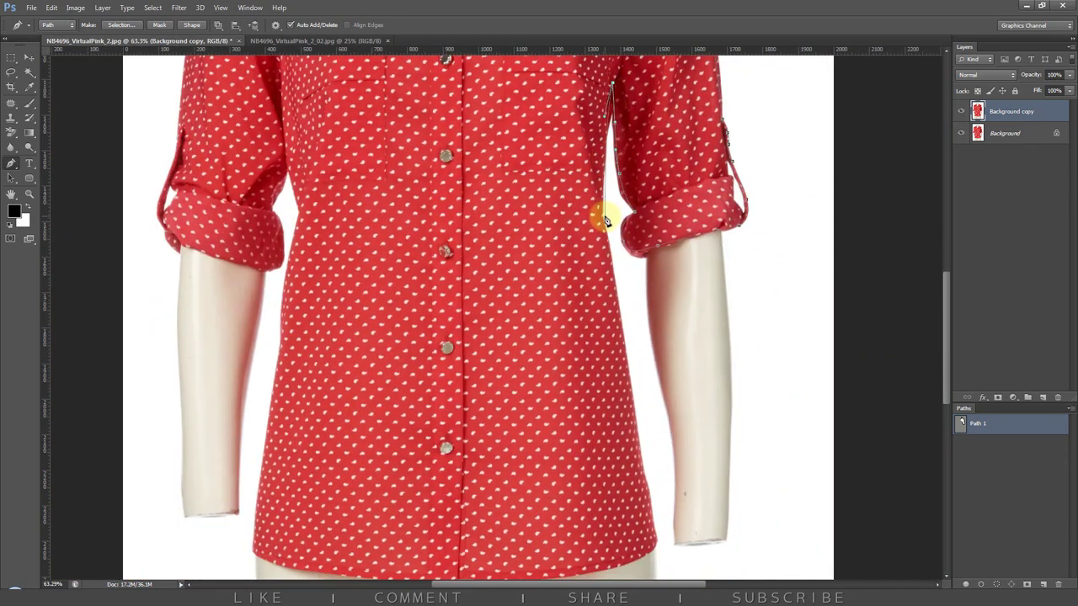
click(610, 278)
scroll(622, 311, down, 5)
scroll(631, 306, up, 2)
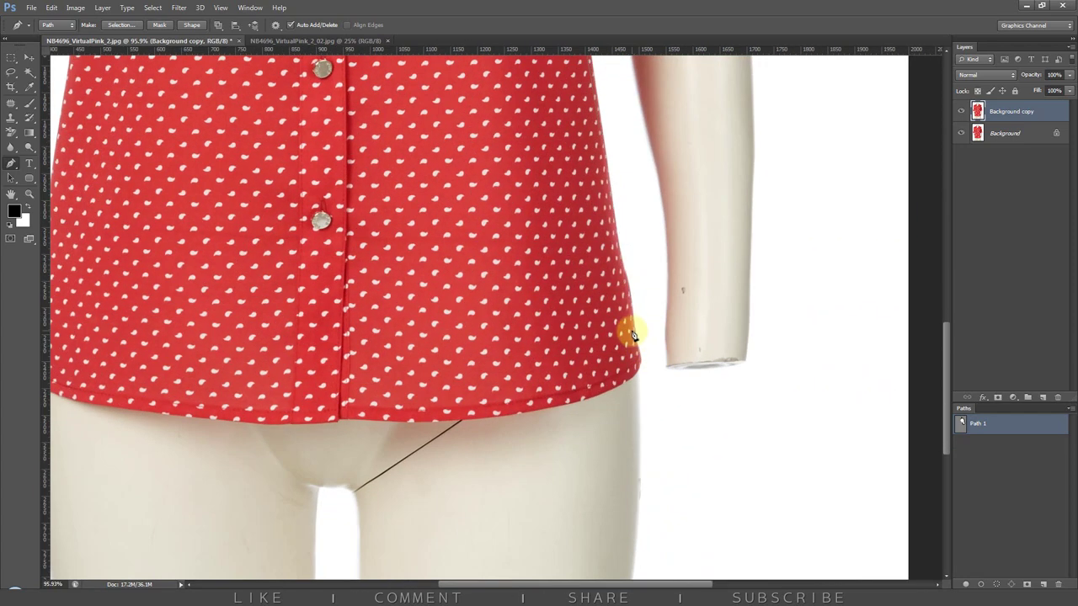
scroll(636, 371, up, 2)
click(640, 314)
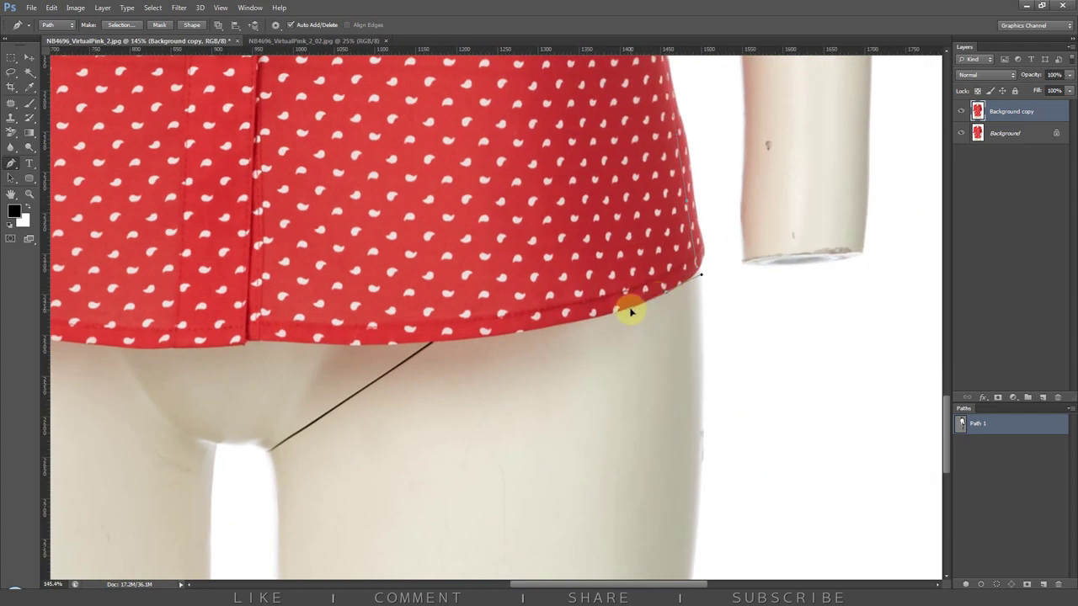
scroll(632, 320, up, 1)
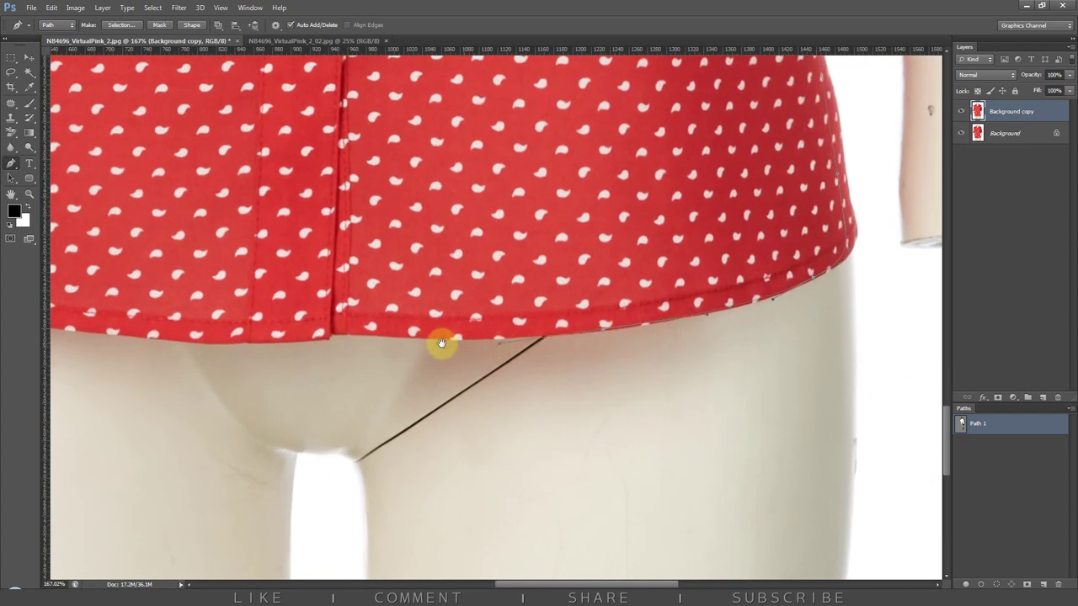
scroll(472, 337, up, 1)
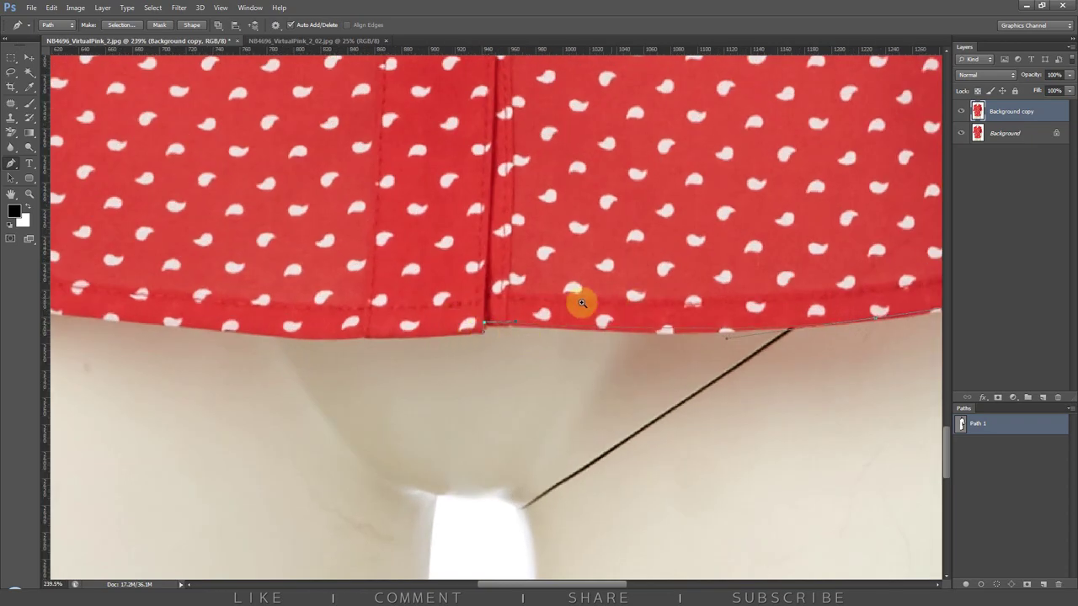
- Select the traced half outline and free-transform it leftward toward the shirt's left half
key(ctrl+0)
scroll(739, 371, up, 2)
scroll(739, 372, up, 3)
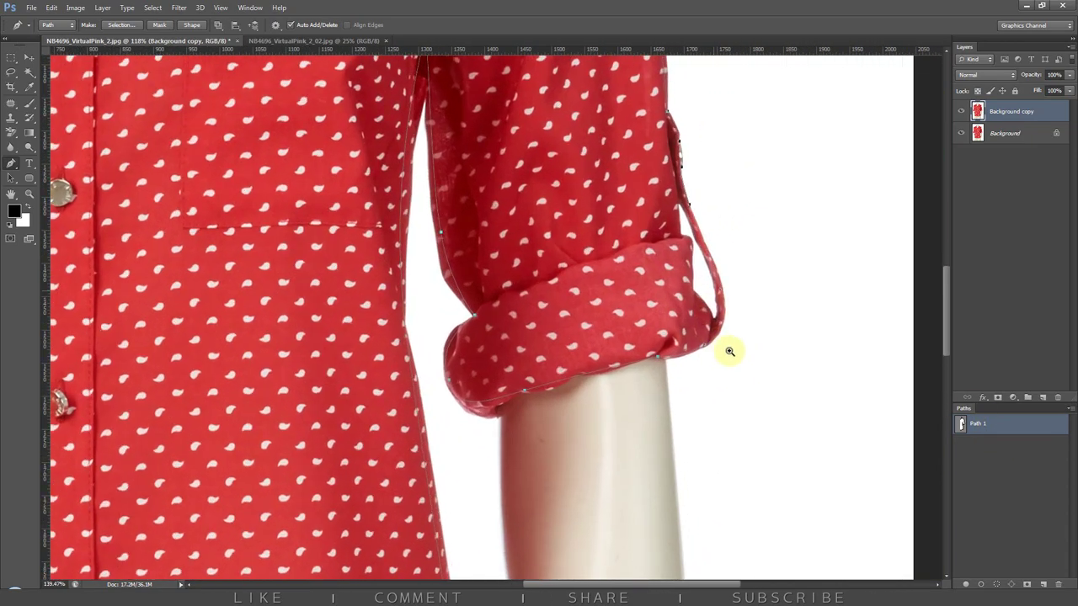
scroll(723, 348, up, 5)
scroll(663, 253, up, 3)
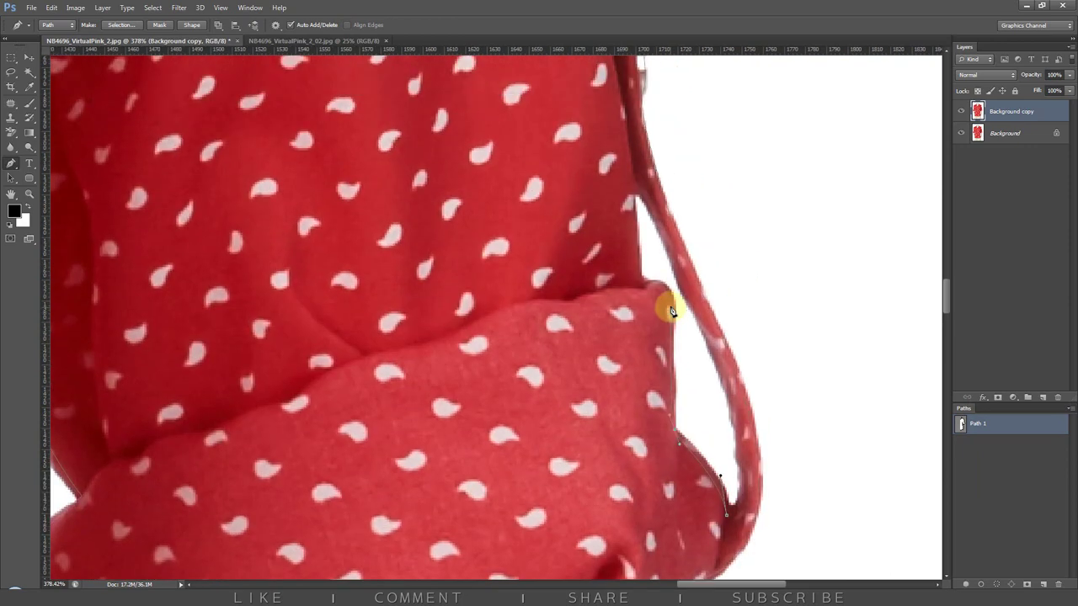
scroll(642, 303, up, 3)
scroll(615, 253, down, 3)
scroll(627, 253, down, 2)
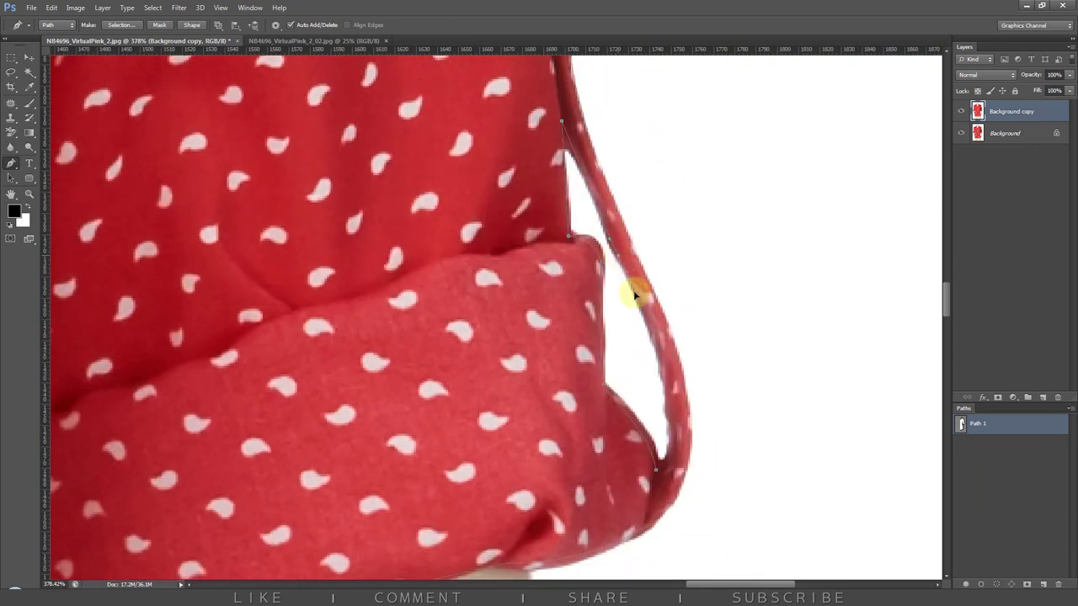
scroll(640, 252, down, 2)
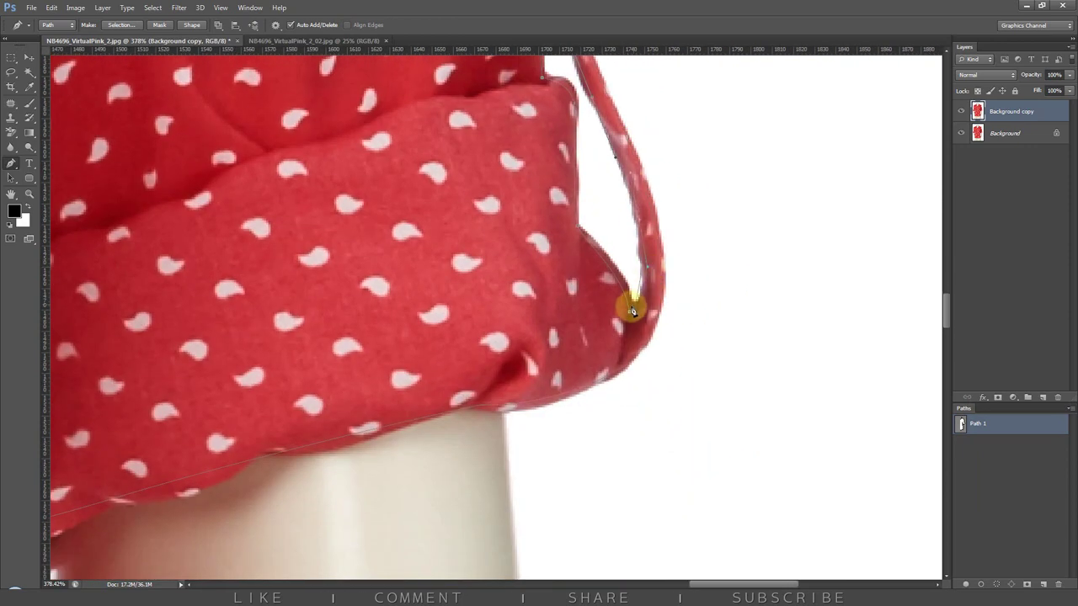
scroll(637, 306, down, 3)
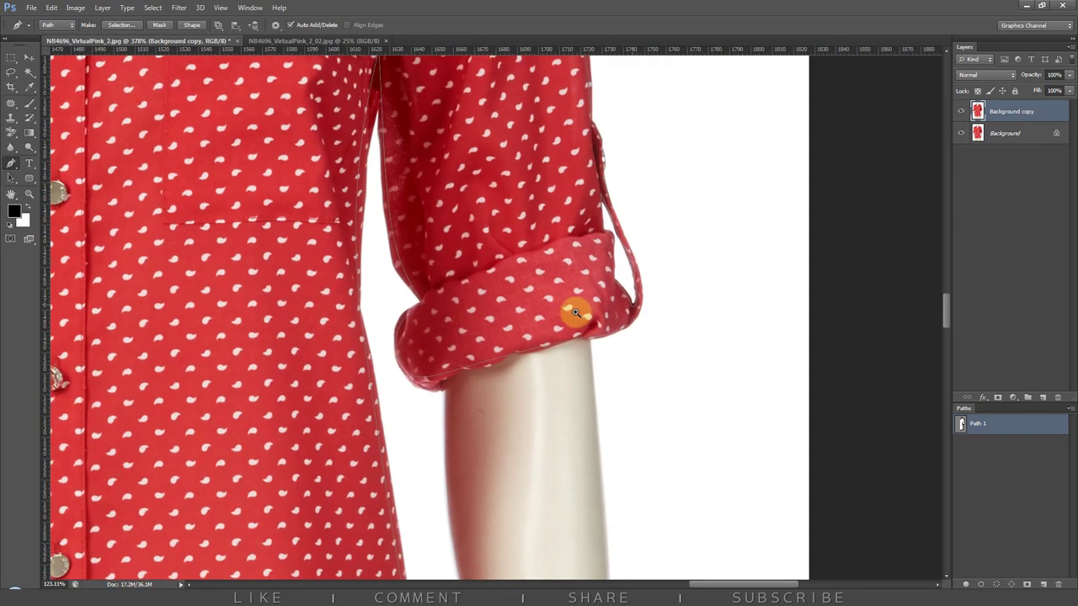
scroll(573, 313, down, 2)
scroll(527, 311, down, 1)
scroll(549, 384, down, 1)
scroll(532, 385, down, 1)
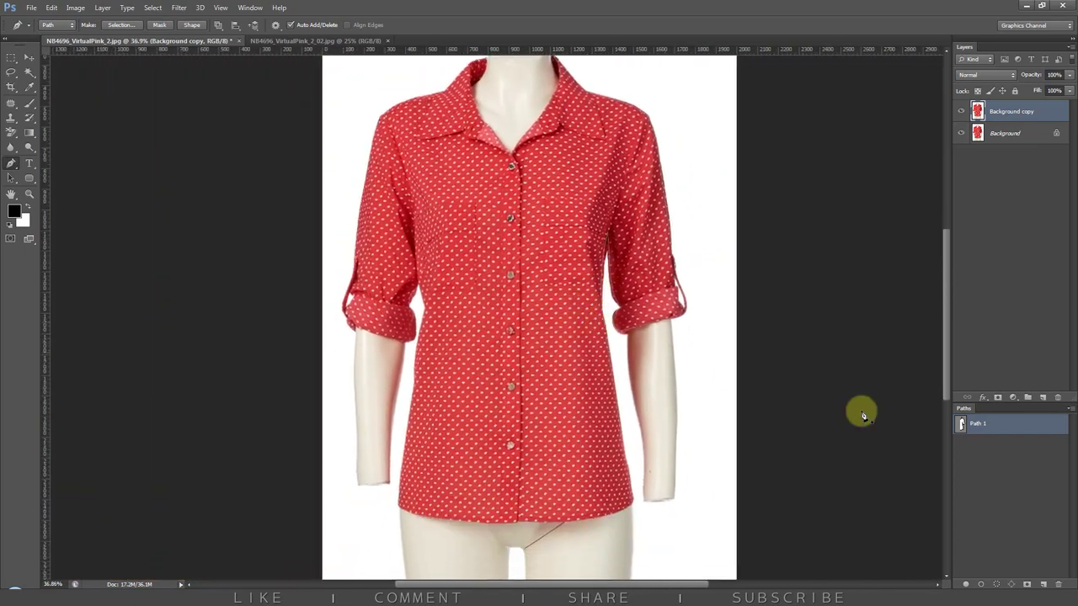
click(655, 282)
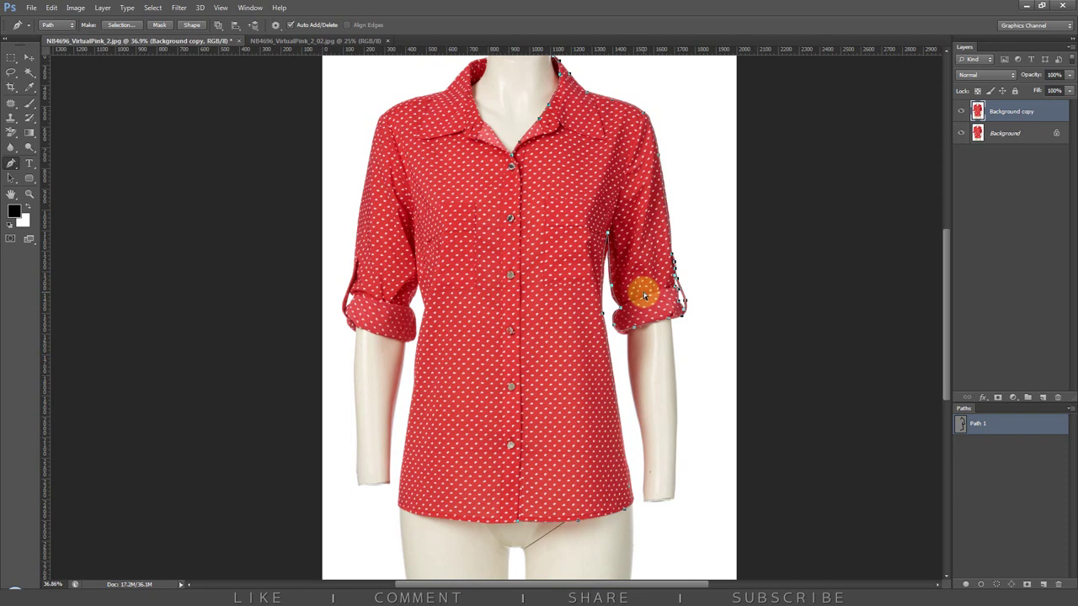
key(ctrl+t)
drag(640, 246, 478, 239)
- Flip the outline horizontally, align it on the left half with two right nudges, and commit
right_click(481, 240)
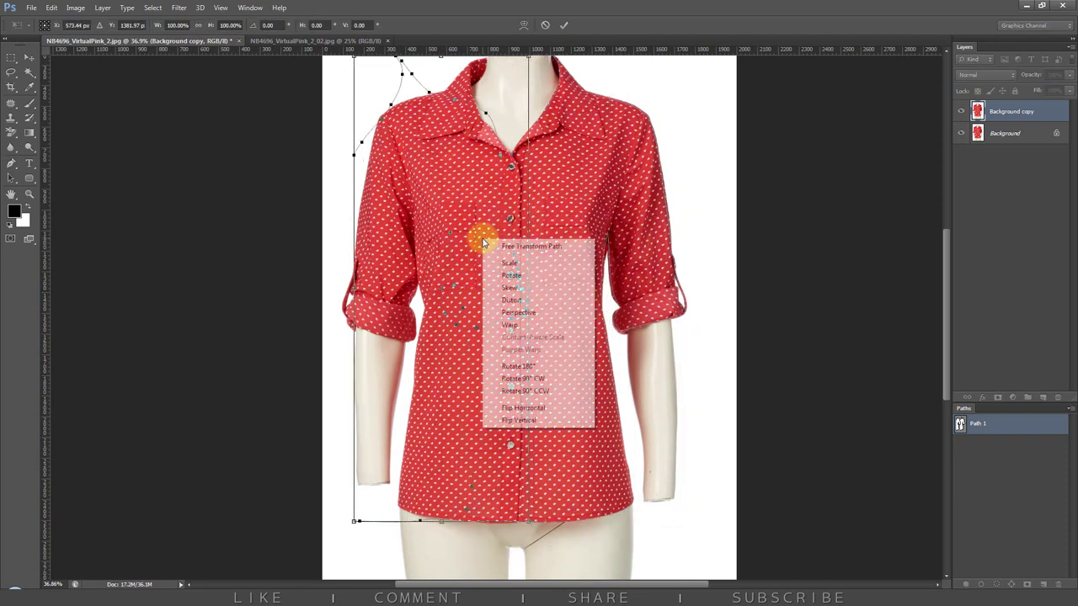
click(531, 407)
drag(494, 303, 479, 299)
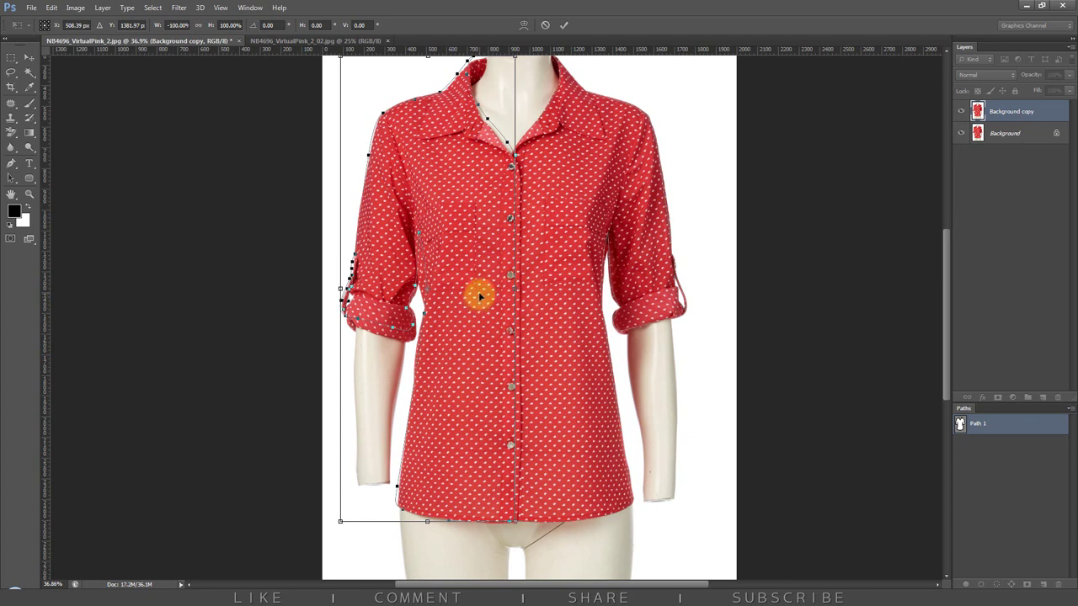
key(Right)
key(Right)
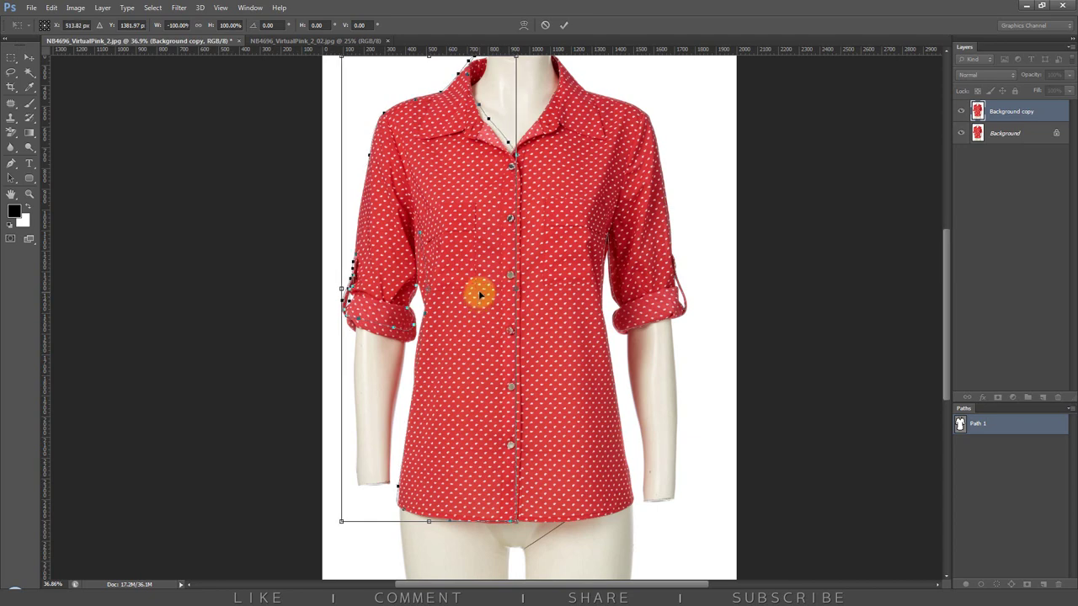
key(Right)
key(Right)
key(Return)
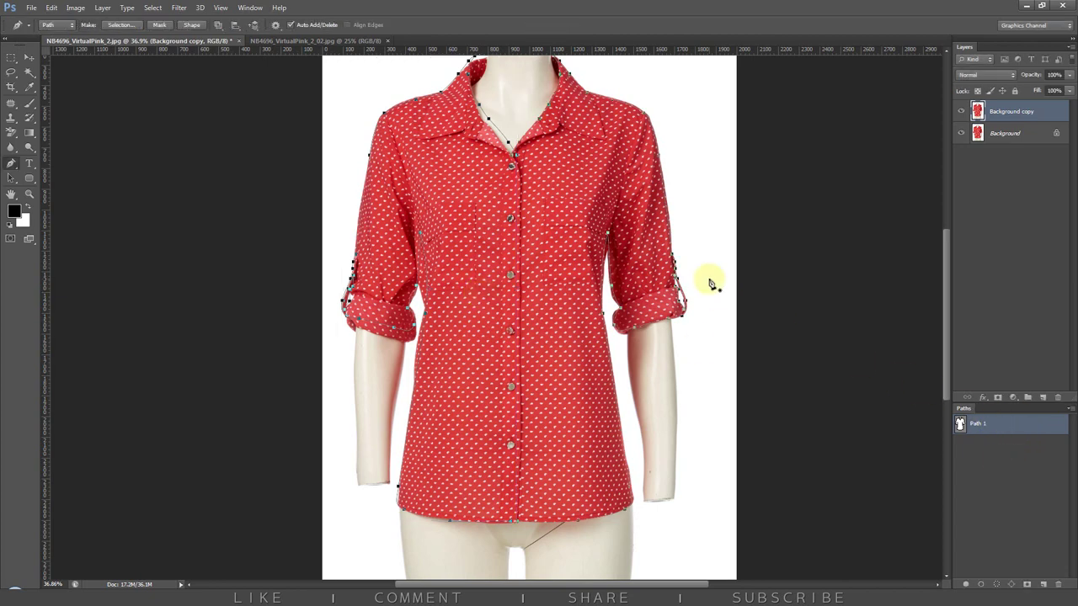
scroll(614, 257, down, 3)
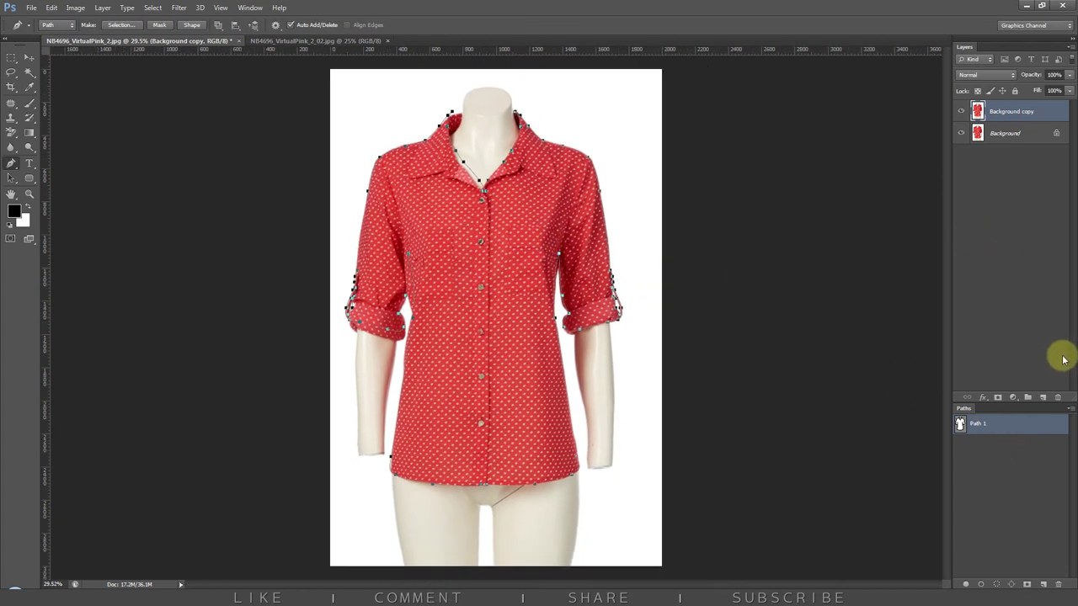
- Add a new empty Layer 1 and set the foreground colour to green
click(1043, 397)
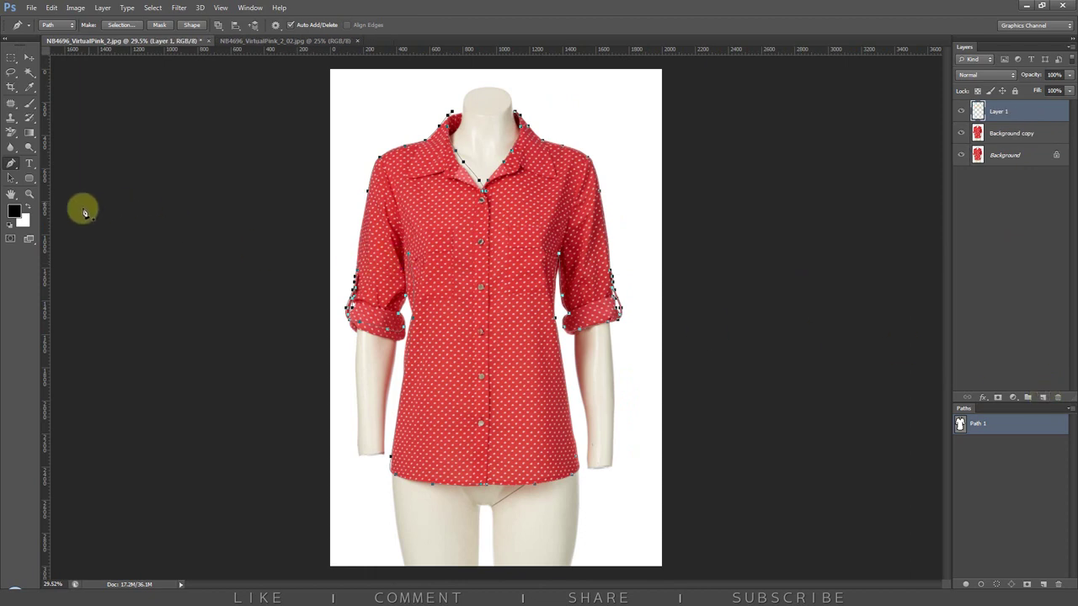
click(14, 211)
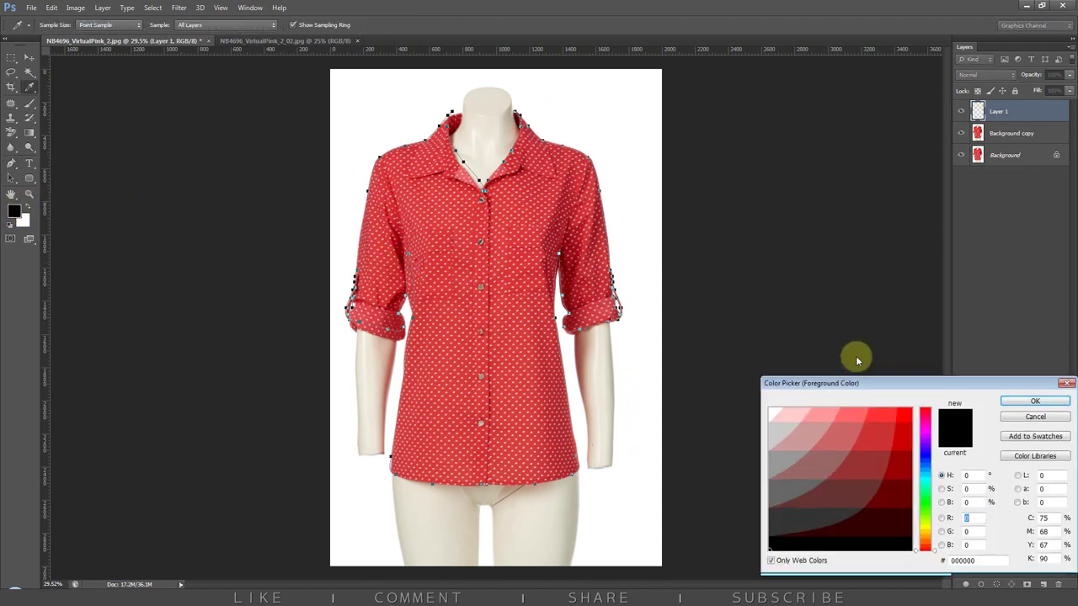
click(850, 324)
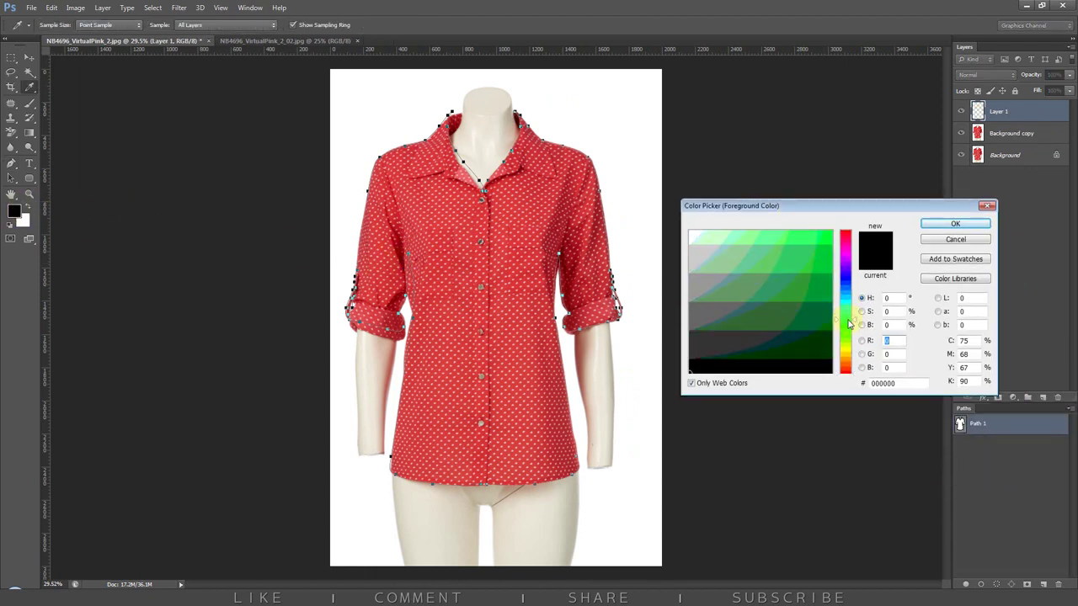
click(955, 223)
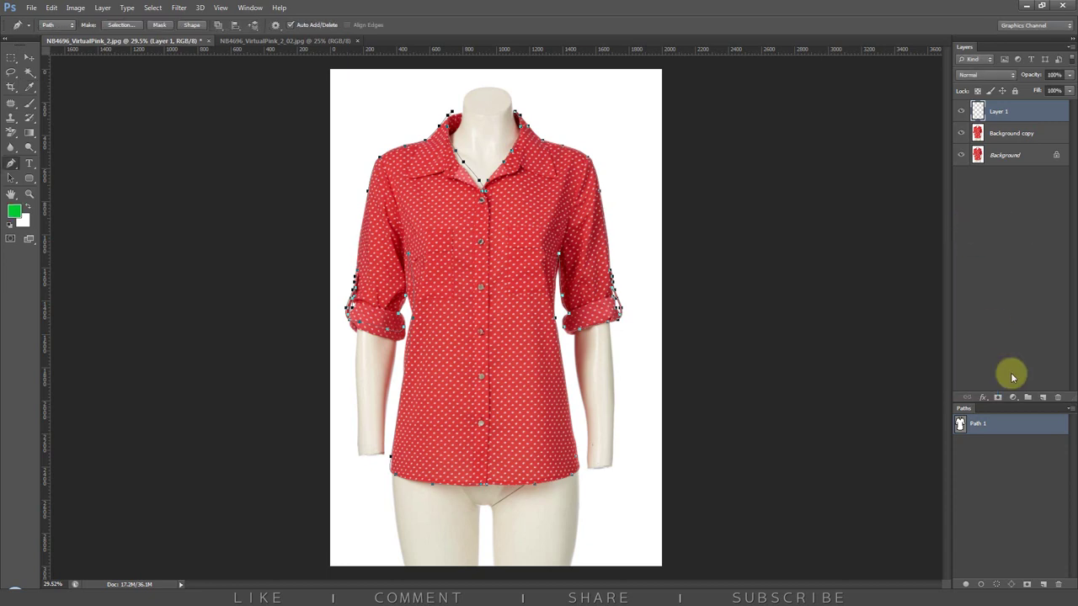
- Stroke Path 1 in green using the Pencil tool
click(1001, 421)
right_click(576, 175)
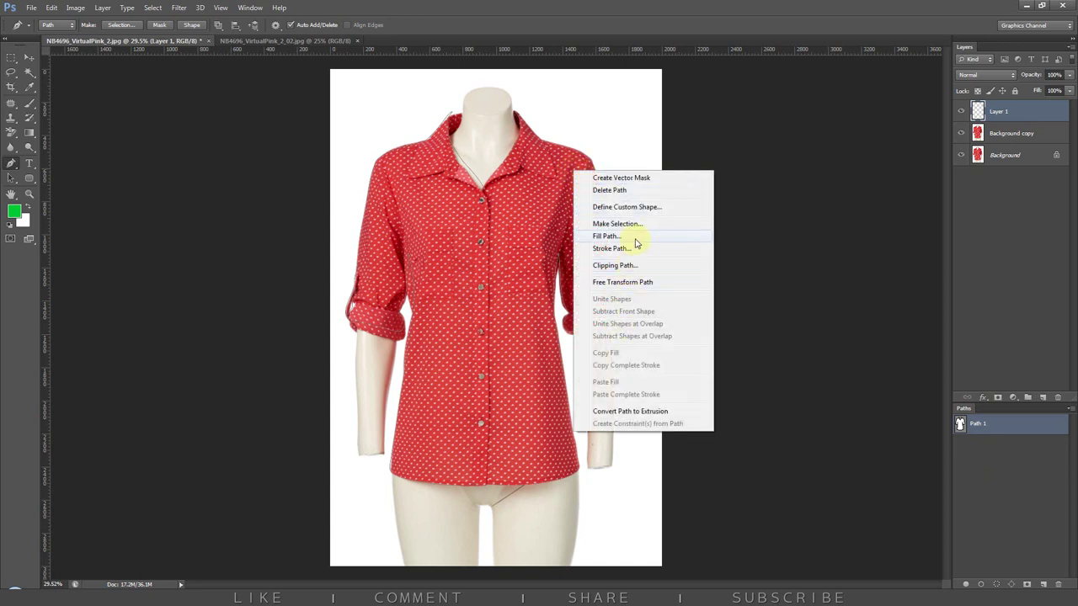
click(611, 248)
click(534, 201)
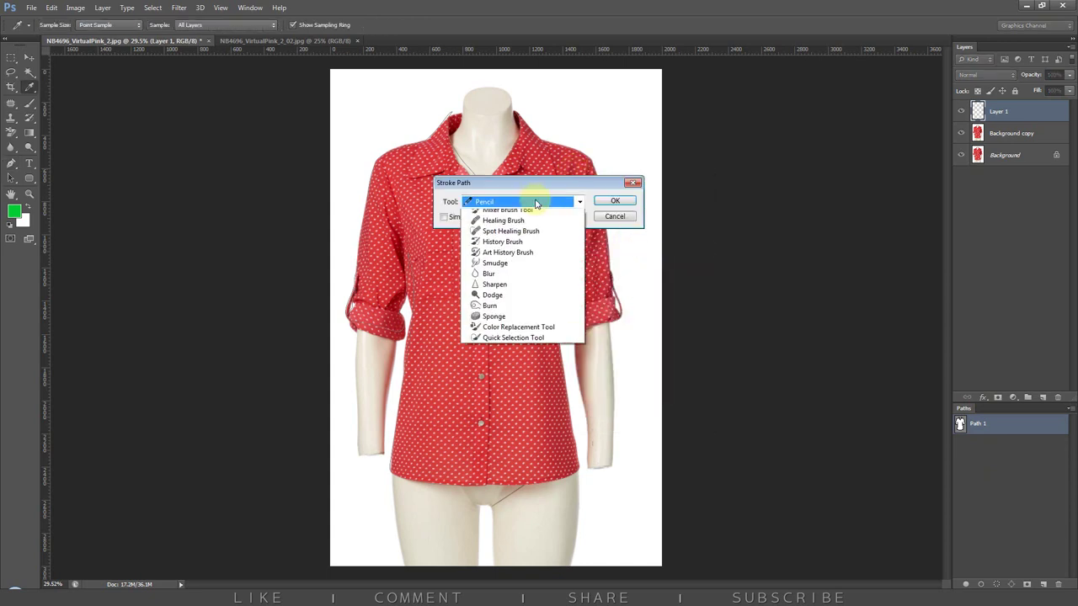
click(525, 216)
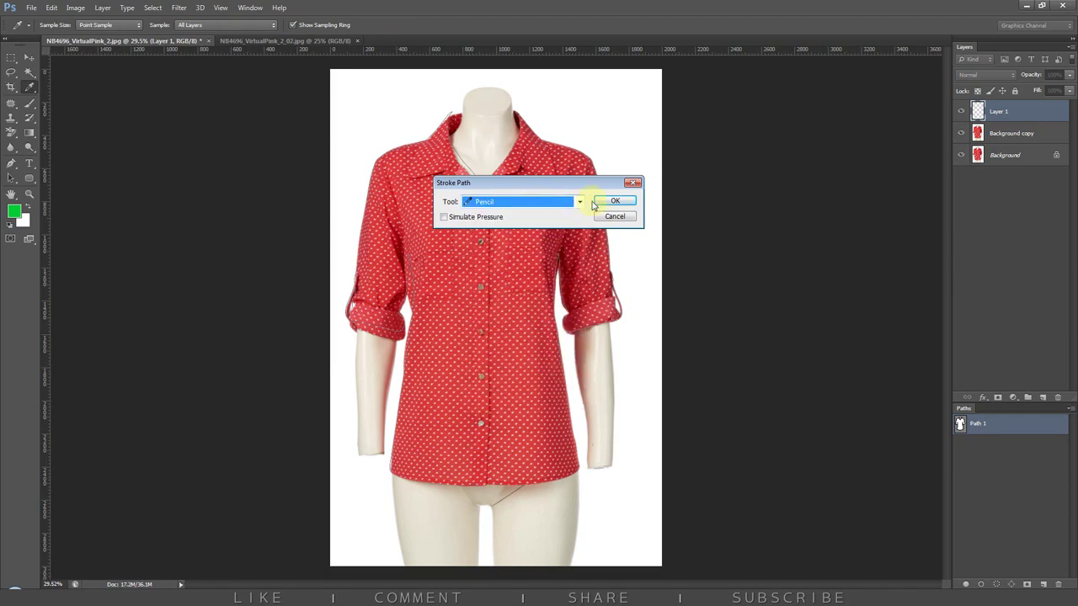
click(603, 202)
- Zoom in to inspect the stroked collar, deselect Path 1, and zoom back out
drag(505, 147, 698, 362)
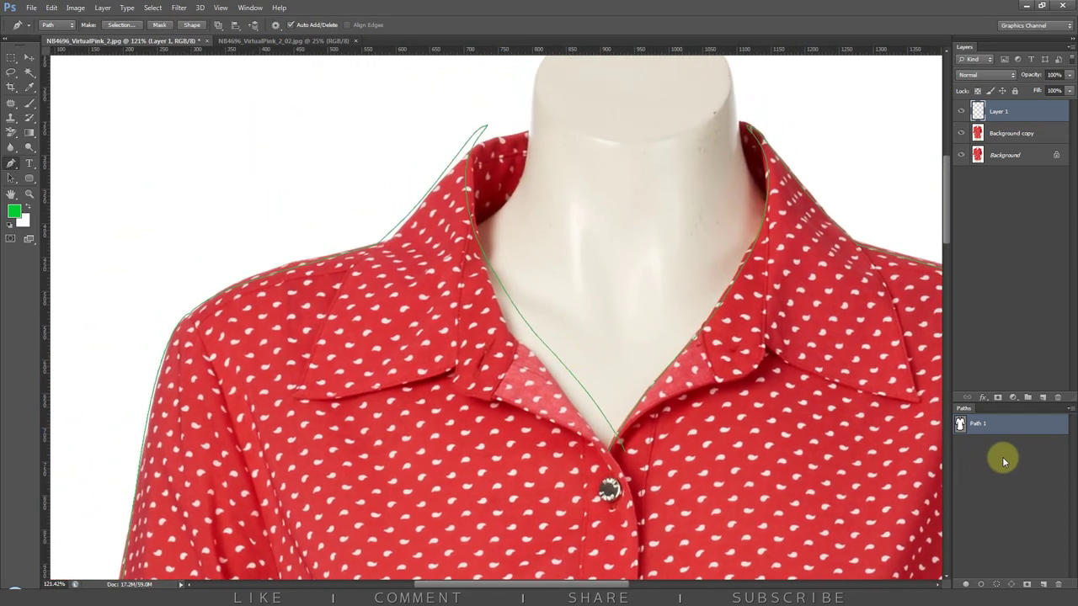
click(977, 452)
mouse_move(588, 367)
mouse_down()
mouse_move(558, 307)
mouse_move(506, 320)
mouse_up()
click(1011, 135)
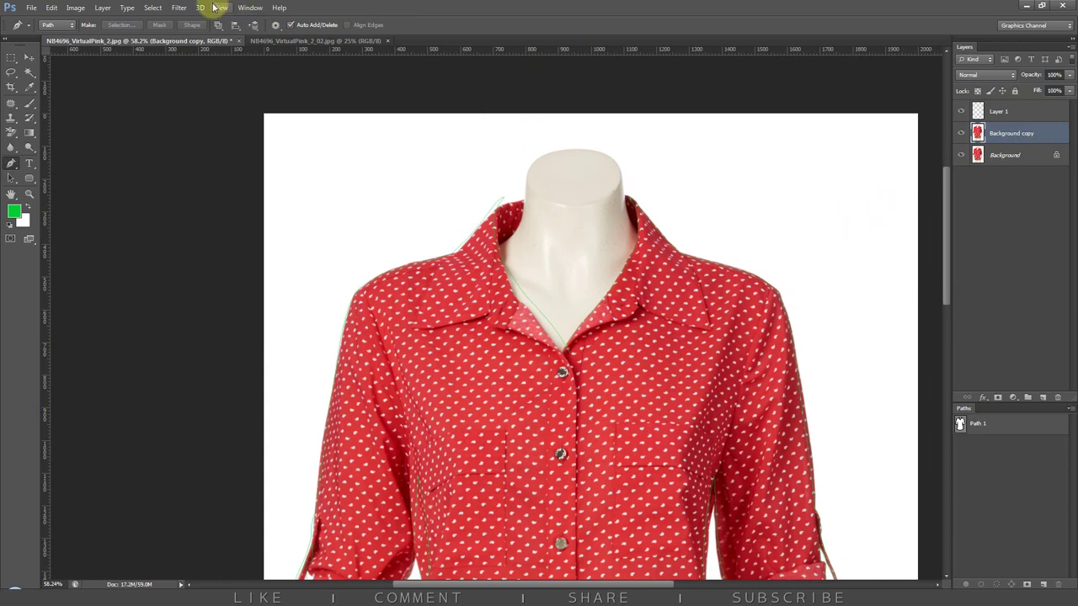
- Open Liquify with Layer 1 as the backdrop, mode In Front
click(185, 11)
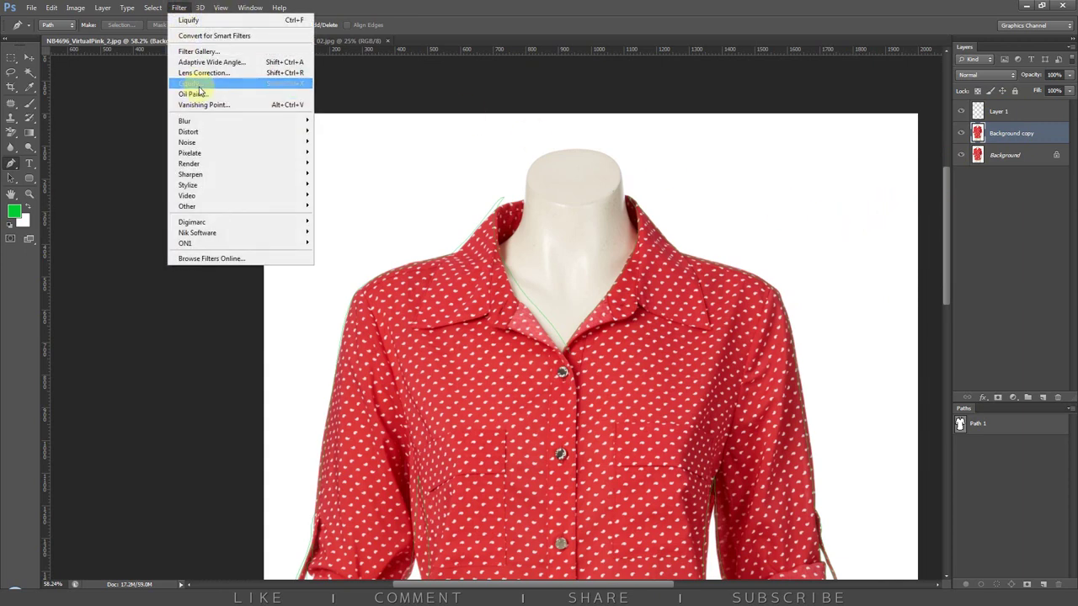
click(199, 89)
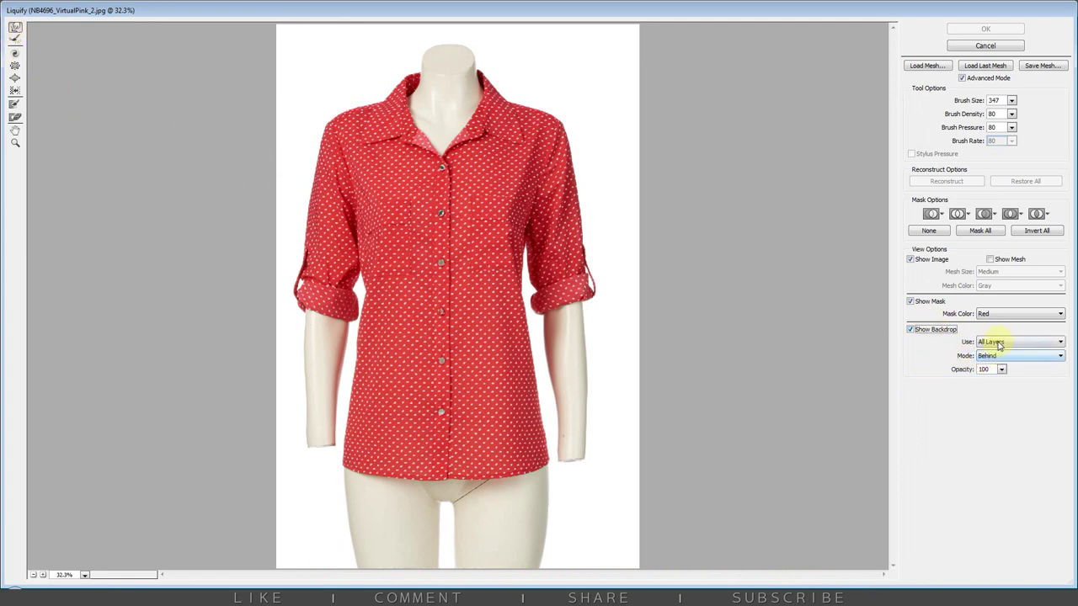
click(999, 346)
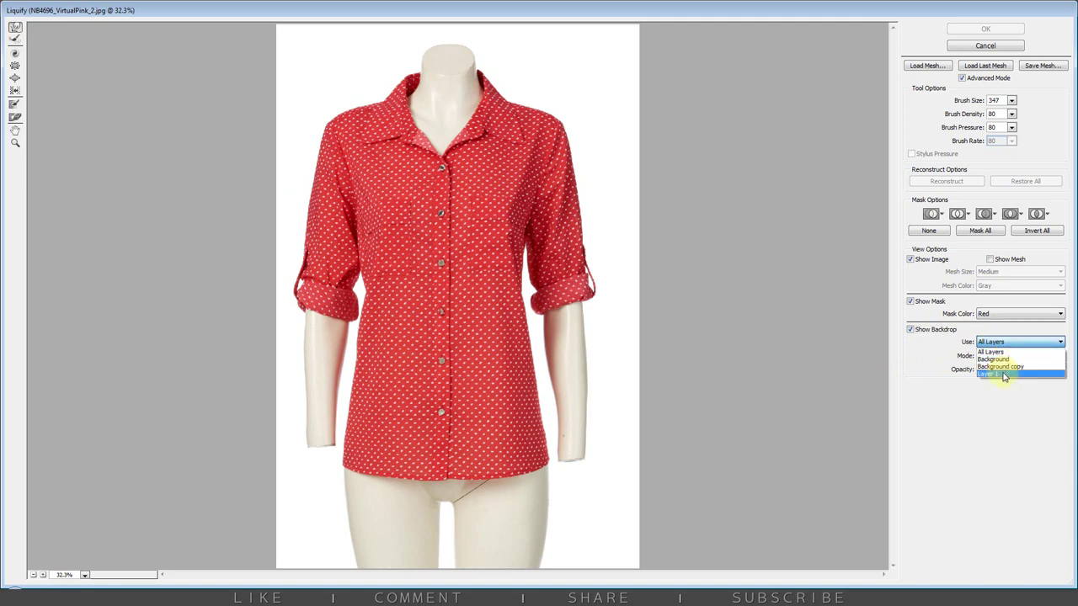
click(1004, 375)
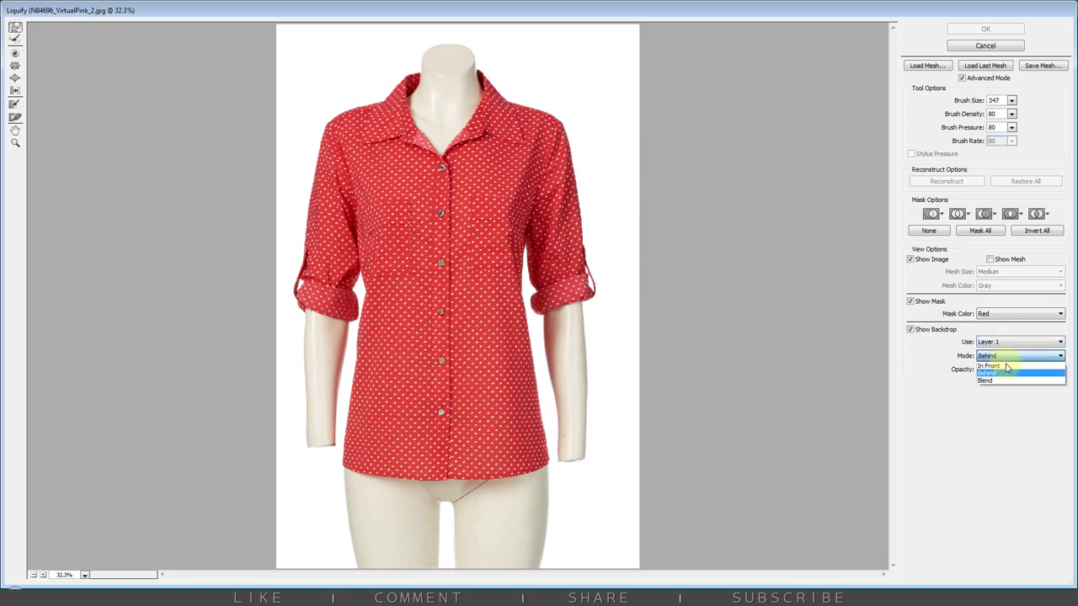
click(1007, 367)
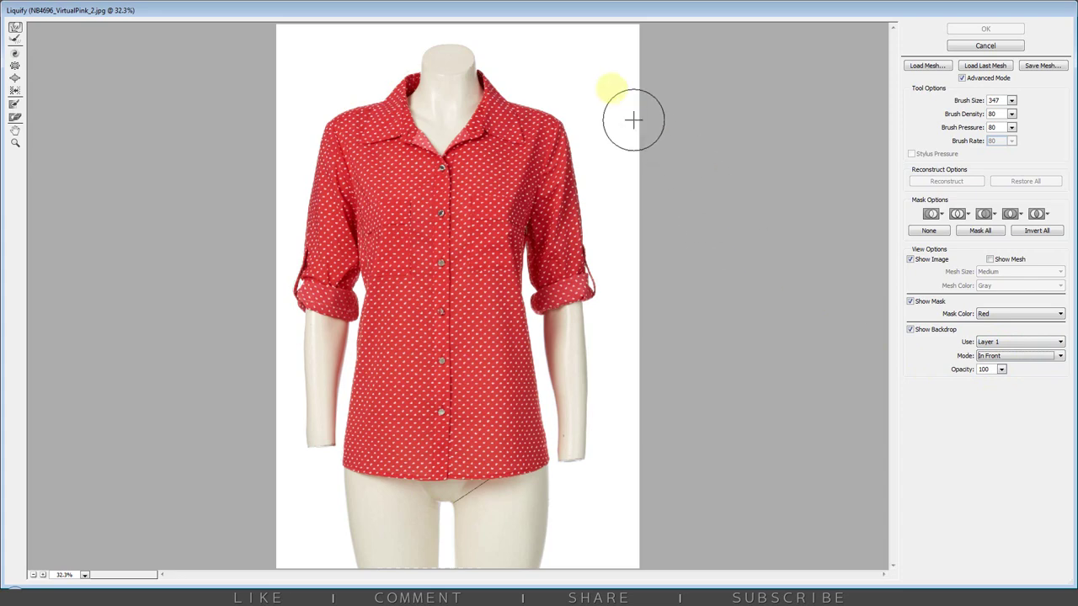
- Forward-warp the shirt's lower centre and hem, shrinking the brush for small gaps
drag(506, 384, 461, 473)
click(461, 473)
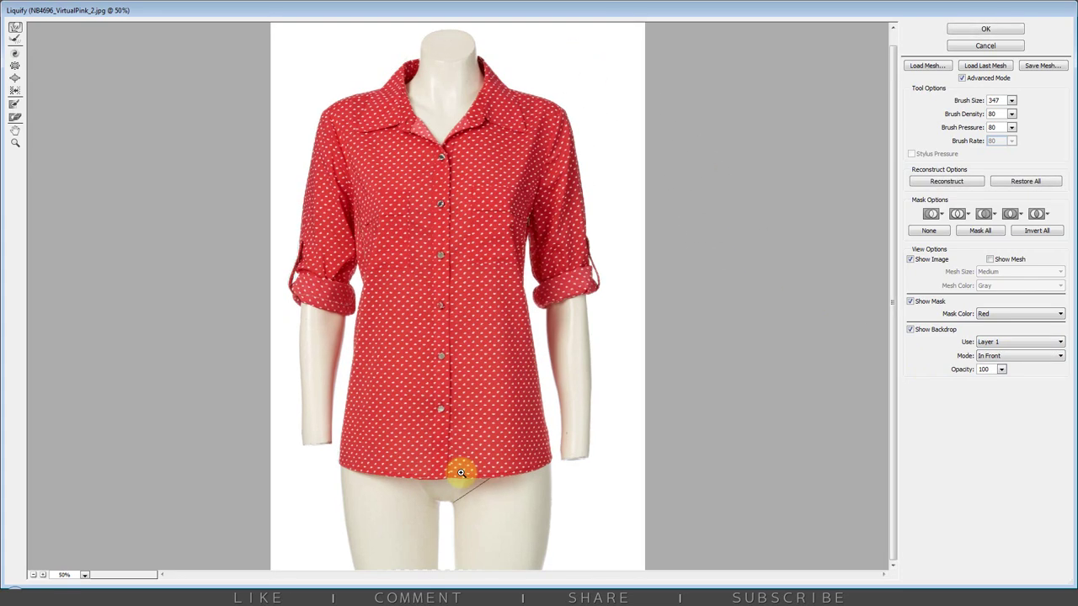
click(464, 420)
click(320, 356)
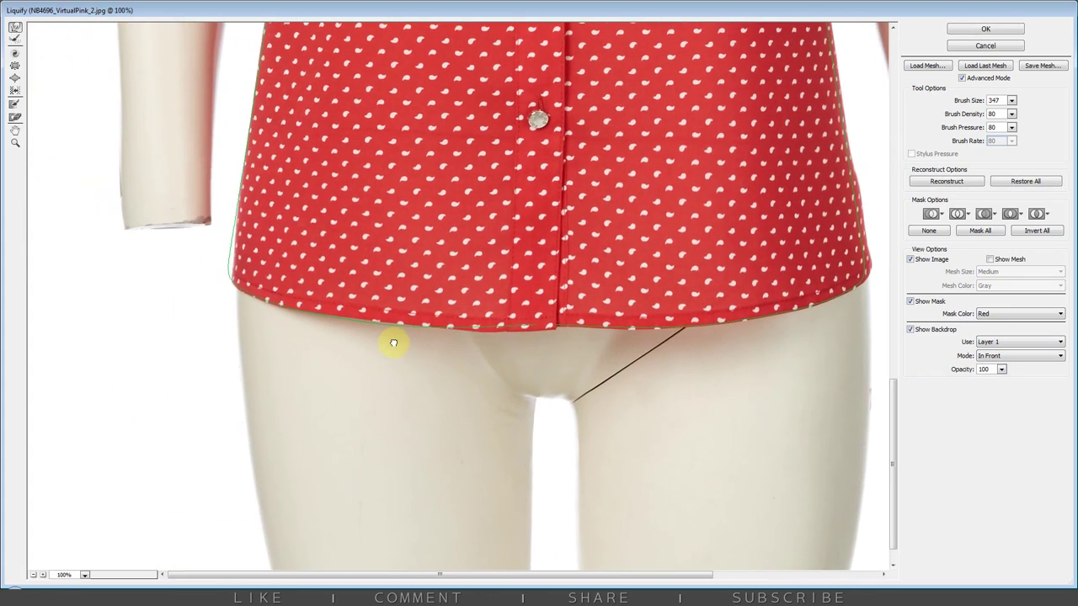
key(bracketright)
key(bracketright)
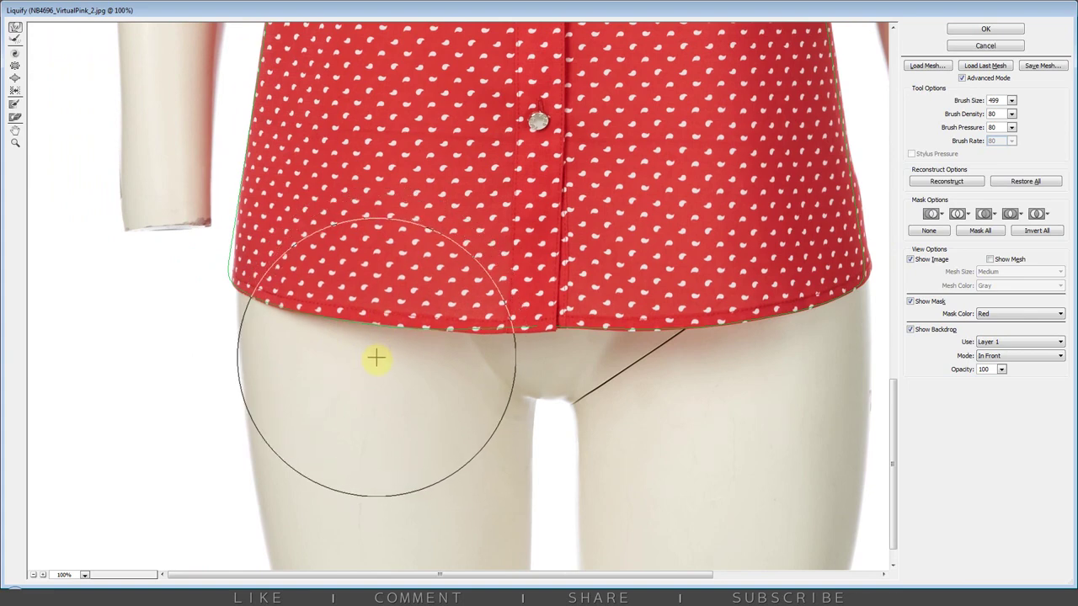
key(bracketleft)
key(bracketleft)
scroll(466, 389, up, 2)
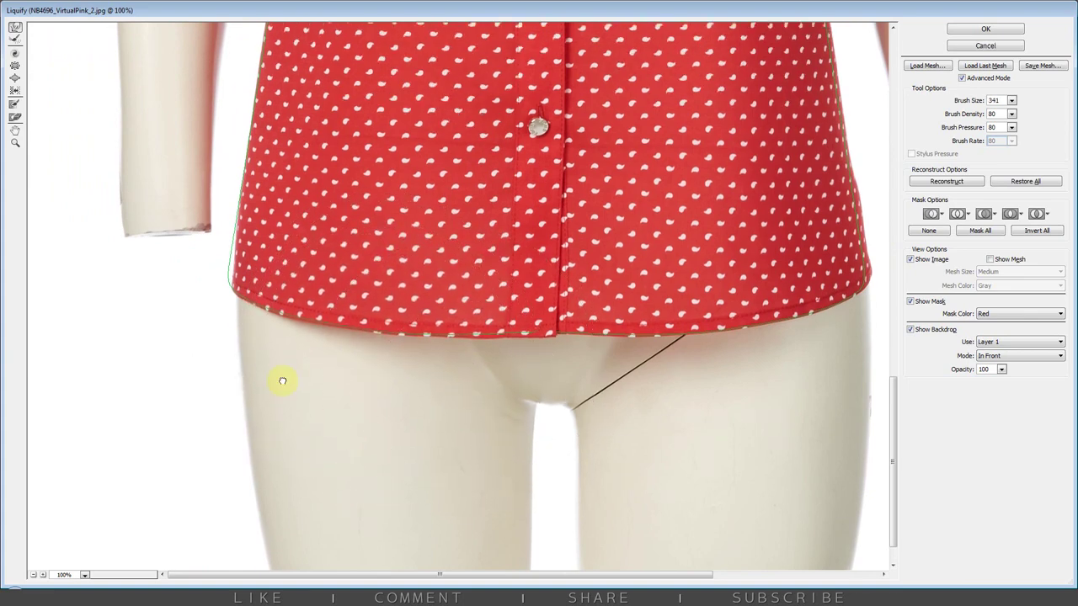
scroll(282, 378, up, 5)
key(bracketright)
key(bracketright)
key(bracketright)
scroll(204, 378, up, 1)
scroll(205, 312, up, 1)
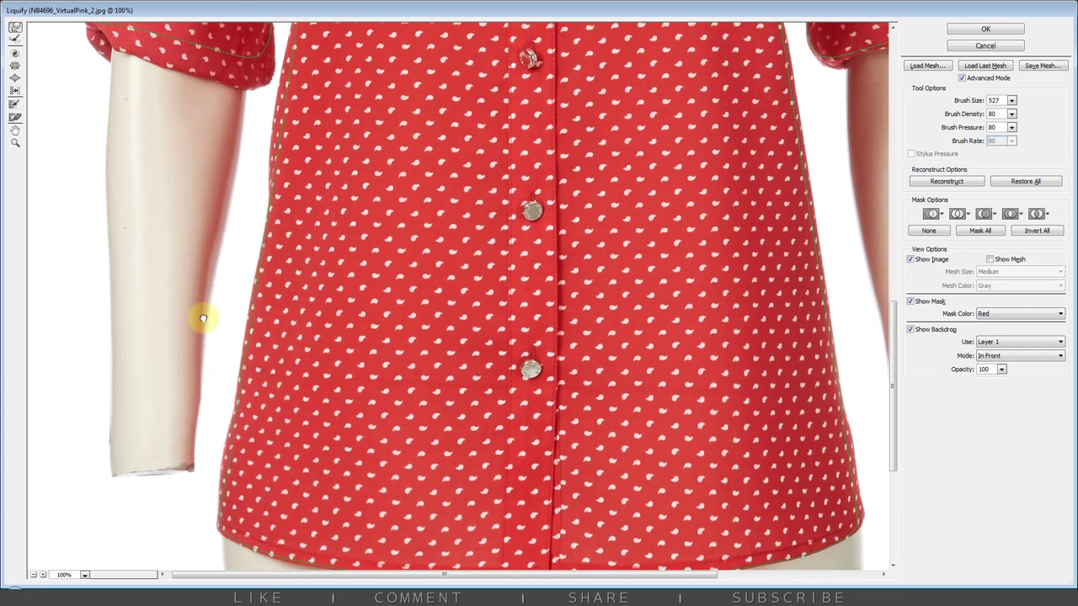
scroll(233, 308, up, 2)
key(bracketright)
key(bracketright)
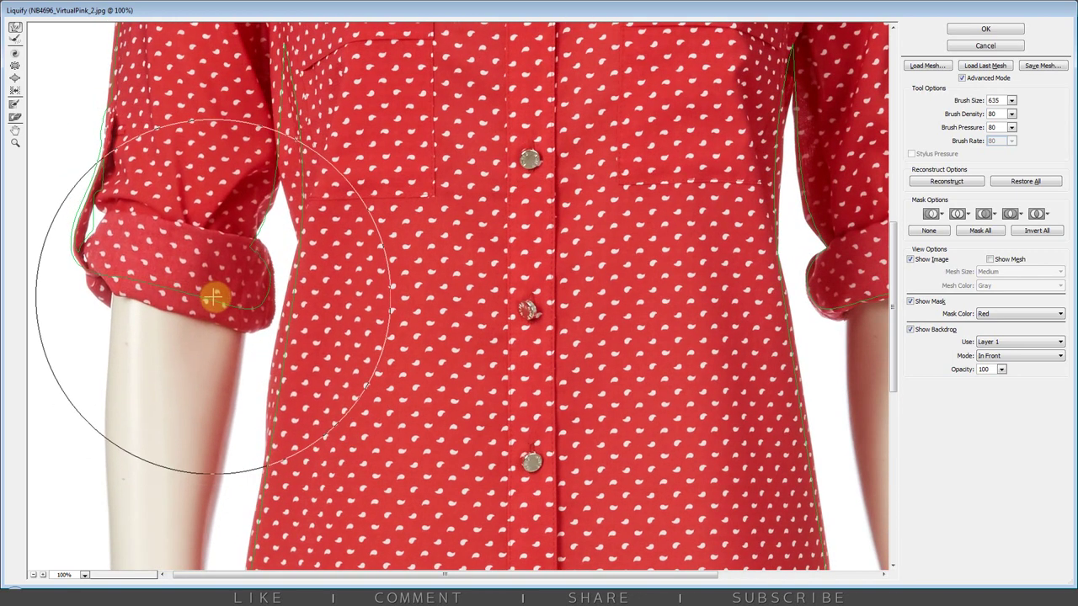
key(bracketleft)
key(bracketleft)
key(bracketleft)
scroll(169, 354, up, 3)
scroll(253, 370, up, 3)
key(bracketleft)
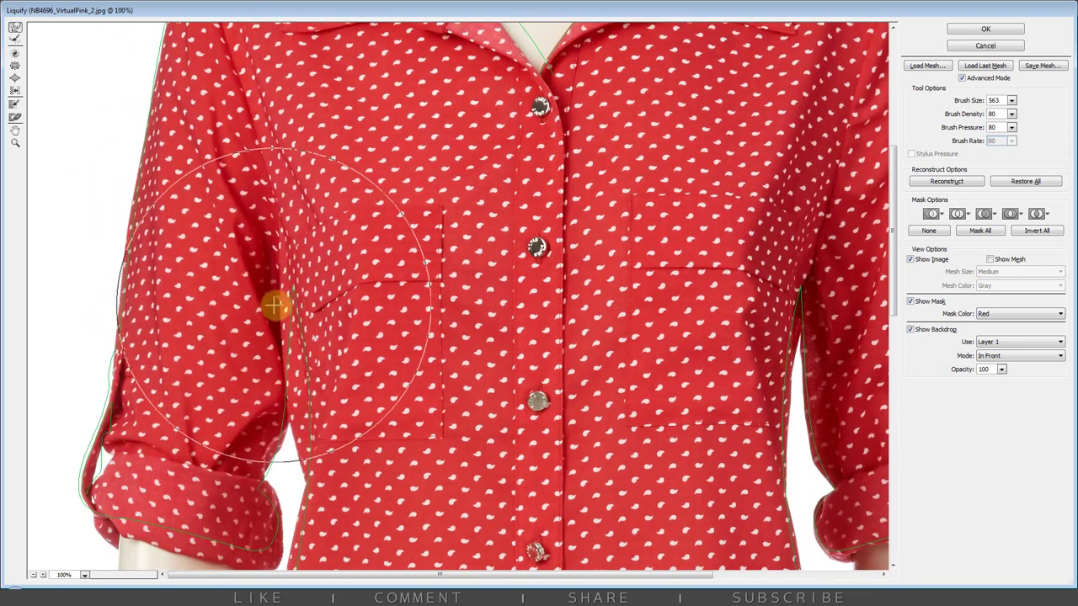
scroll(269, 337, up, 4)
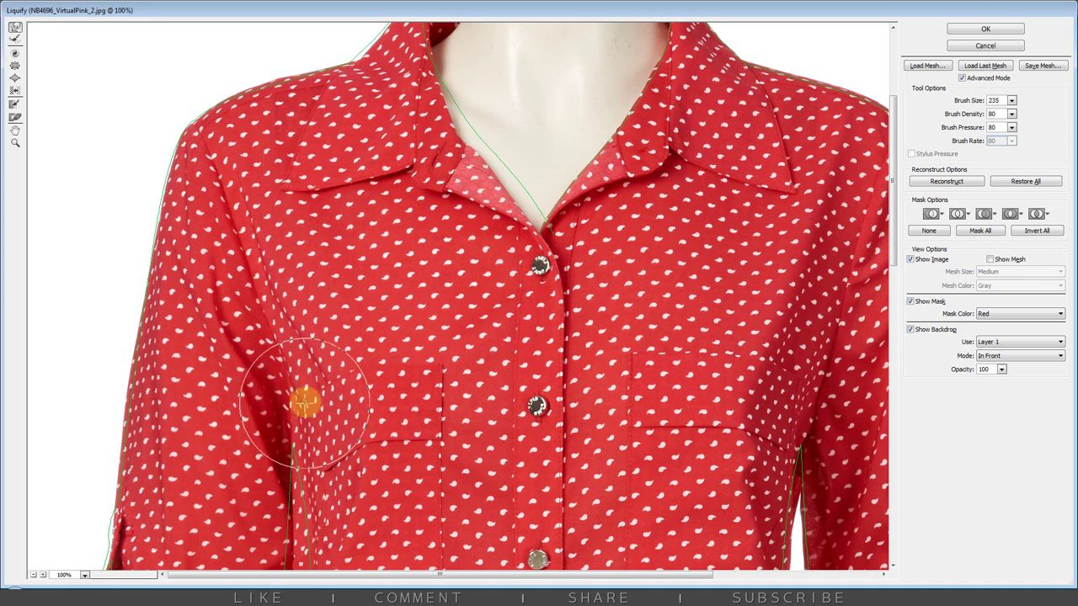
scroll(203, 354, up, 1)
key(bracketleft)
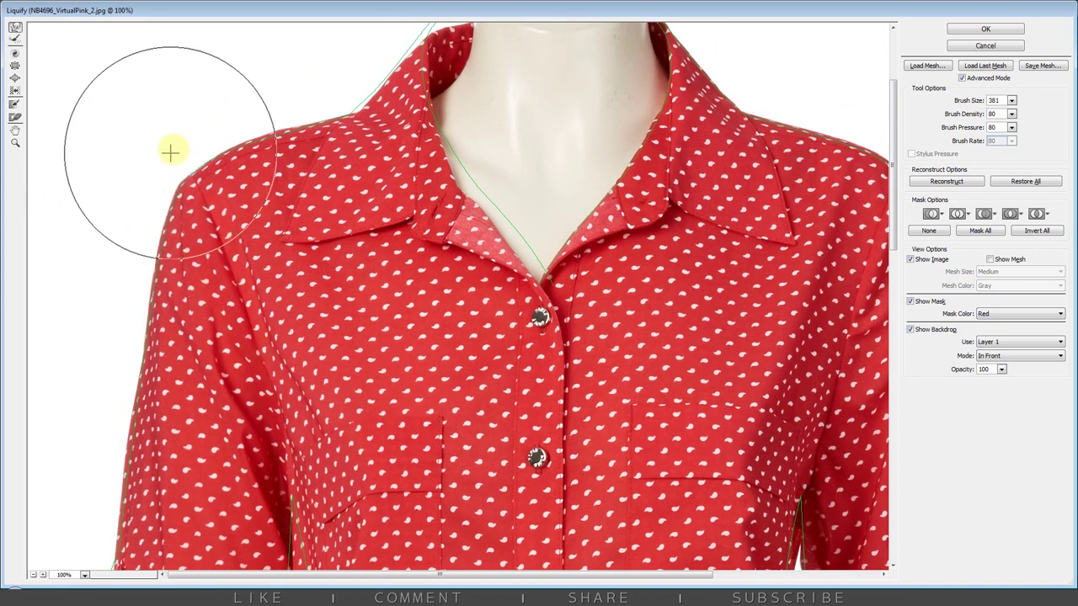
scroll(301, 269, up, 4)
key(bracketleft)
key(bracketleft)
key(bracketleft)
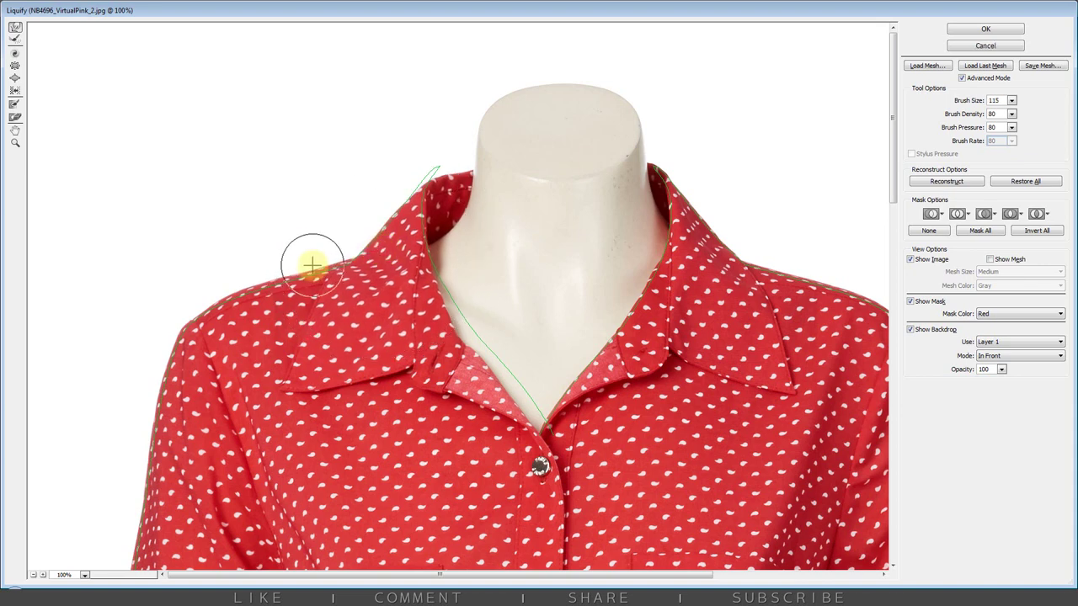
scroll(369, 269, up, 1)
scroll(464, 282, up, 1)
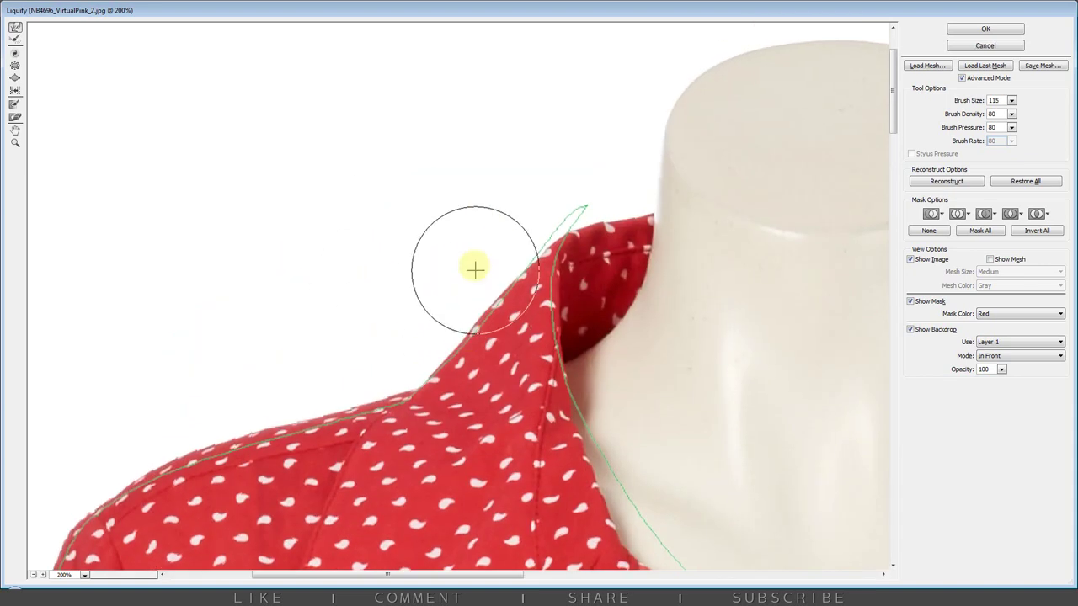
- Push the left collar tip, shirt front, sleeve cuffs and underarm seam into shape
key(bracketright)
key(bracketright)
drag(603, 210, 657, 210)
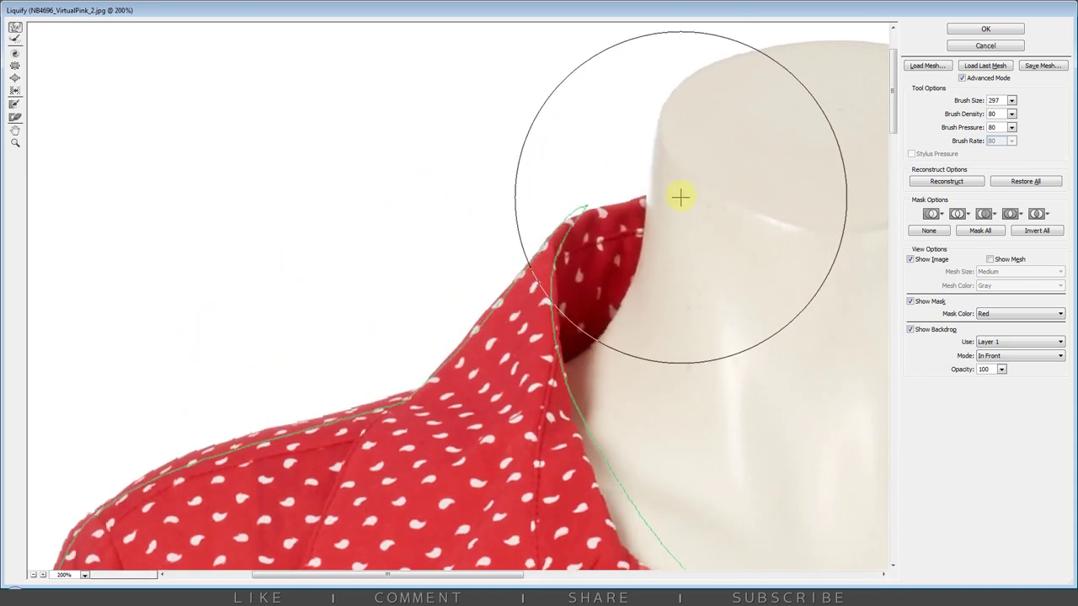
key(bracketright)
drag(490, 225, 558, 329)
scroll(534, 294, down, 1)
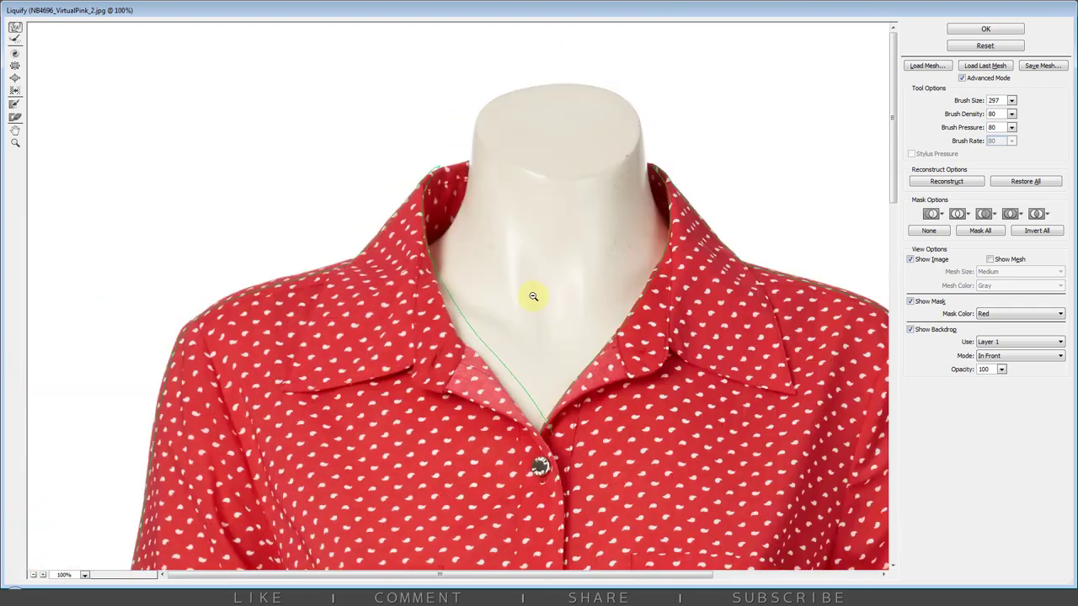
drag(534, 294, 478, 211)
key(bracketright)
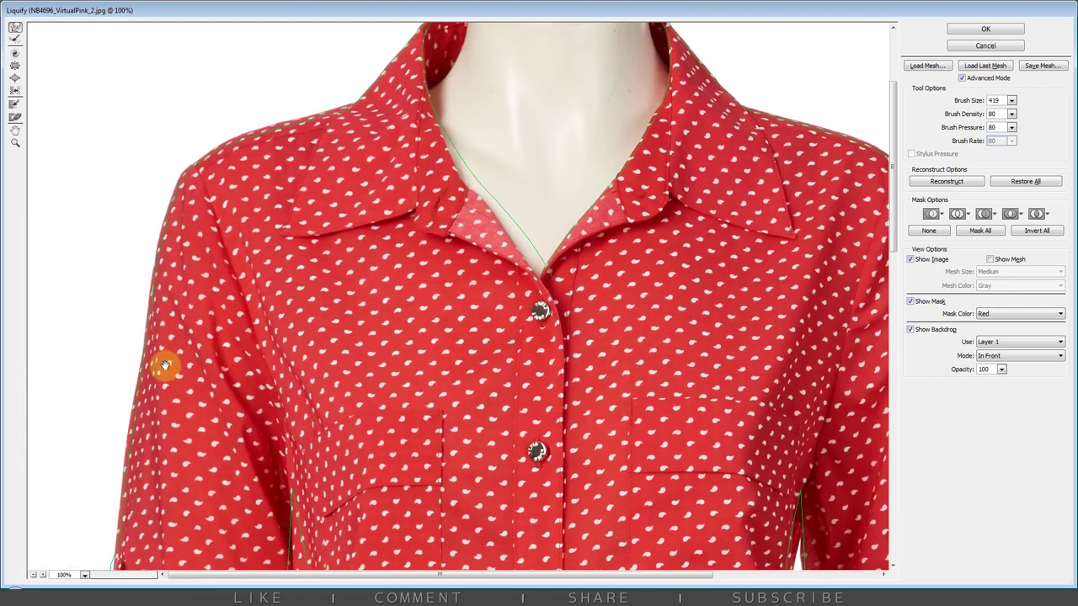
drag(164, 366, 121, 312)
drag(115, 539, 116, 365)
key(bracketright)
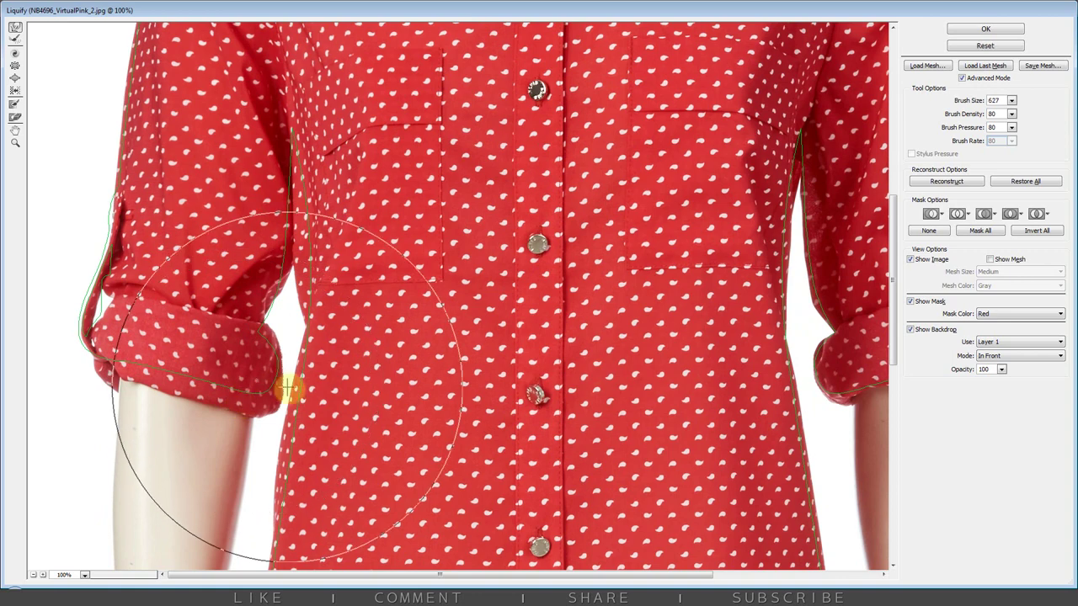
key(bracketleft)
scroll(446, 354, down, 1)
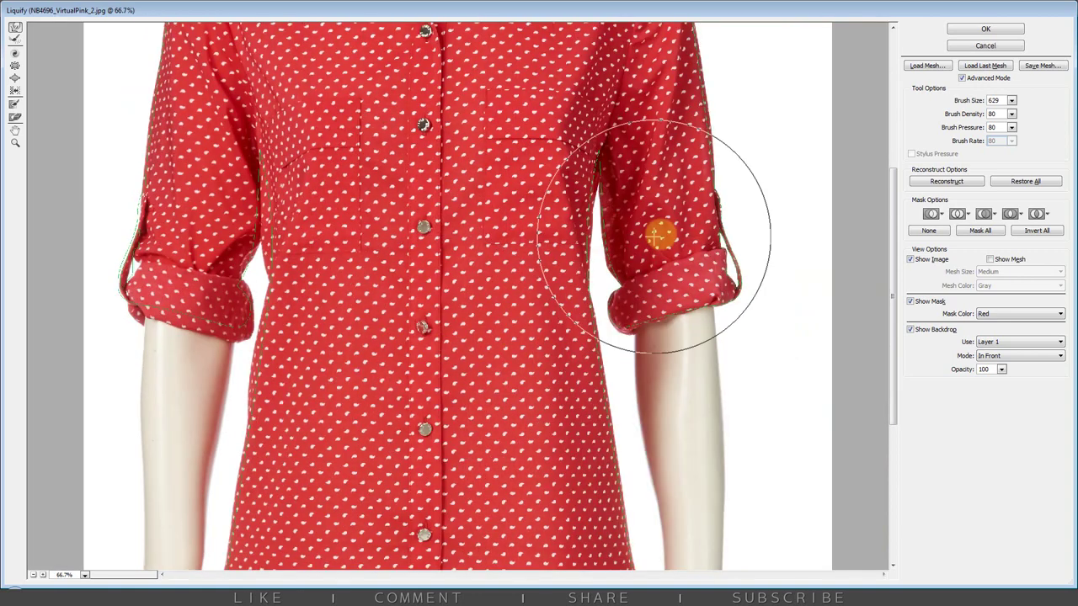
scroll(649, 278, down, 3)
scroll(421, 387, up, 3)
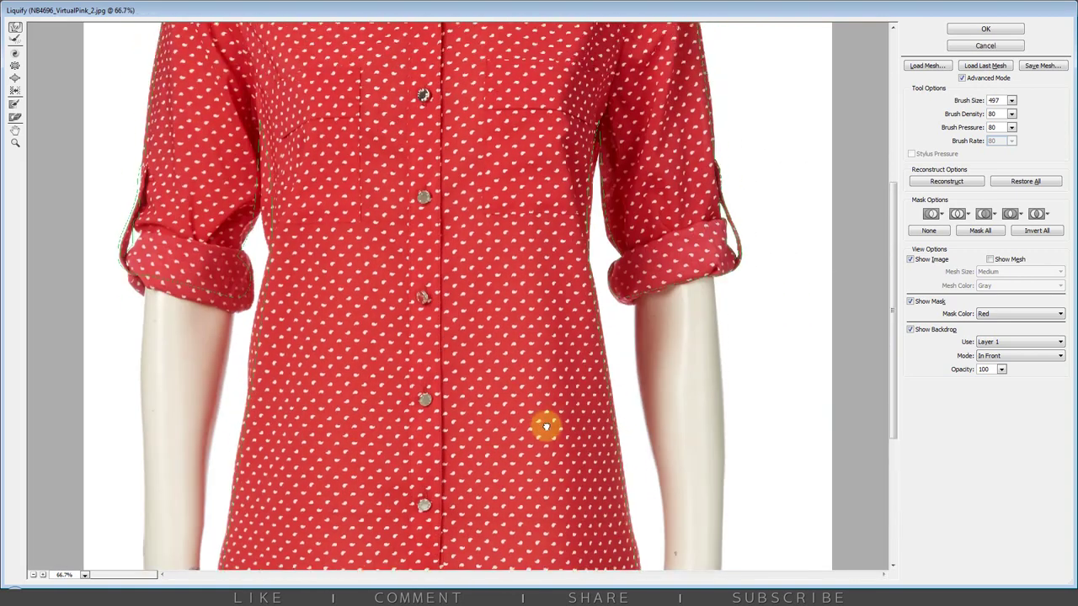
scroll(522, 337, up, 2)
scroll(512, 251, up, 1)
key(bracketleft)
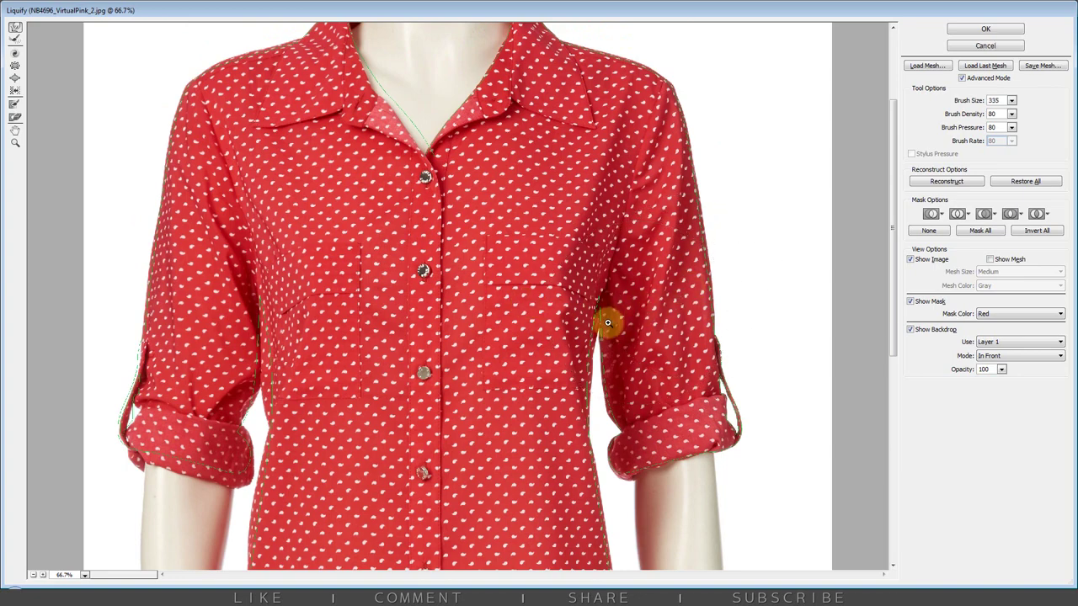
scroll(609, 319, up, 1)
scroll(560, 318, up, 1)
key(bracketleft)
key(bracketleft)
key(bracketleft)
key(bracketleft)
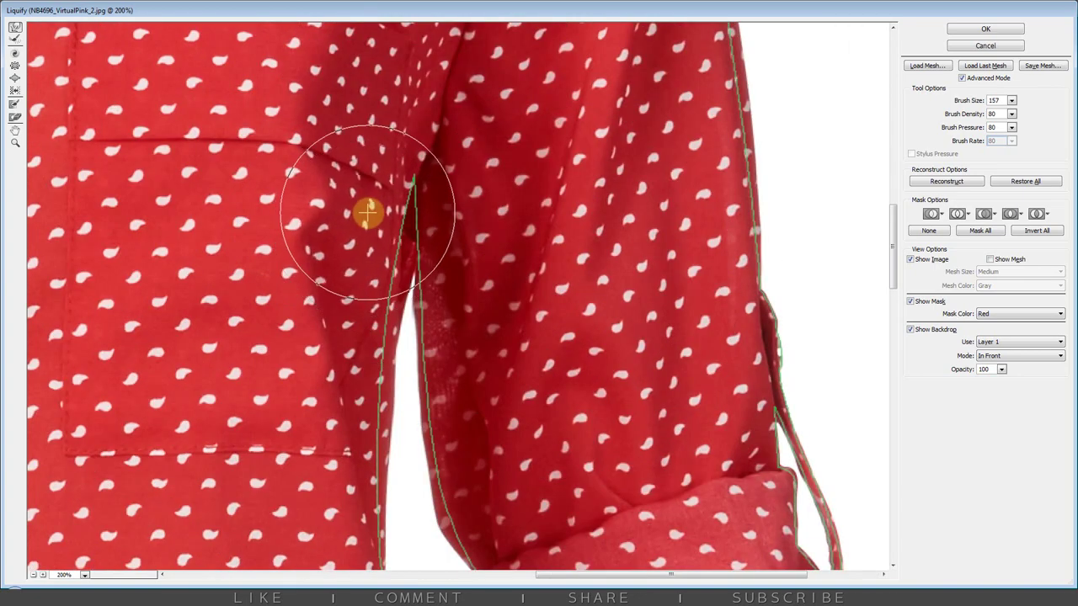
key(bracketleft)
scroll(715, 160, down, 1)
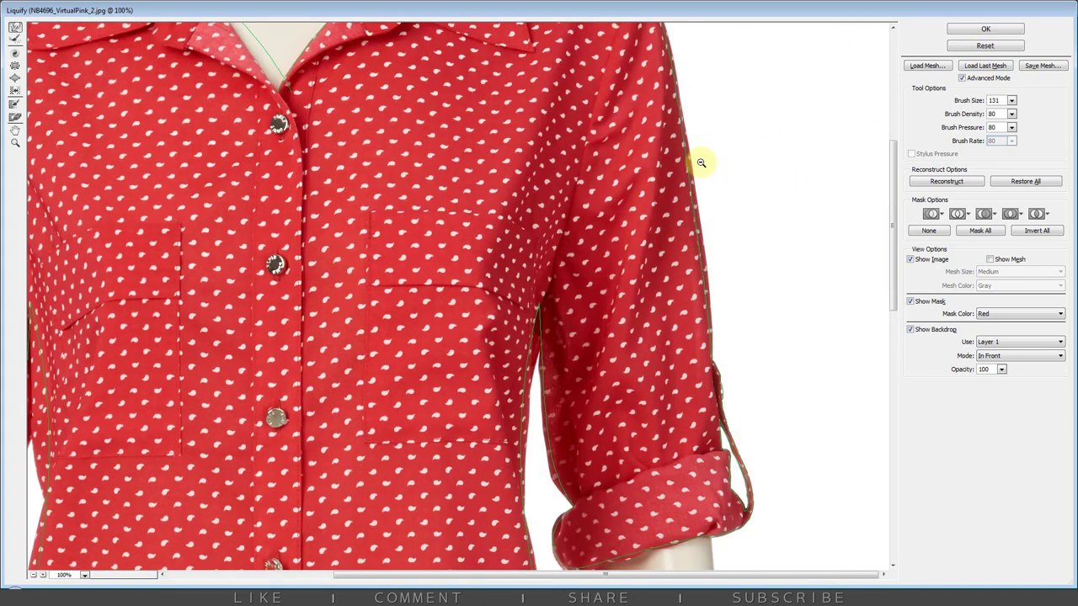
scroll(701, 161, down, 1)
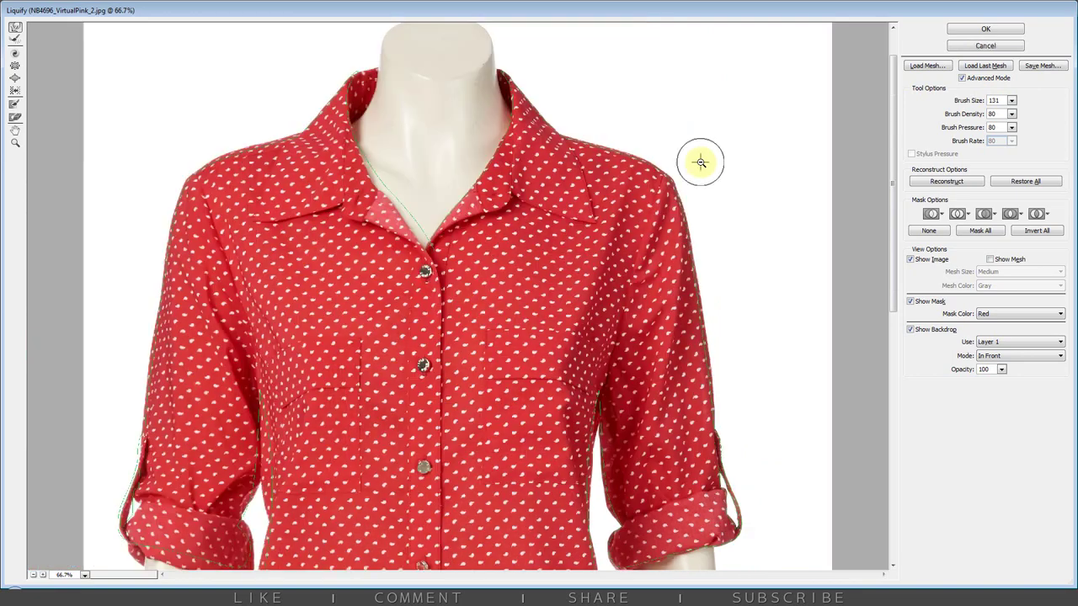
- Apply the liquify changes and make Layer 1 the active layer
click(982, 32)
scroll(597, 197, down, 3)
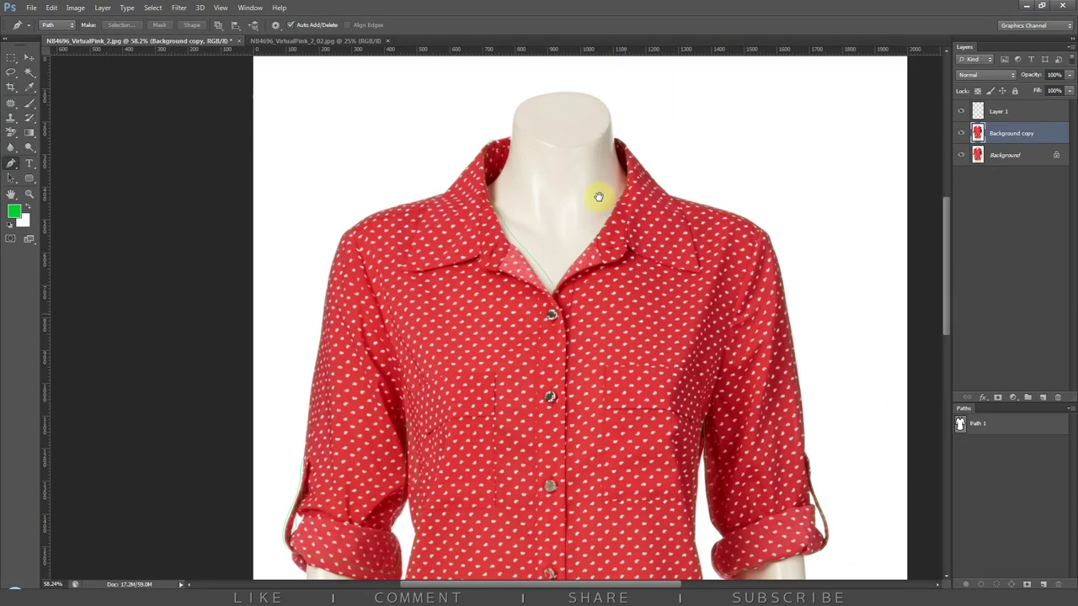
scroll(609, 323, down, 2)
scroll(610, 323, down, 3)
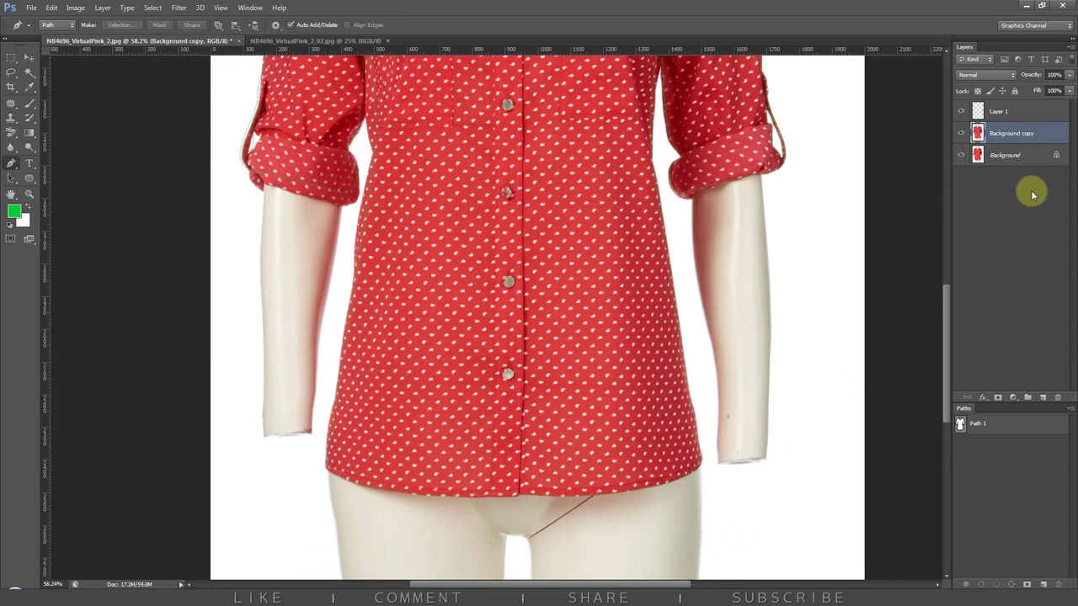
scroll(731, 353, up, 2)
scroll(705, 435, up, 2)
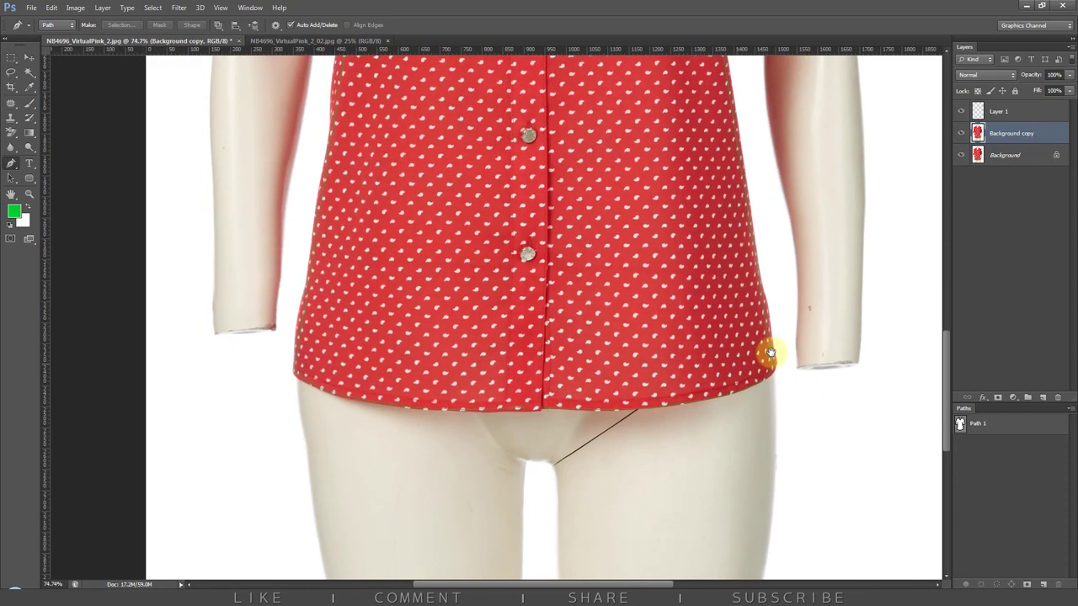
click(1002, 112)
scroll(598, 409, up, 5)
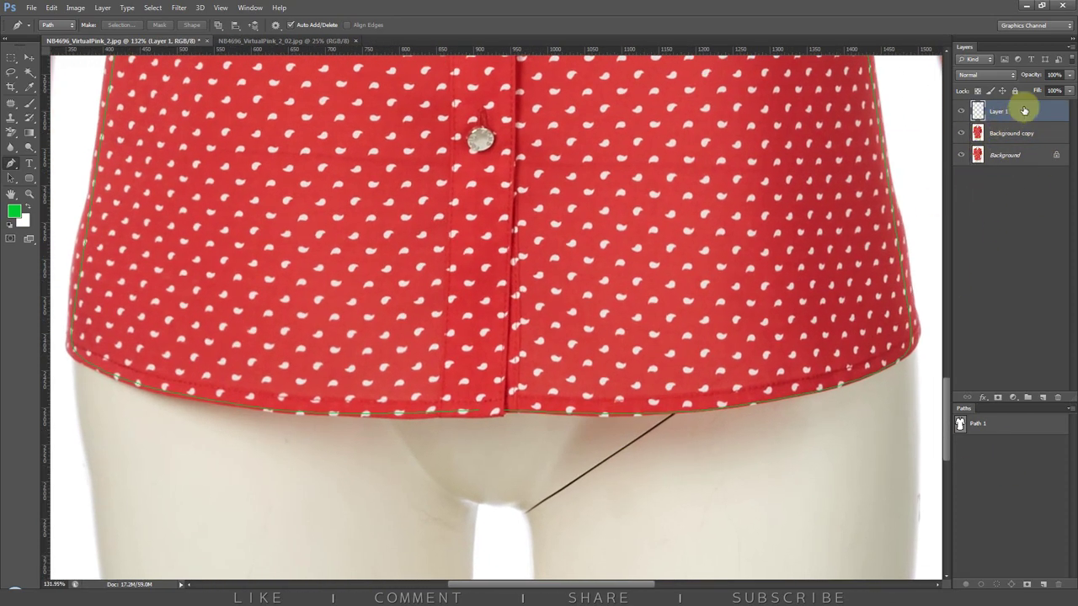
- Remove Layer 1, reshow Path 1, and add a Pen anchor at the bottom hem corner
drag(1024, 110, 1059, 397)
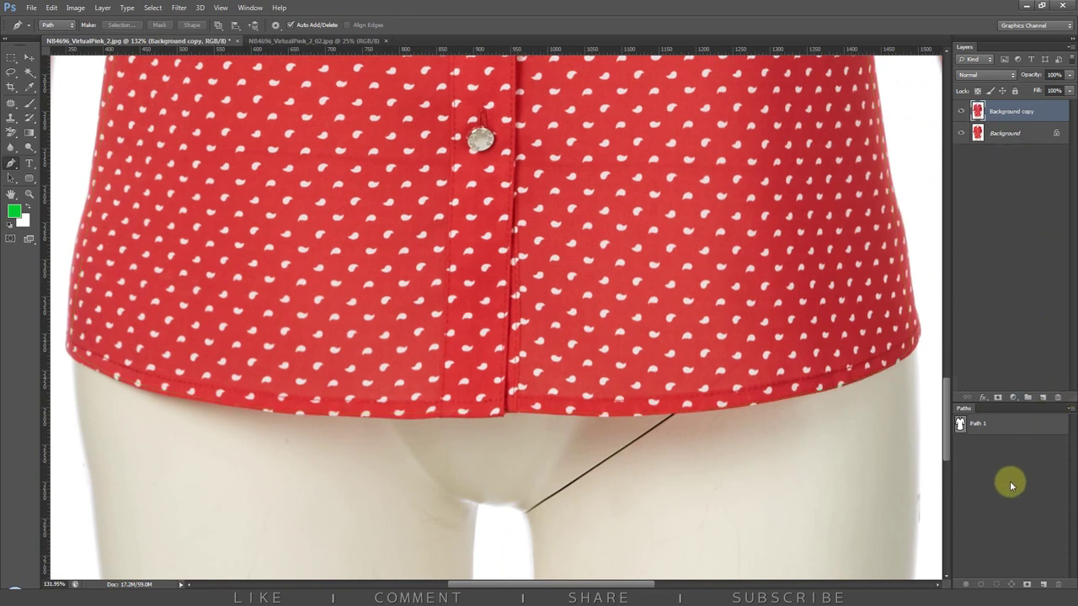
click(987, 424)
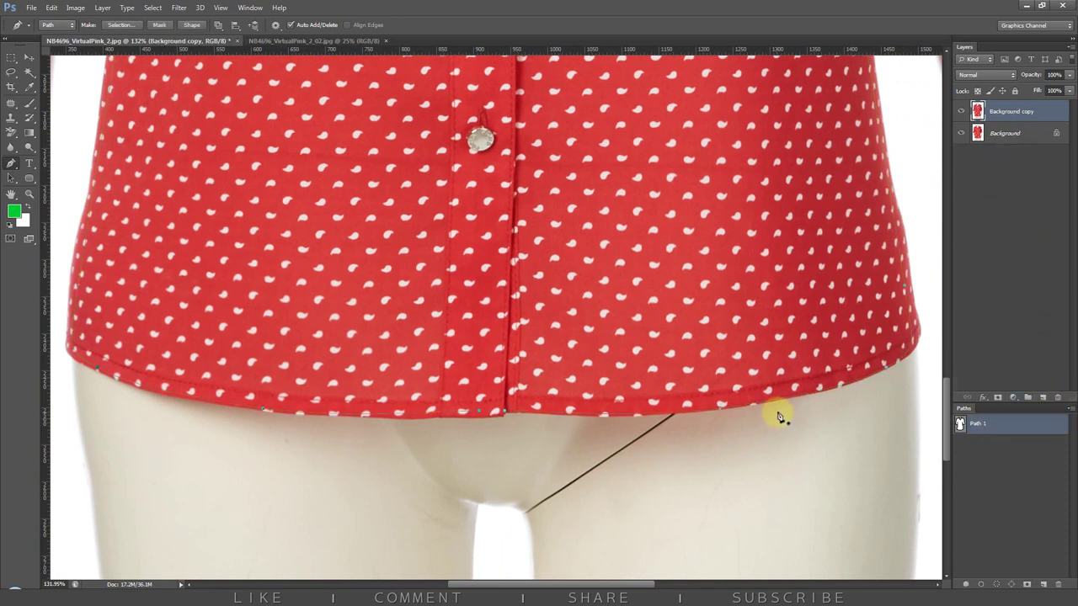
drag(404, 401, 611, 349)
scroll(666, 390, up, 3)
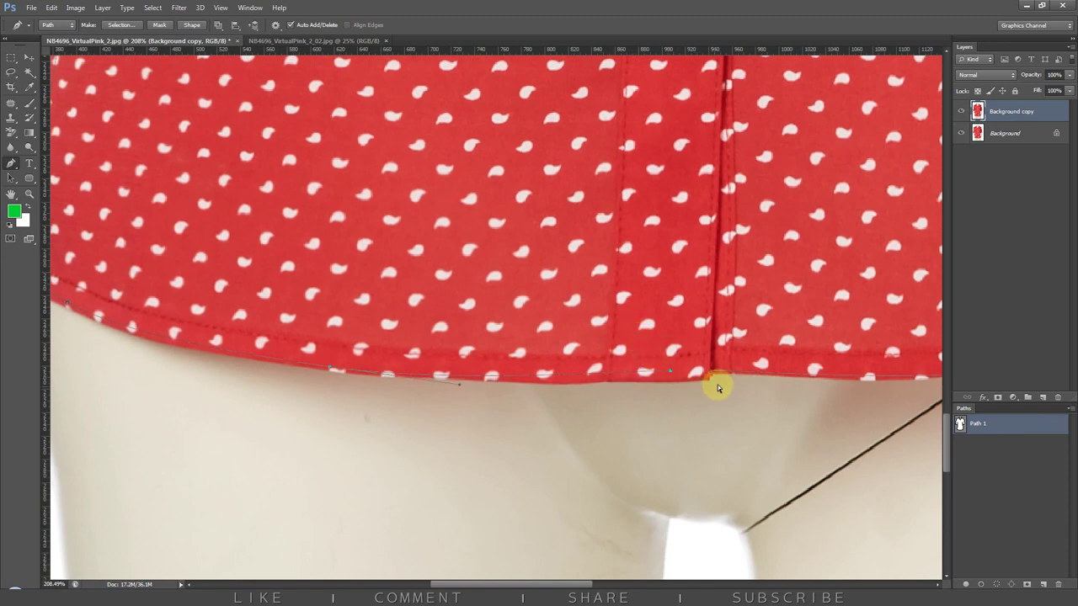
click(721, 360)
click(706, 388)
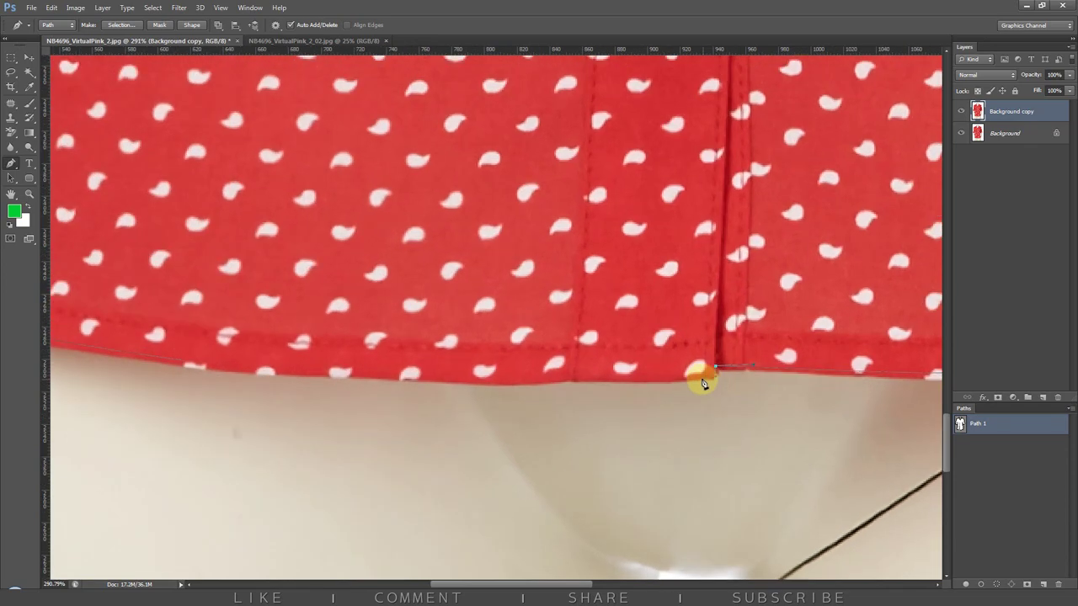
scroll(685, 384, left, 3)
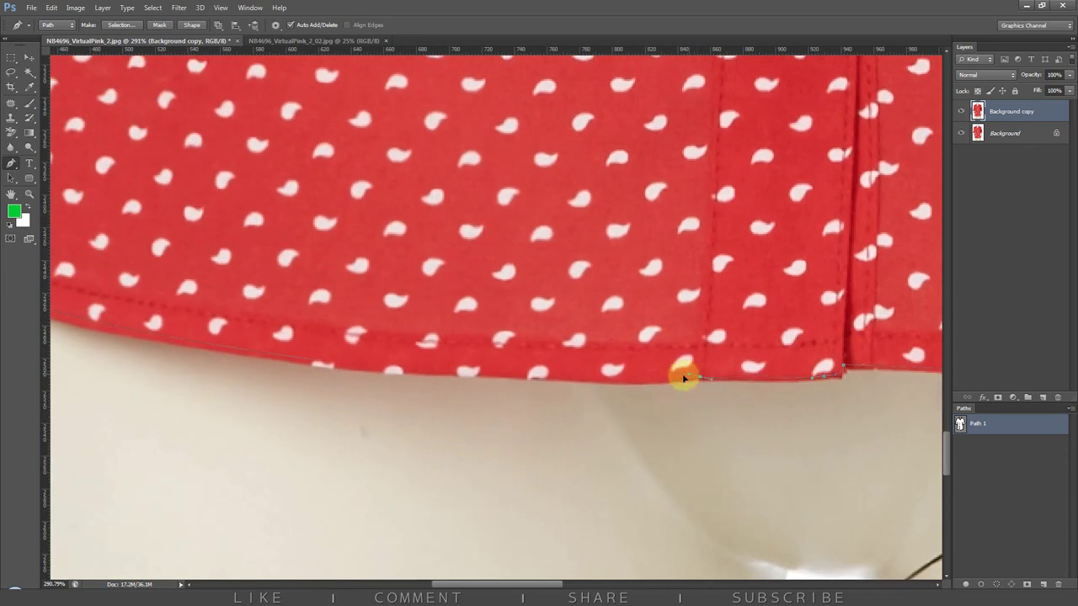
scroll(432, 362, left, 4)
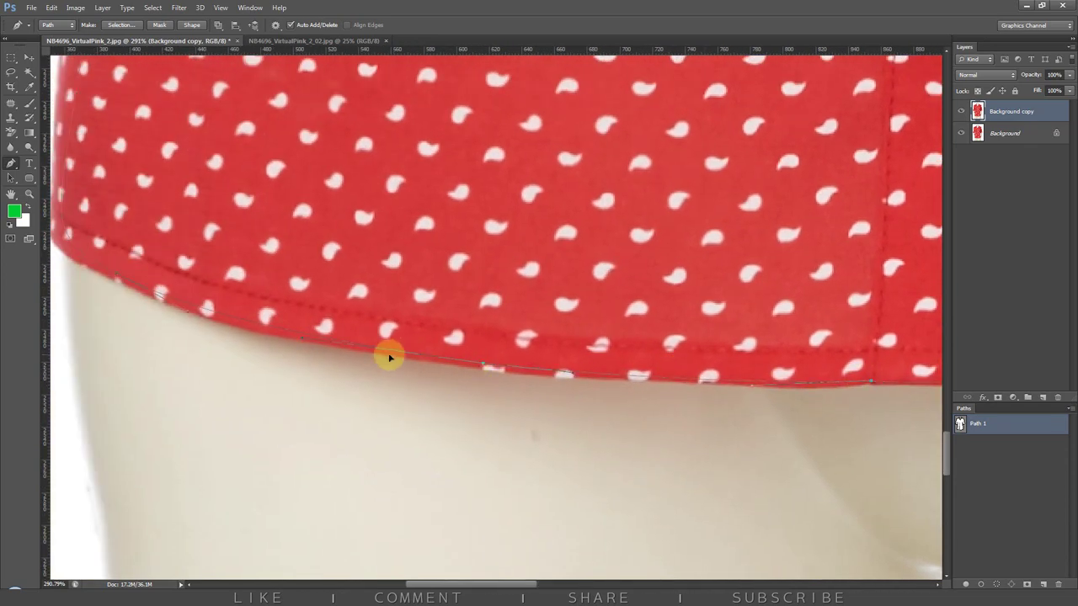
mouse_move(406, 348)
mouse_down()
mouse_move(320, 320)
mouse_move(332, 392)
mouse_move(320, 320)
mouse_move(357, 194)
mouse_move(325, 362)
mouse_move(384, 220)
mouse_up()
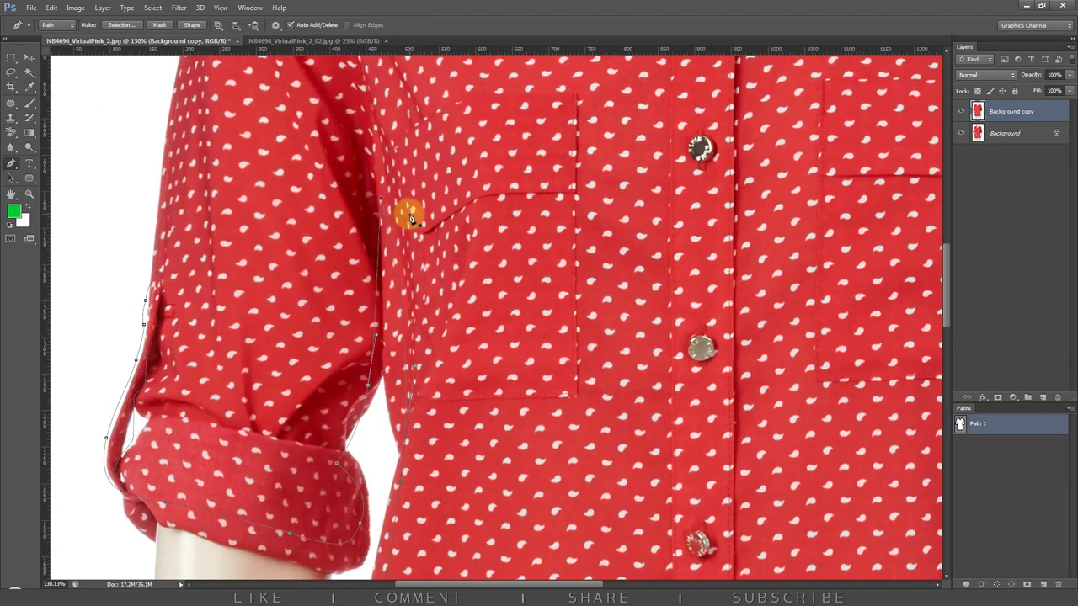
- Trace Path 1 under the left rolled cuff and up its outer sleeve fold
drag(401, 352, 425, 301)
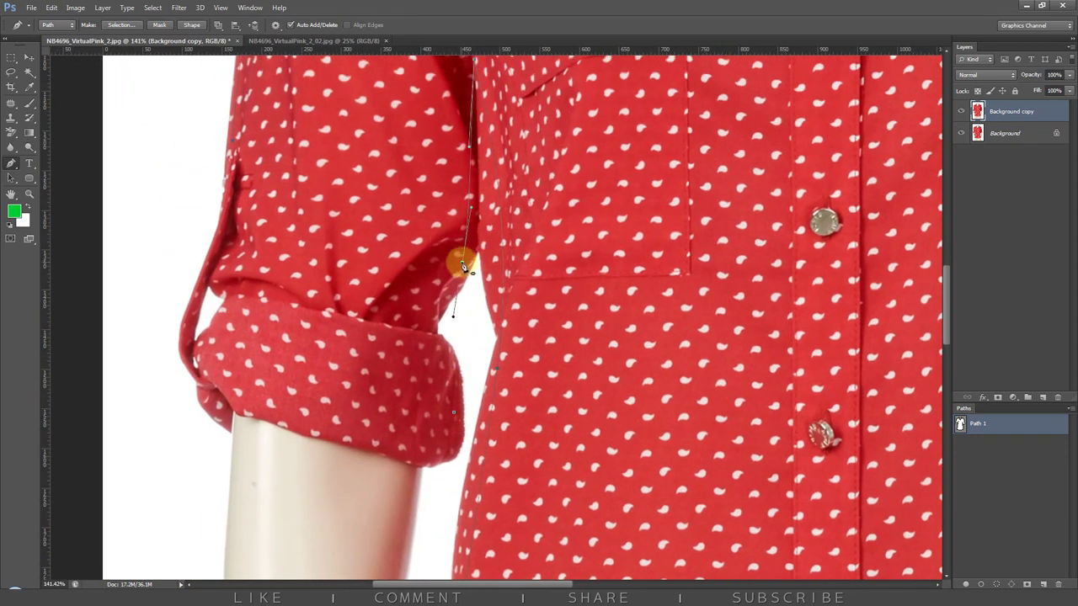
drag(463, 266, 471, 281)
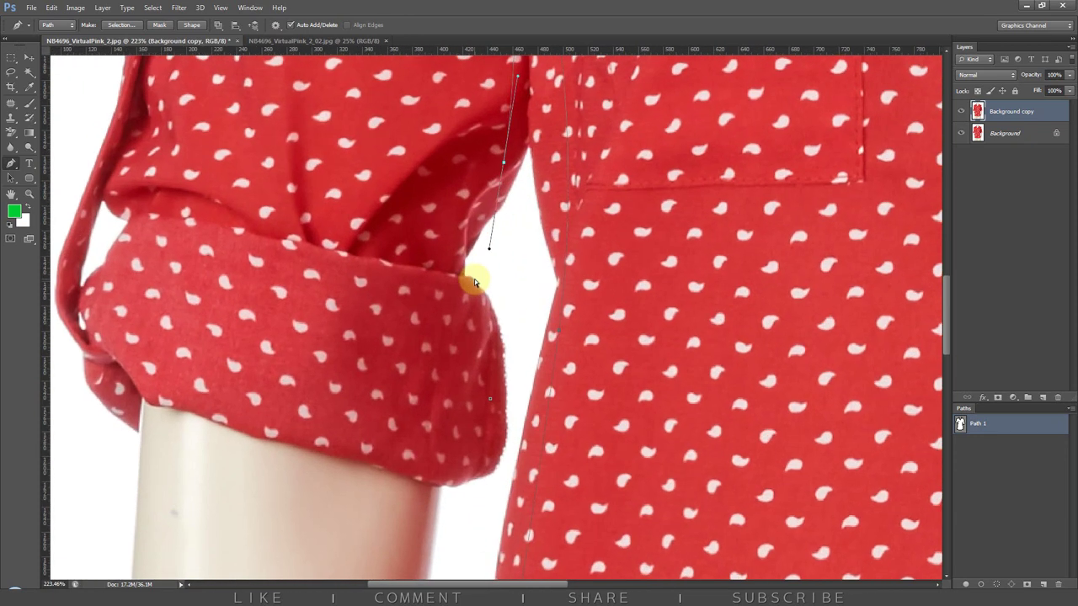
scroll(497, 313, down, 3)
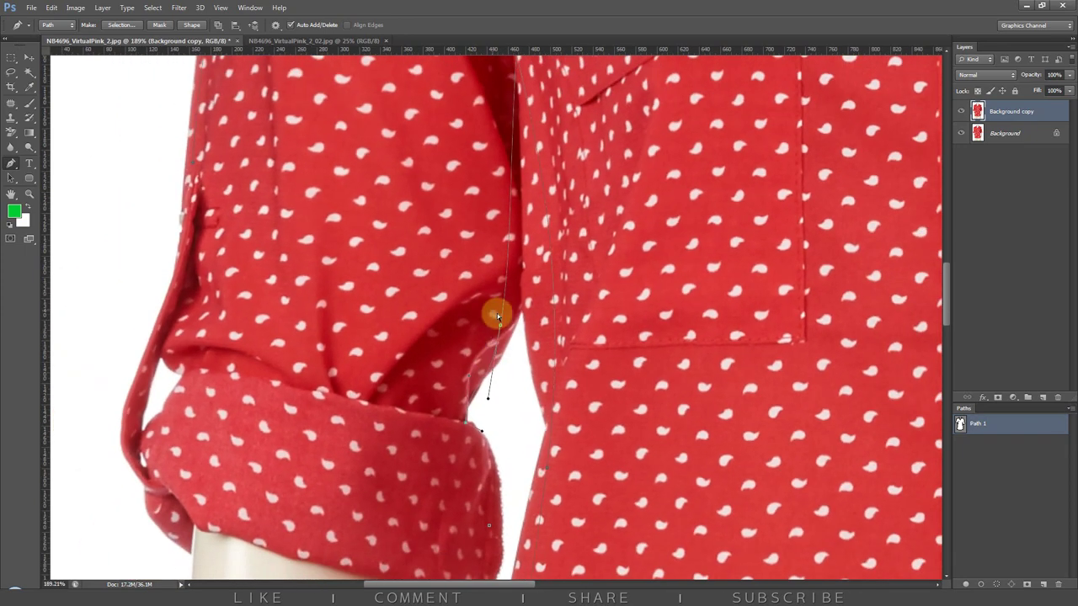
scroll(440, 302, up, 3)
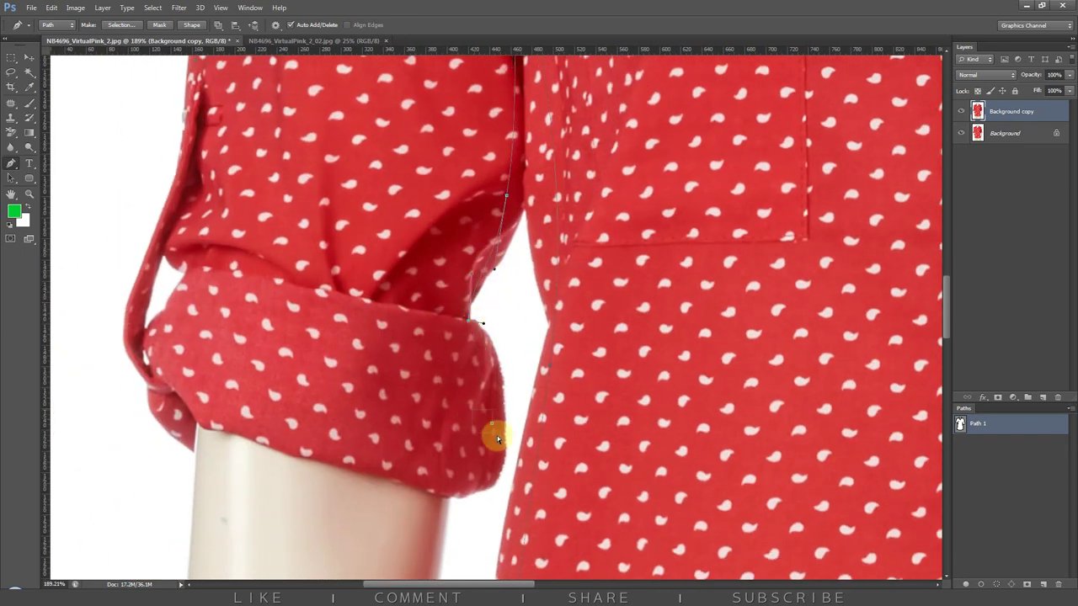
scroll(487, 337, down, 2)
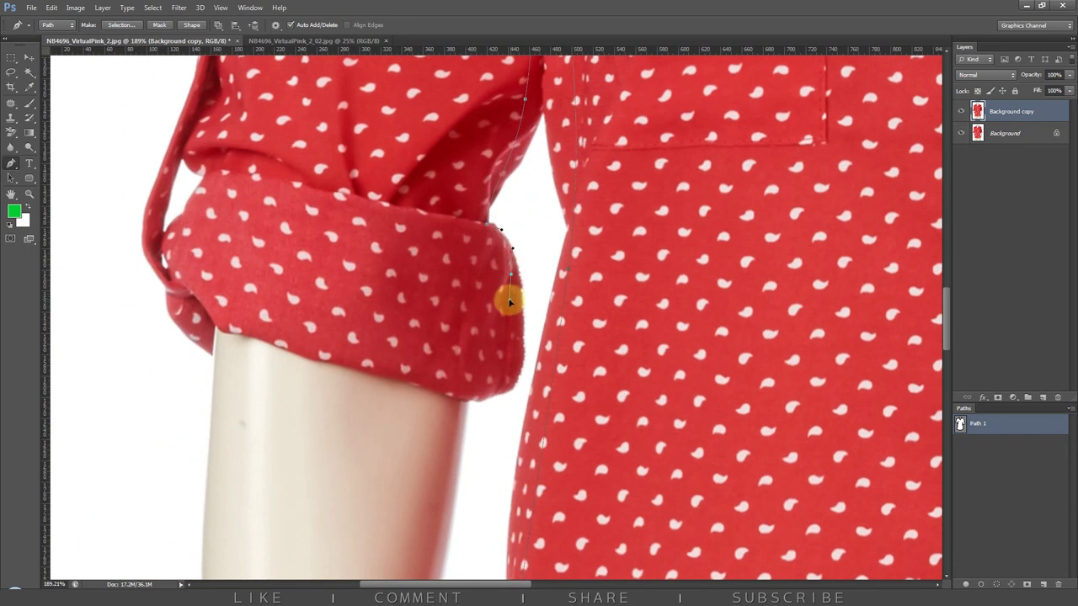
scroll(497, 369, left, 3)
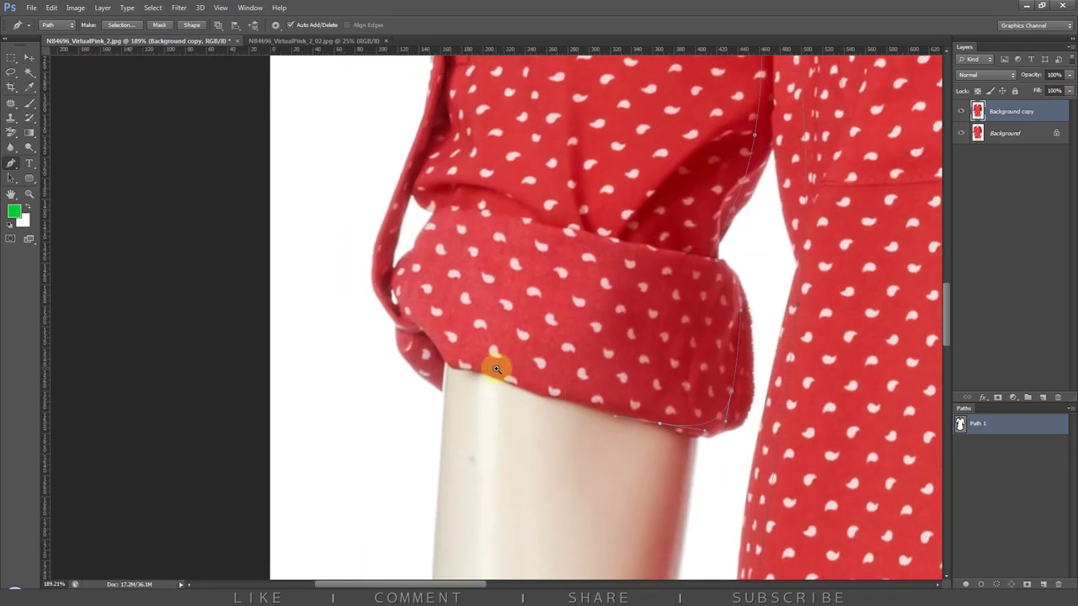
scroll(543, 388, left, 2)
scroll(615, 413, up, 2)
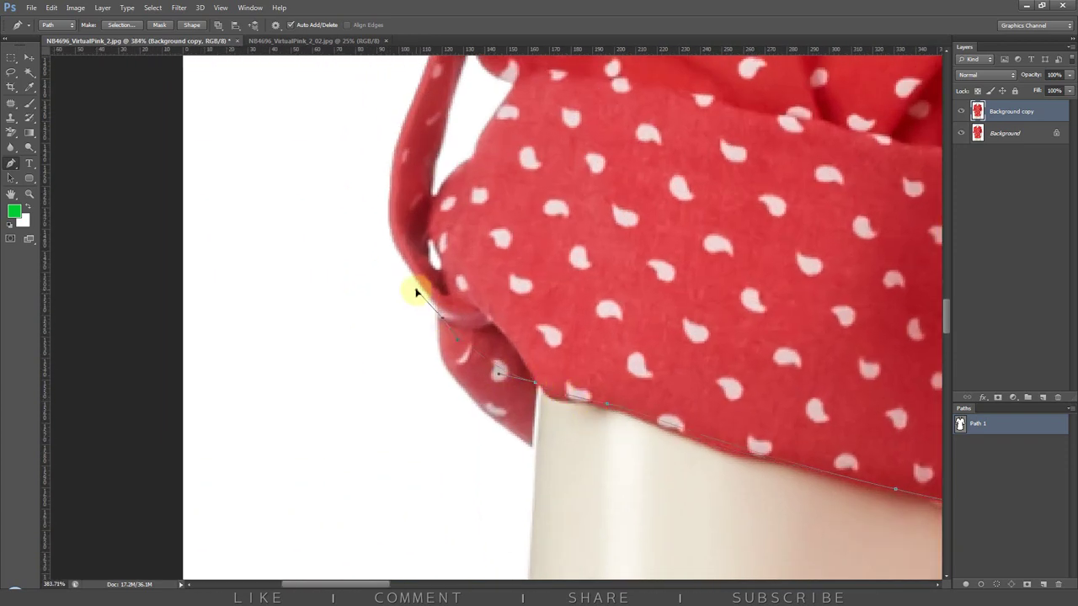
scroll(426, 291, up, 3)
scroll(426, 292, left, 1)
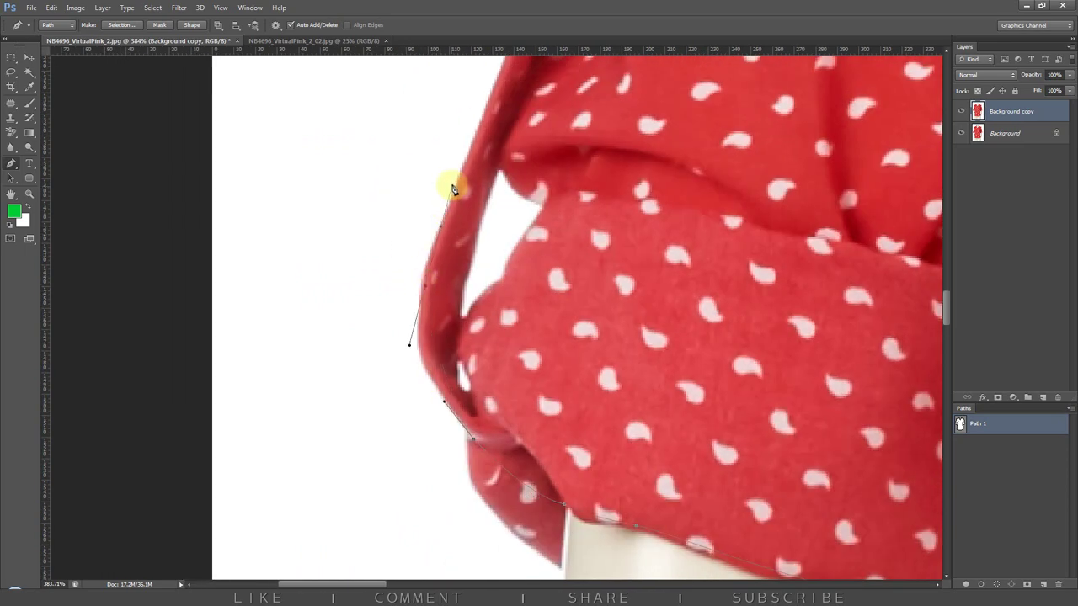
scroll(452, 189, up, 4)
scroll(463, 304, right, 1)
scroll(493, 196, up, 5)
scroll(467, 318, right, 1)
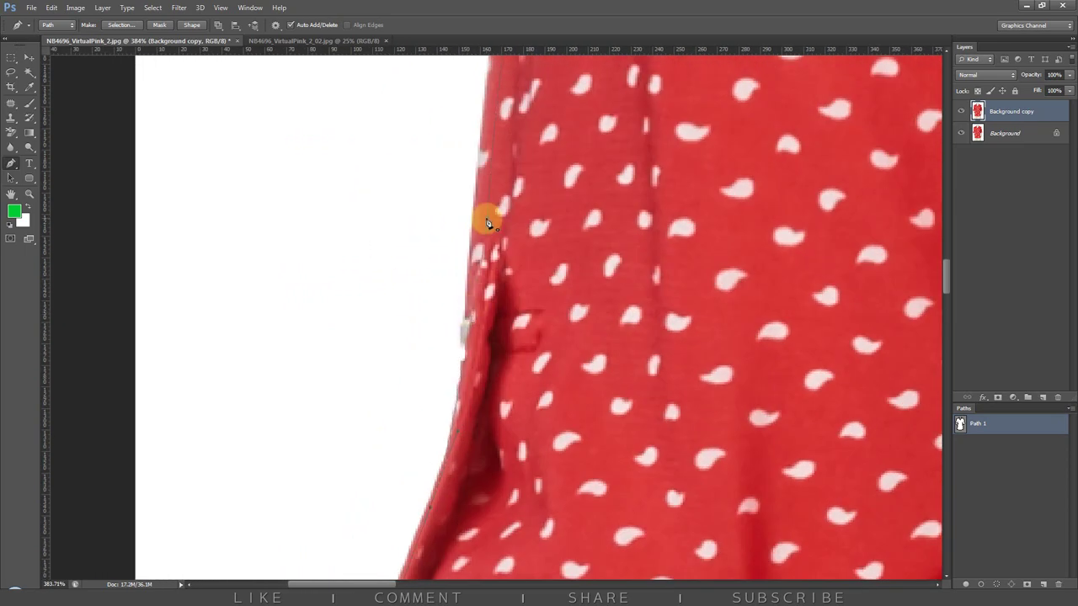
scroll(497, 120, down, 3)
scroll(493, 361, up, 3)
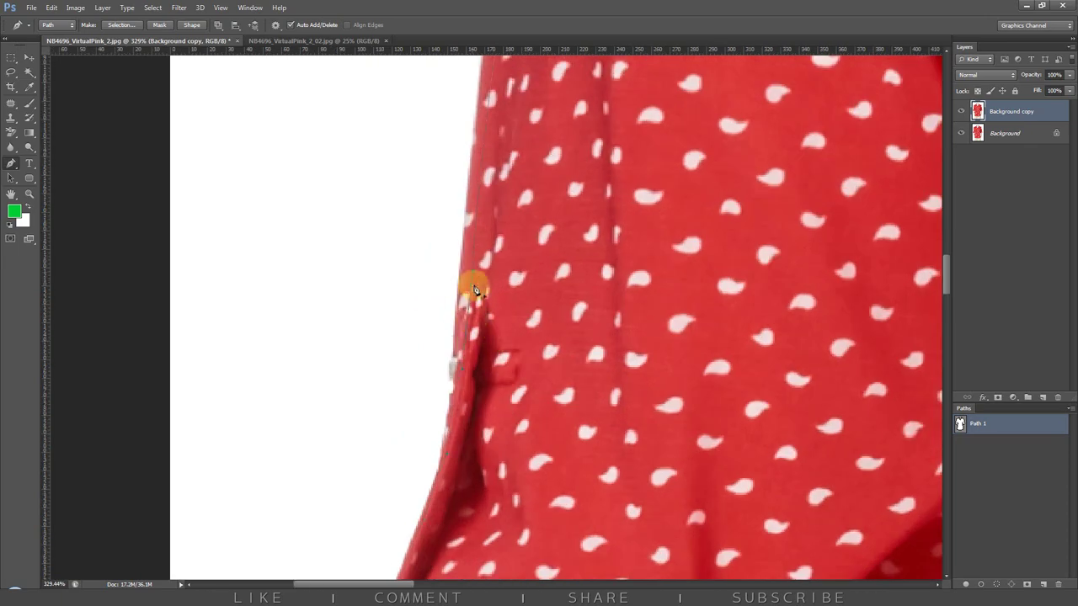
scroll(470, 266, down, 2)
scroll(452, 250, up, 5)
- Add a curved Pen anchor along the shoulder edge
scroll(513, 270, up, 1)
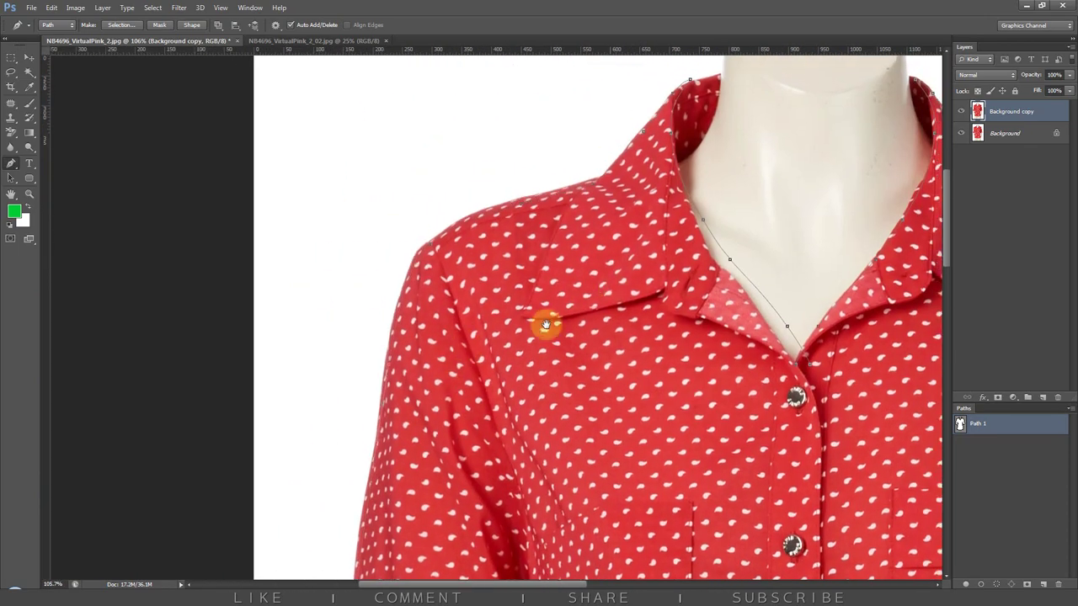
scroll(549, 320, up, 2)
scroll(644, 125, up, 2)
scroll(640, 118, up, 1)
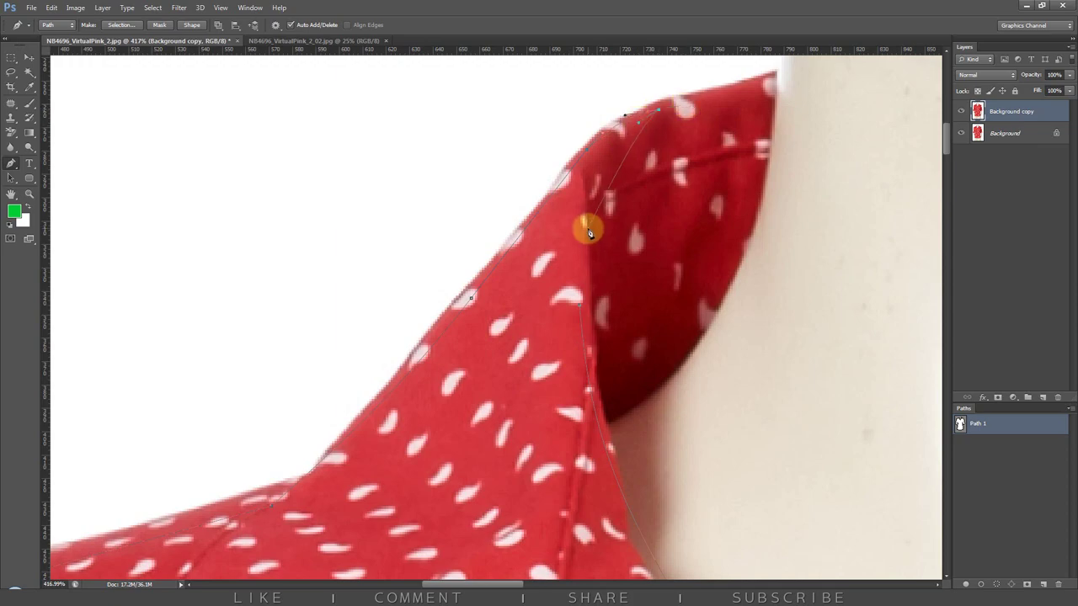
drag(588, 227, 581, 287)
scroll(591, 234, down, 5)
scroll(581, 275, up, 3)
scroll(604, 348, up, 2)
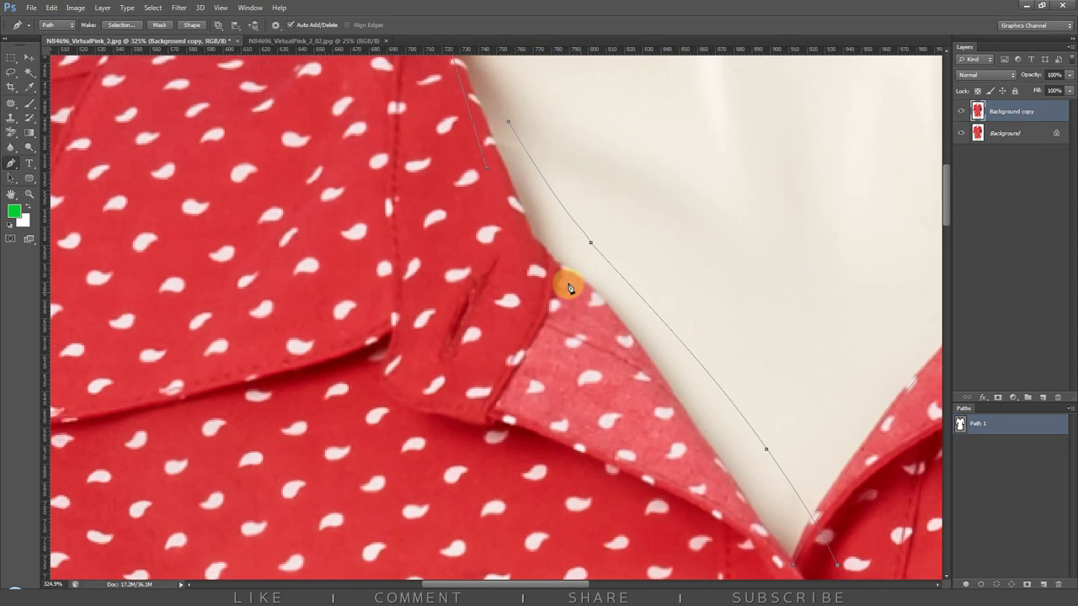
- Extend the path around the collar and up the sleeve, then view the whole shirt
drag(633, 354, 603, 322)
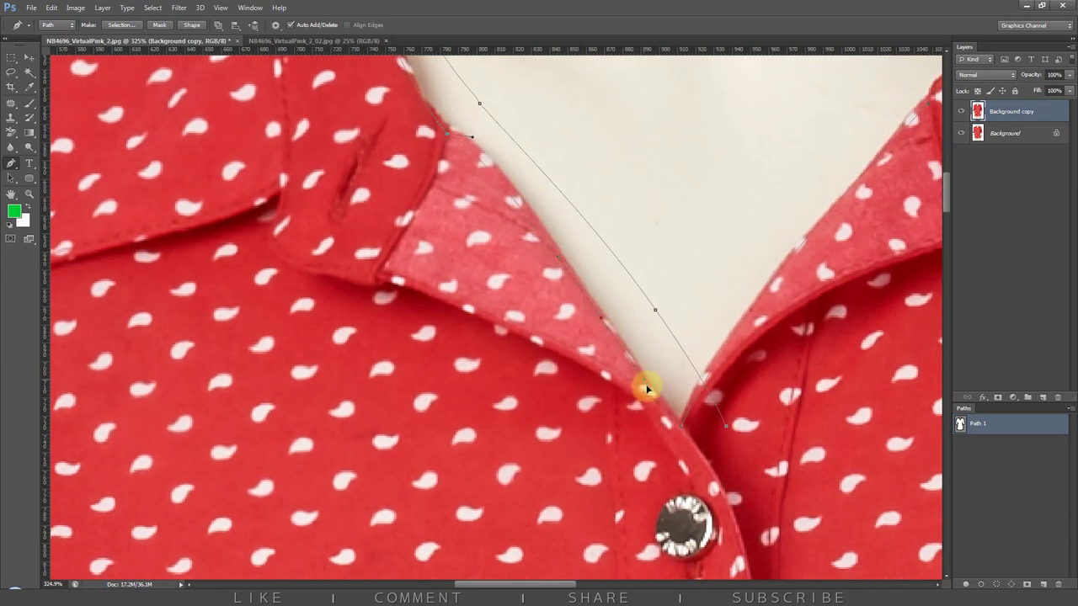
scroll(671, 351, down, 4)
scroll(646, 320, down, 2)
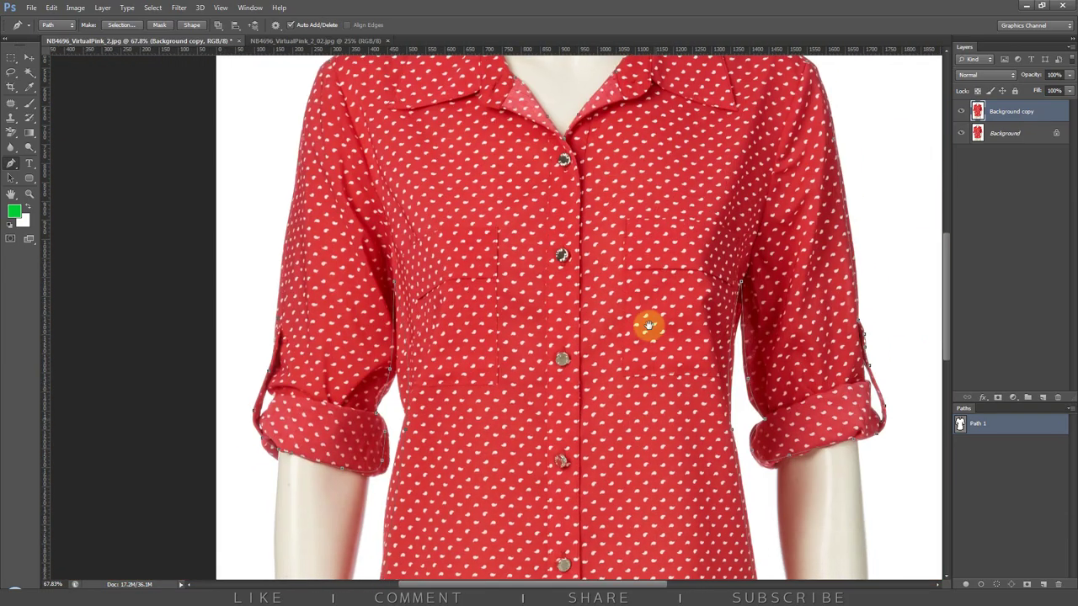
scroll(269, 329, up, 3)
scroll(325, 288, up, 2)
scroll(281, 343, up, 2)
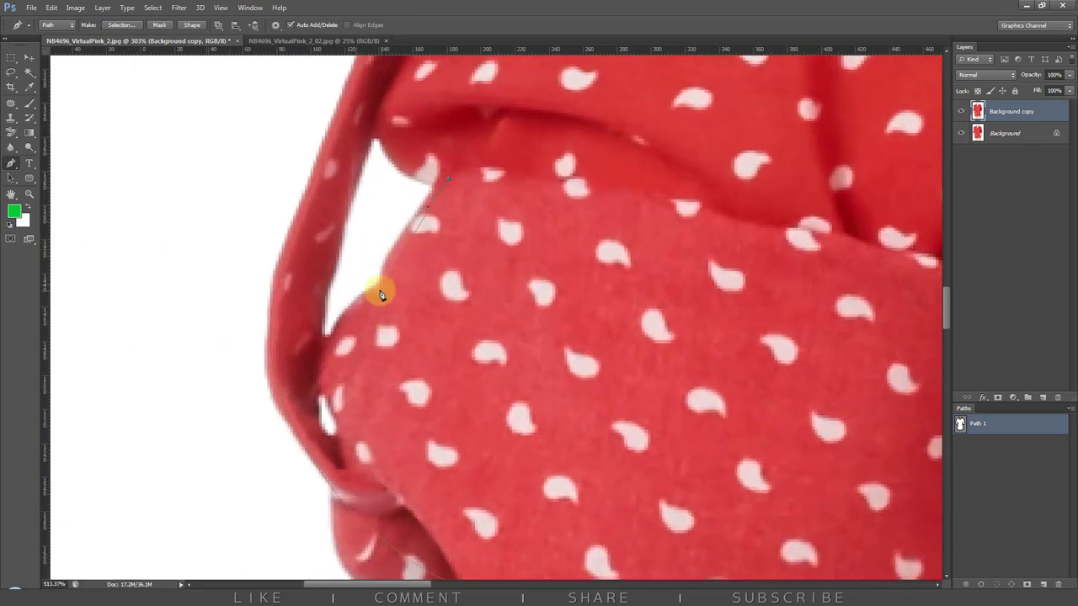
scroll(332, 303, up, 3)
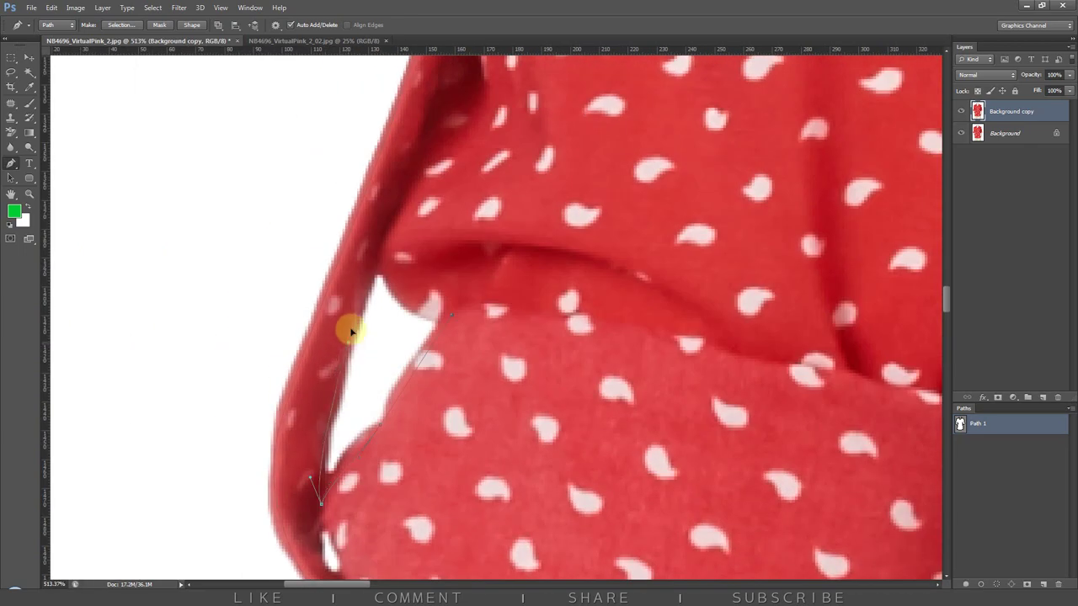
click(382, 238)
scroll(438, 401, down, 10)
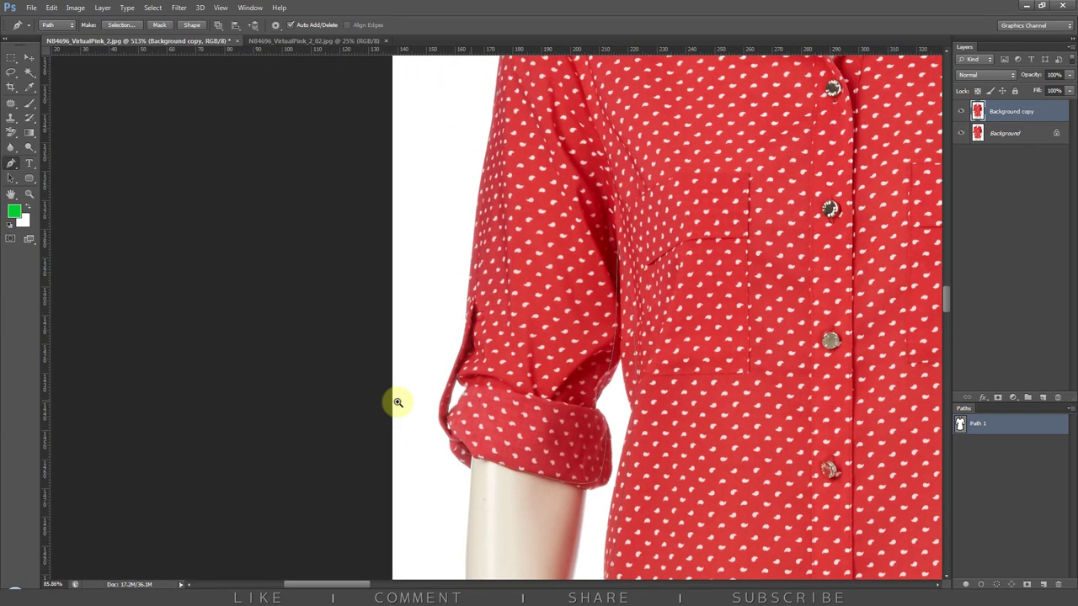
scroll(484, 303, right, 3)
scroll(758, 328, down, 2)
click(1019, 455)
scroll(512, 312, down, 3)
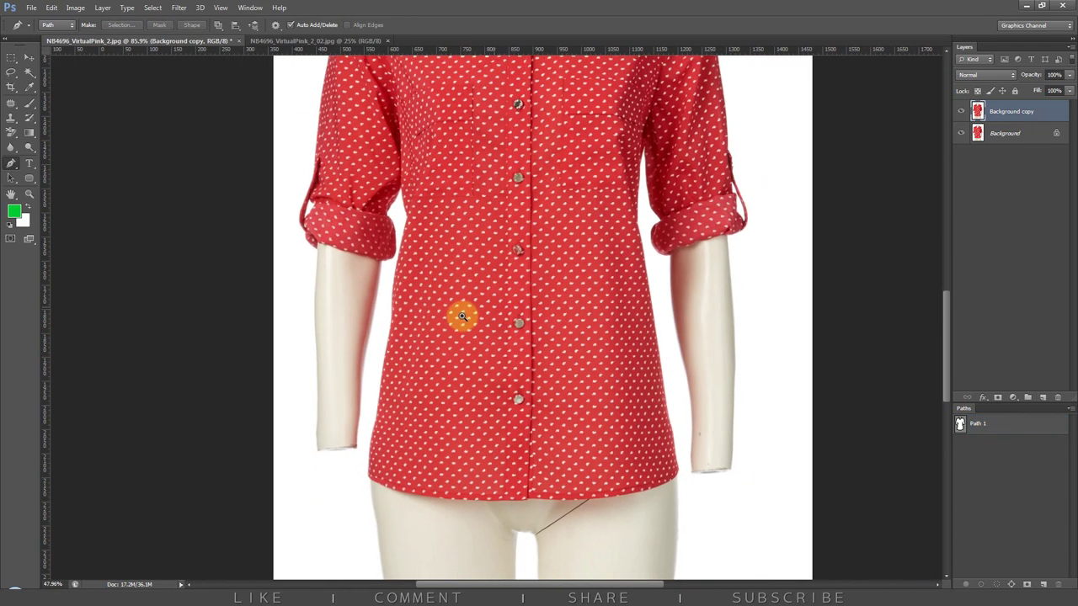
drag(631, 245, 620, 289)
scroll(621, 289, up, 1)
- Preview the shirt selection in Quick Mask, then mask Background copy to the shirt
drag(604, 230, 614, 361)
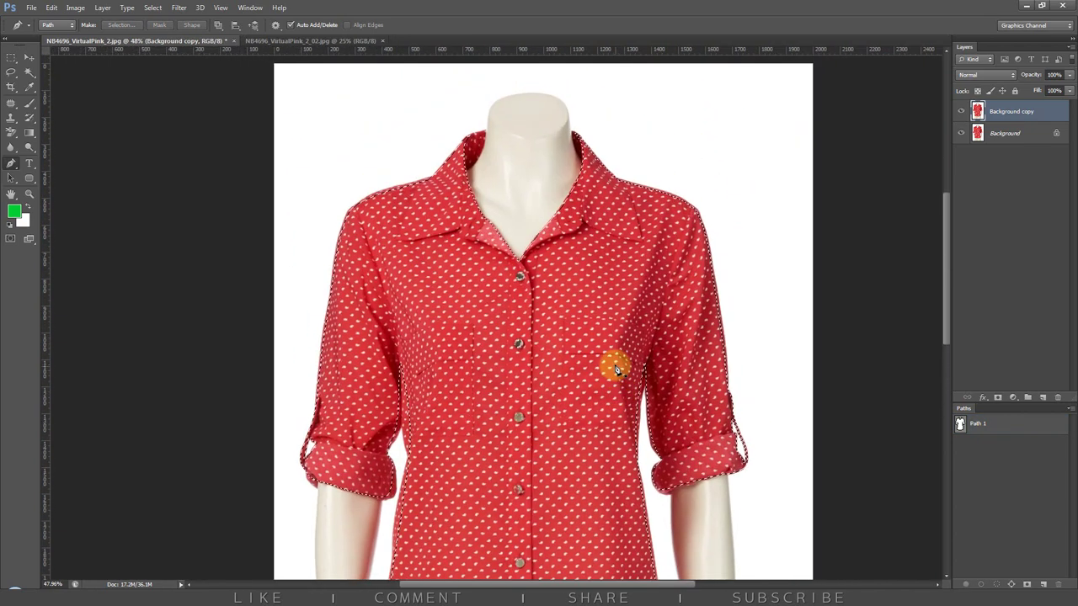
key(q)
scroll(578, 301, up, 2)
scroll(539, 224, down, 2)
scroll(524, 301, down, 2)
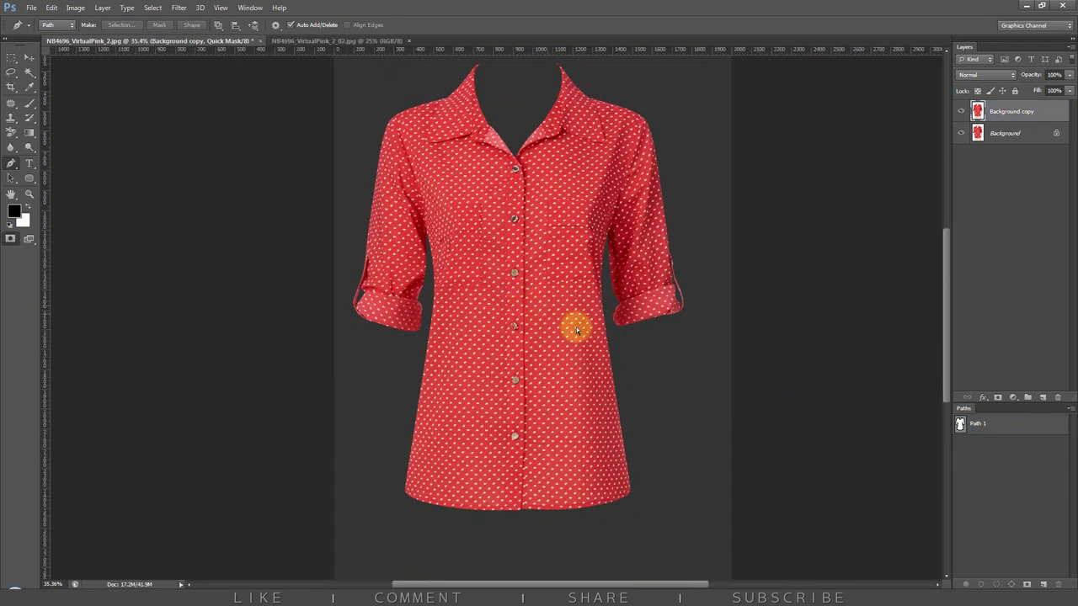
key(q)
key(q)
key(q)
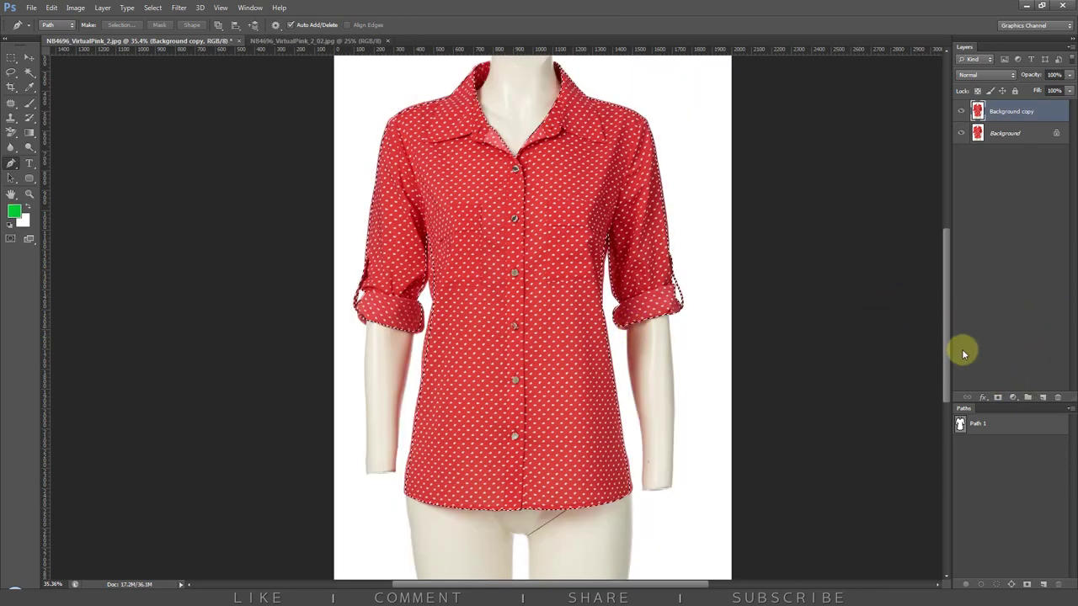
click(998, 397)
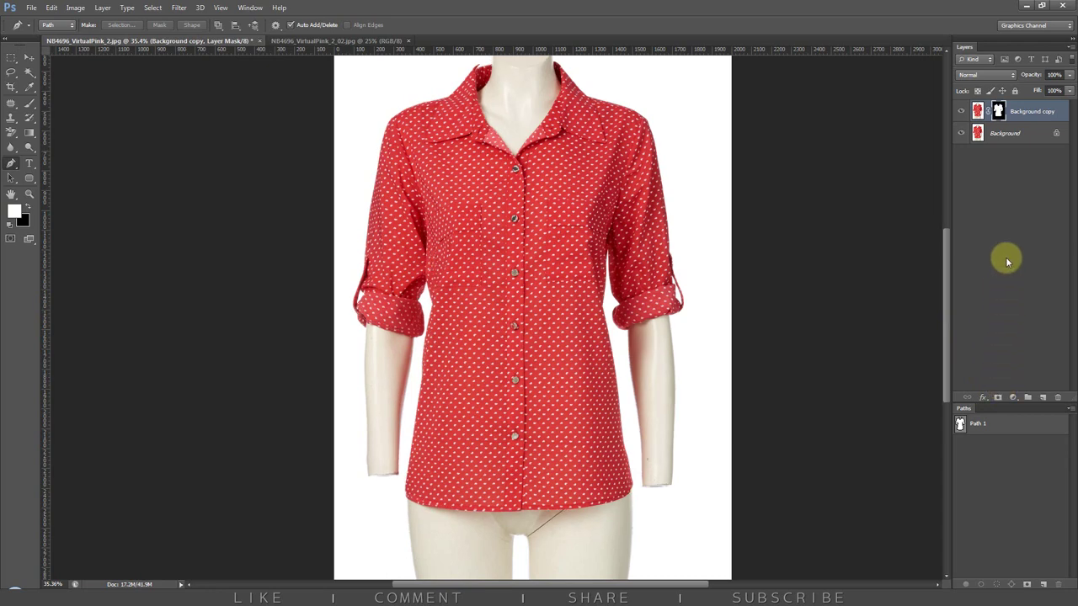
- Add a new Layer 1 above Background and fill it with white
click(1019, 133)
click(1044, 399)
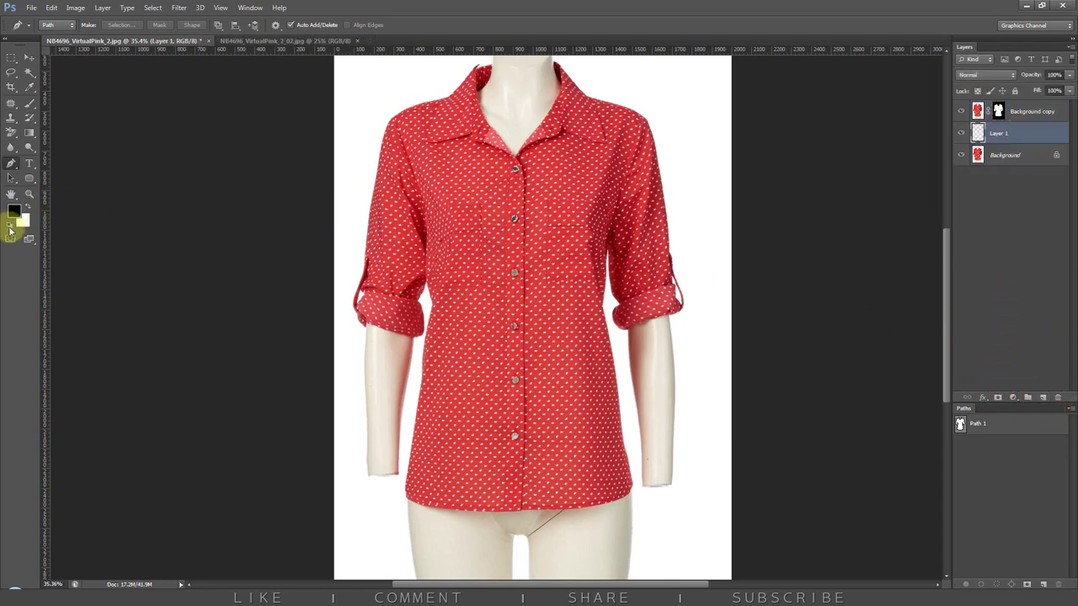
key(ctrl+BackSpace)
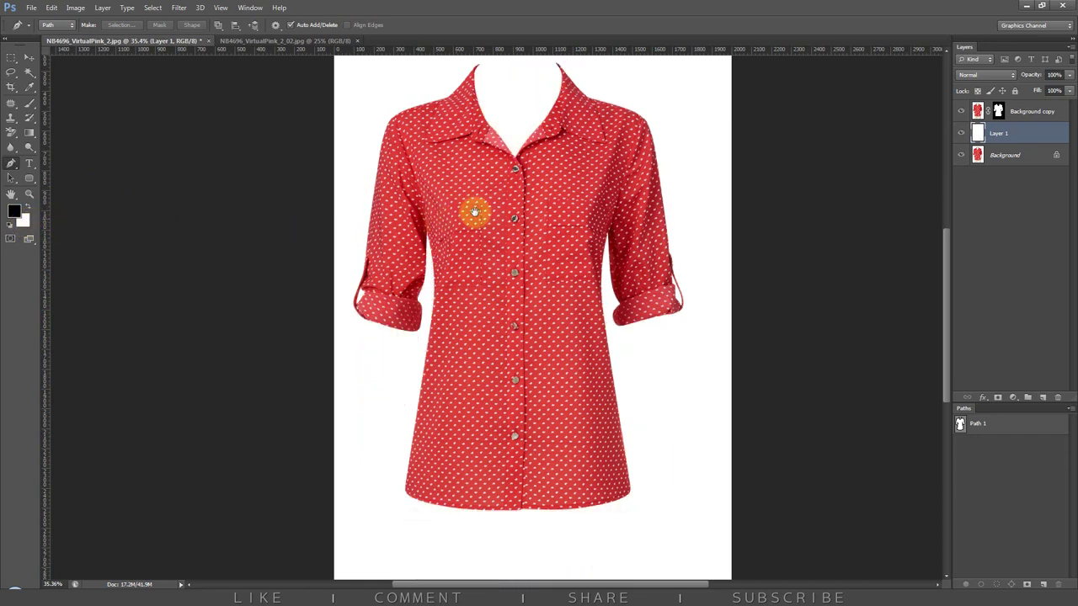
drag(469, 212, 490, 242)
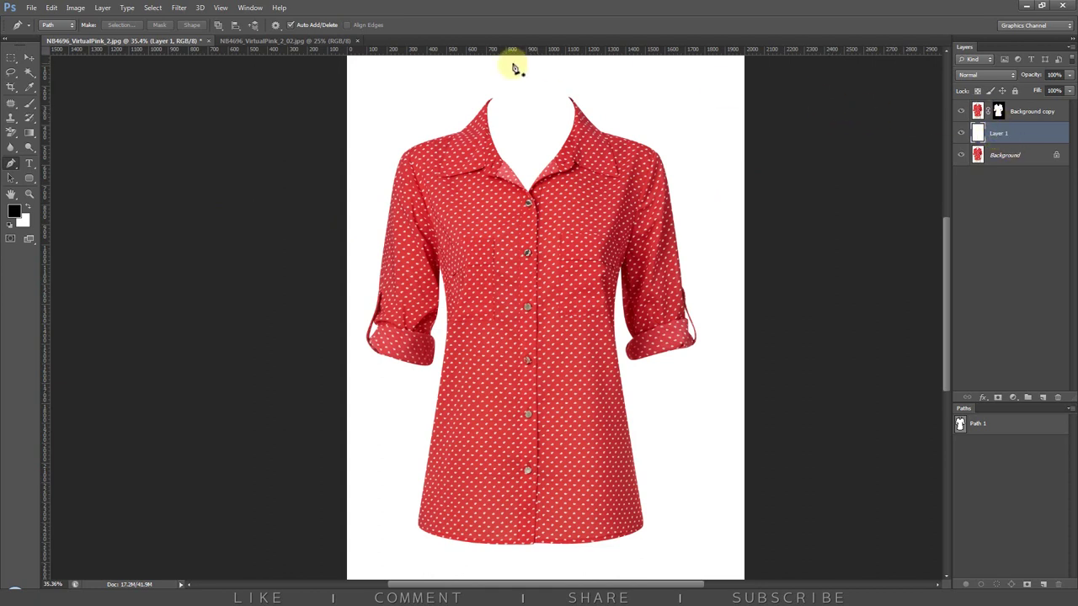
- Copy a rectangular selection of the back-view shirt's upper back and inner collar
click(317, 44)
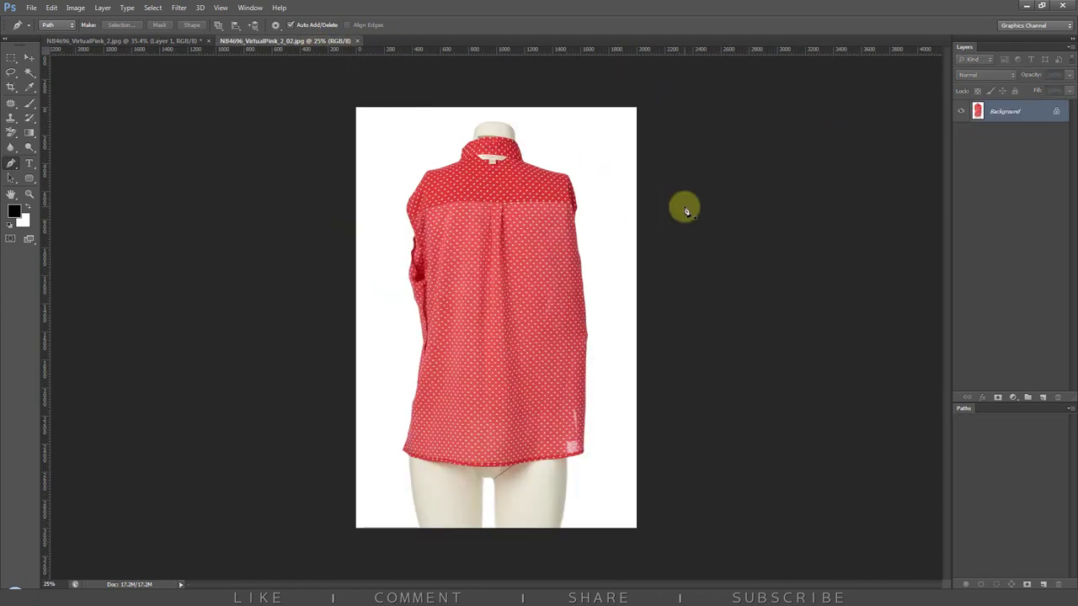
key(m)
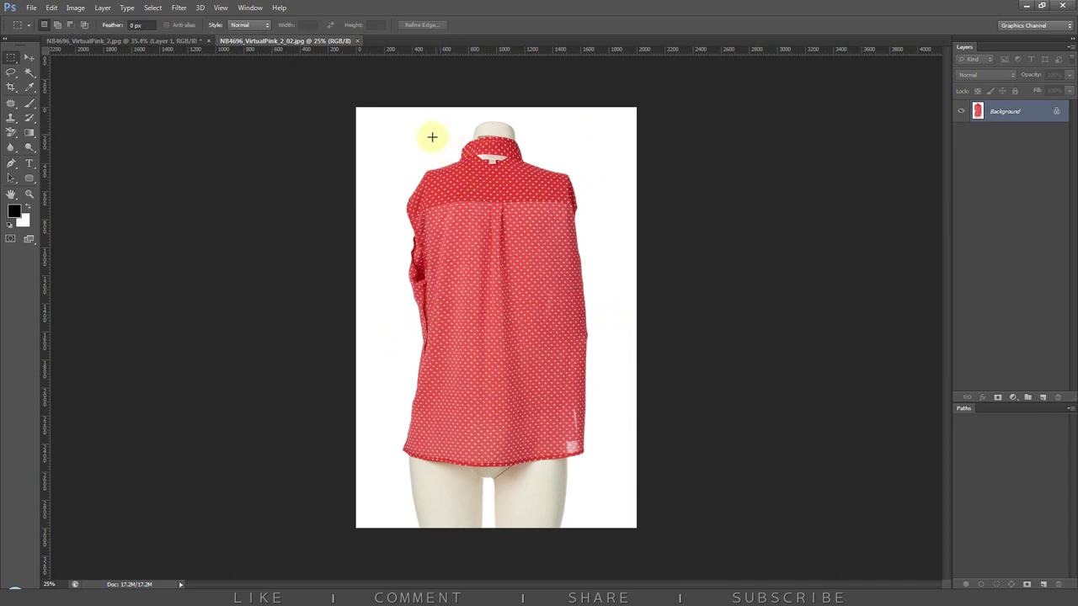
drag(405, 126, 576, 293)
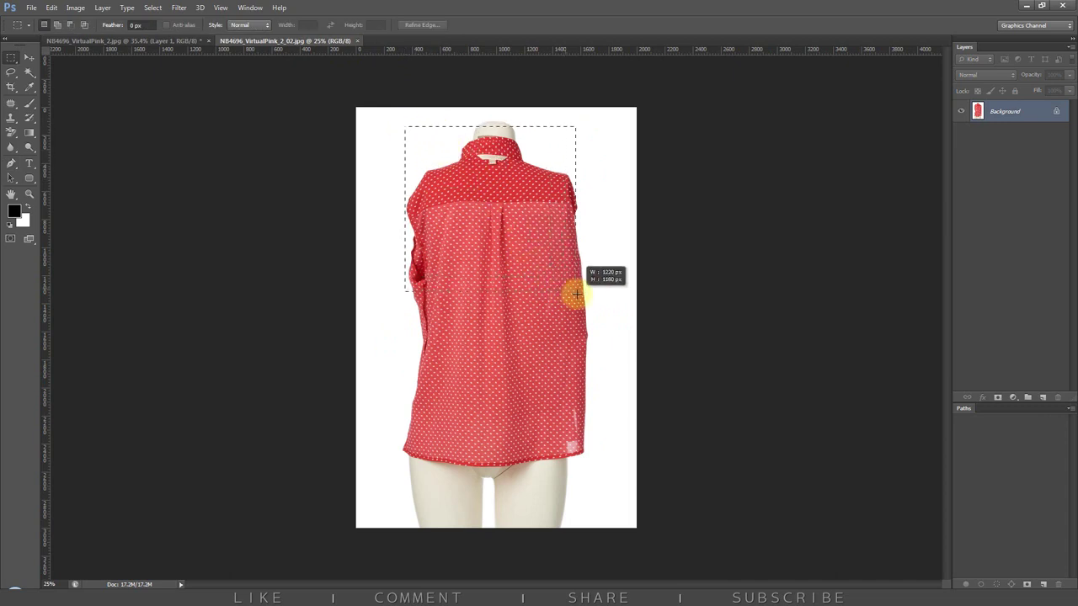
right_click(537, 251)
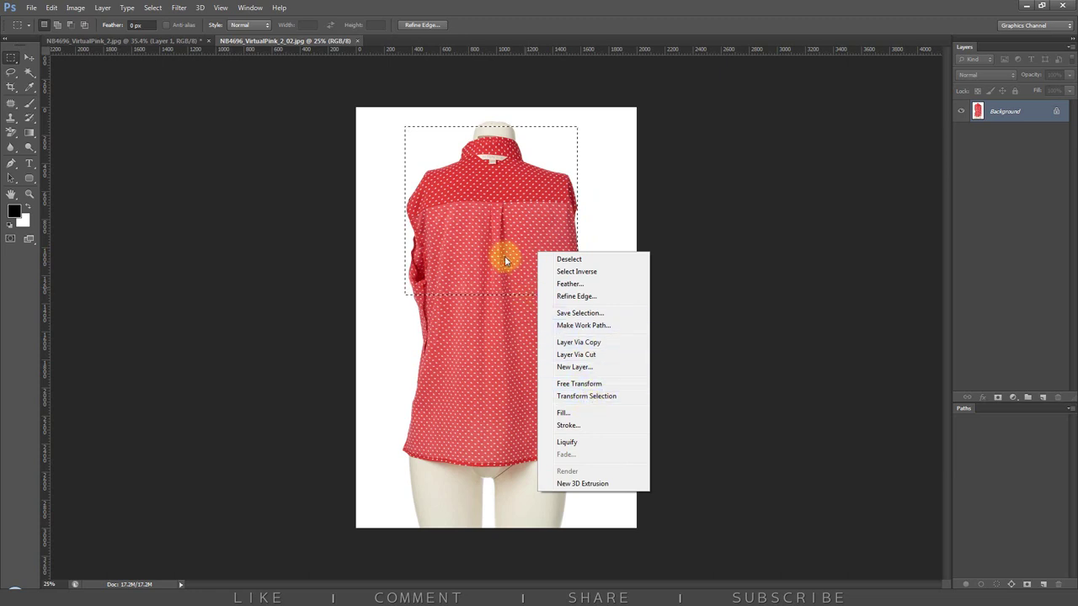
click(492, 215)
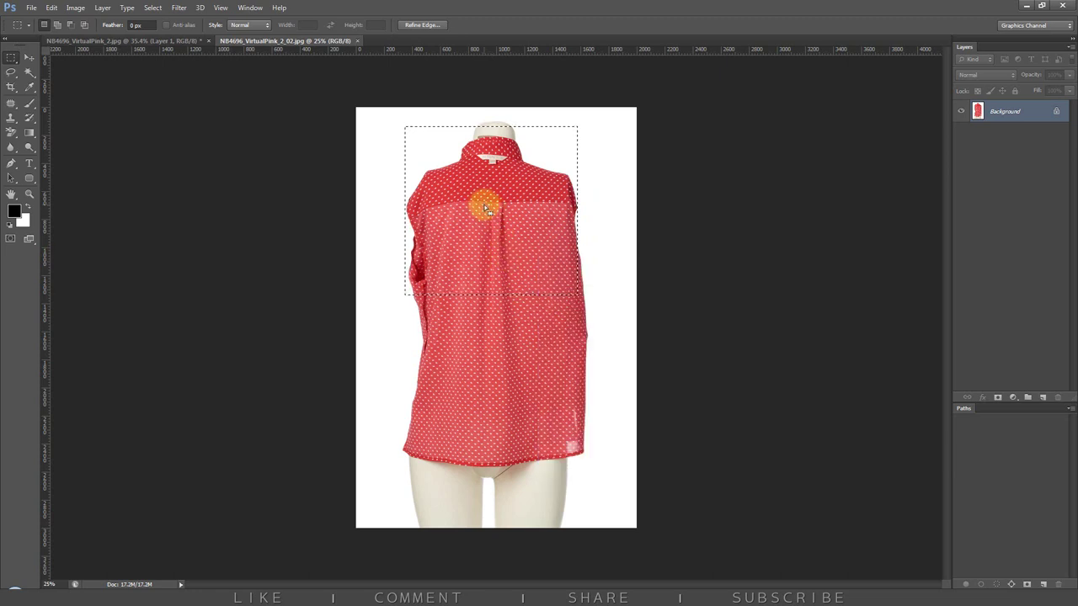
click(55, 9)
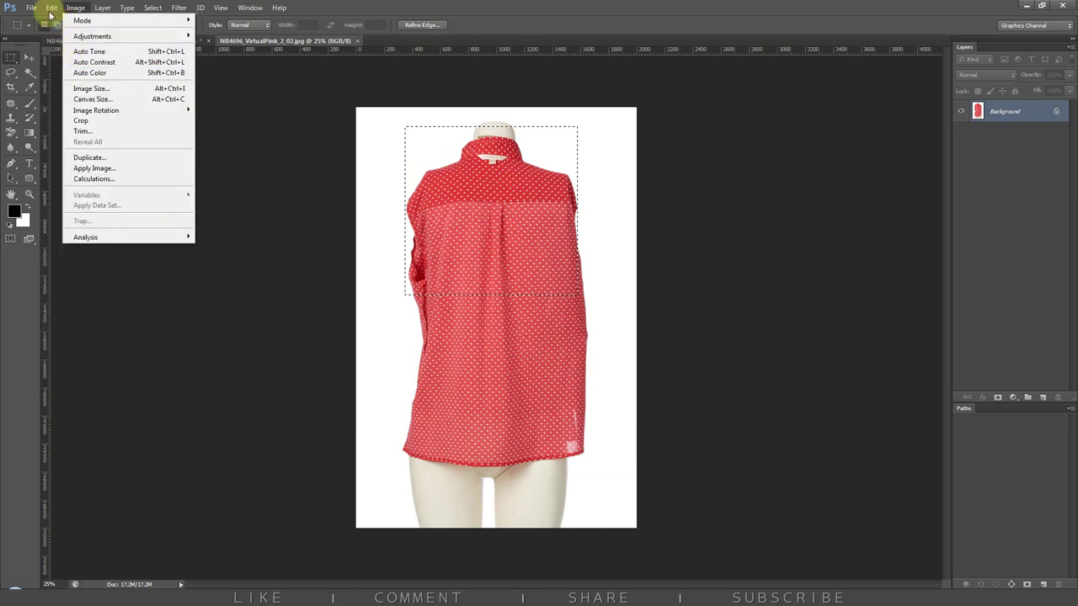
click(66, 87)
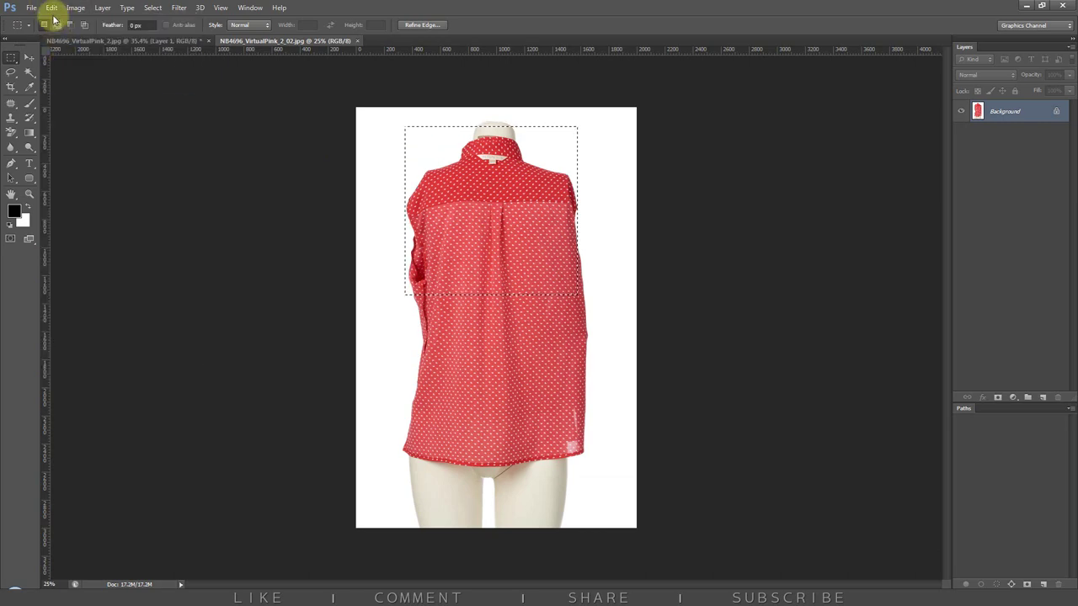
click(162, 43)
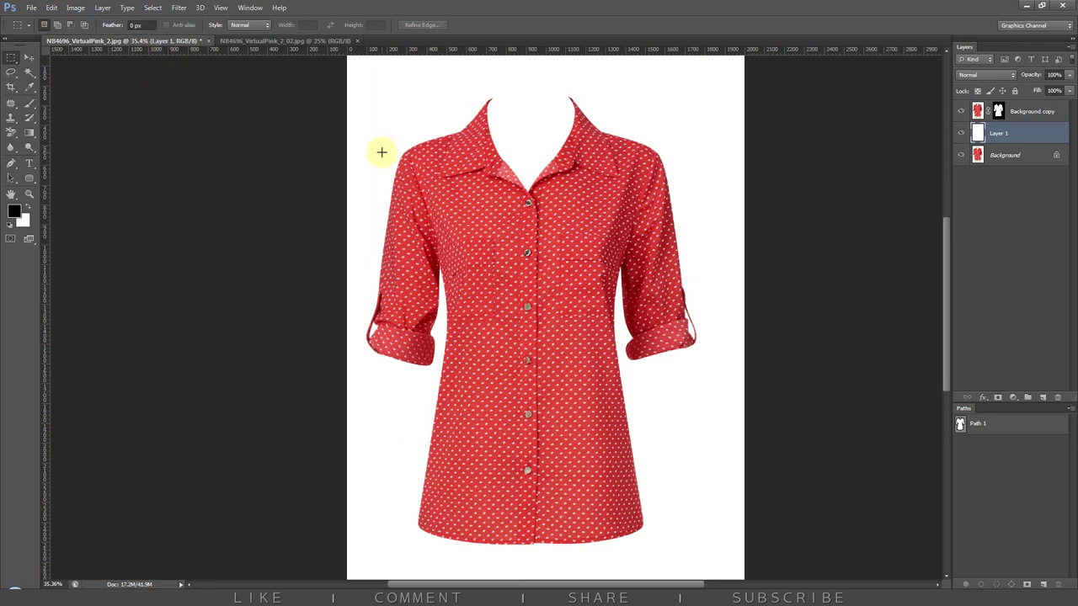
- Paste the back piece as a new layer and move it up over the collar
click(57, 7)
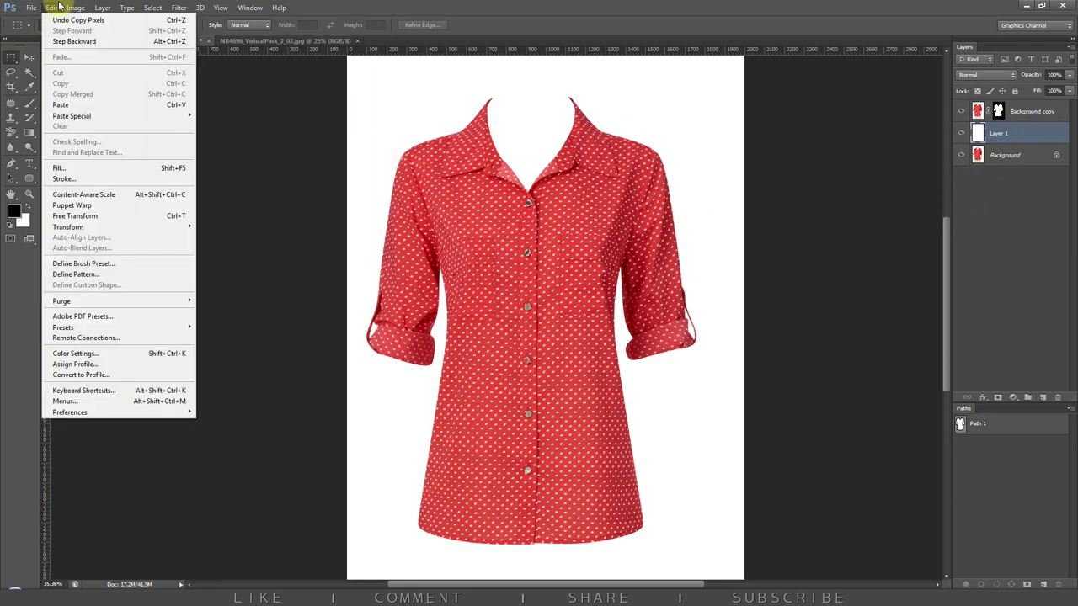
click(79, 105)
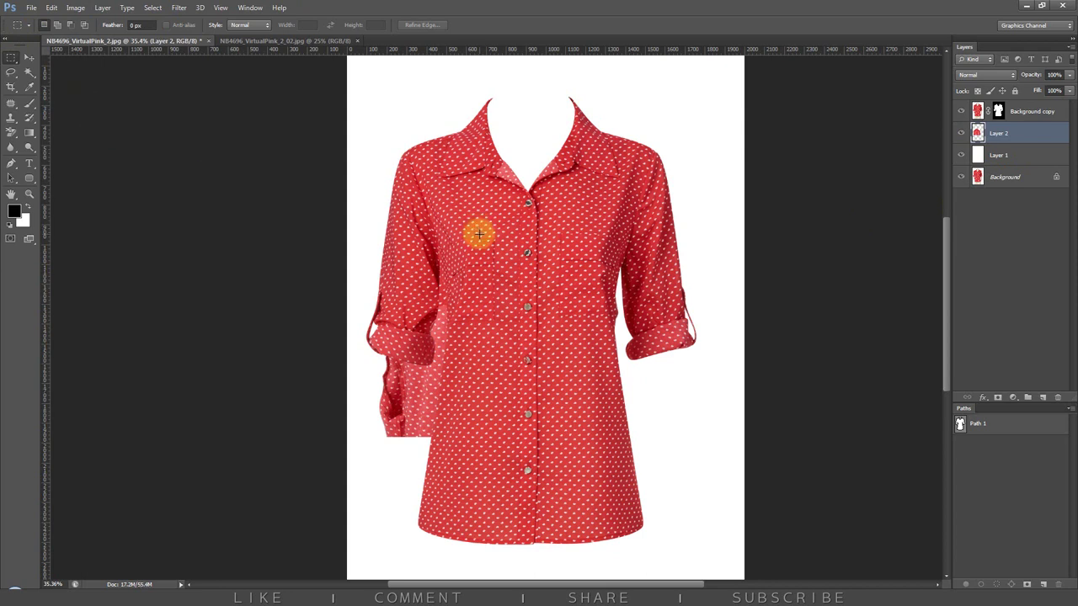
key(ctrl+t)
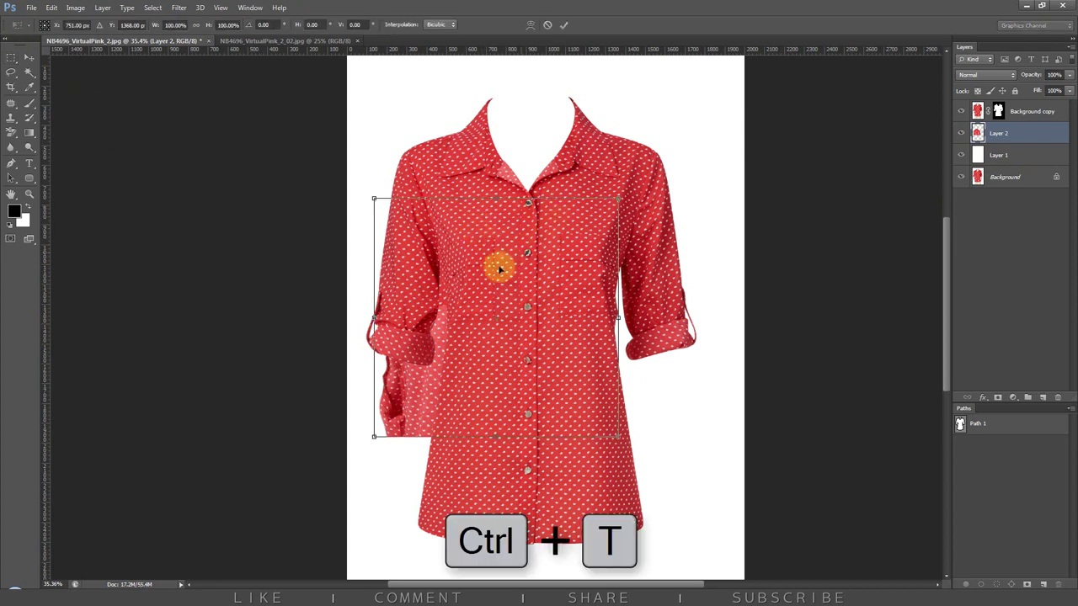
drag(498, 265, 532, 154)
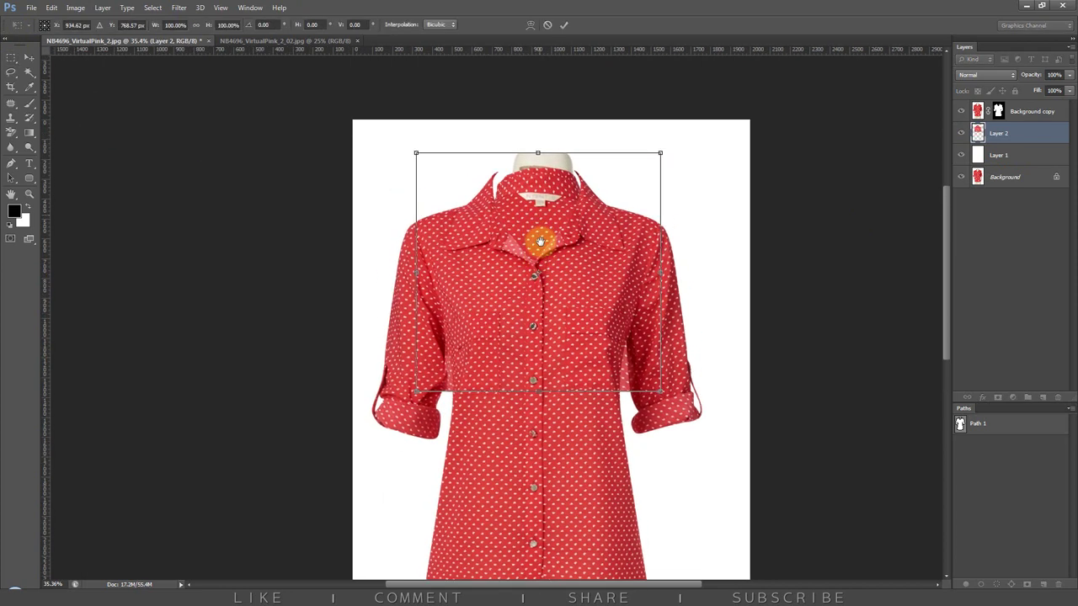
- Align the pasted piece to the collar and scale it to 113.3%, nudging it down
scroll(544, 240, up, 5)
scroll(593, 265, up, 3)
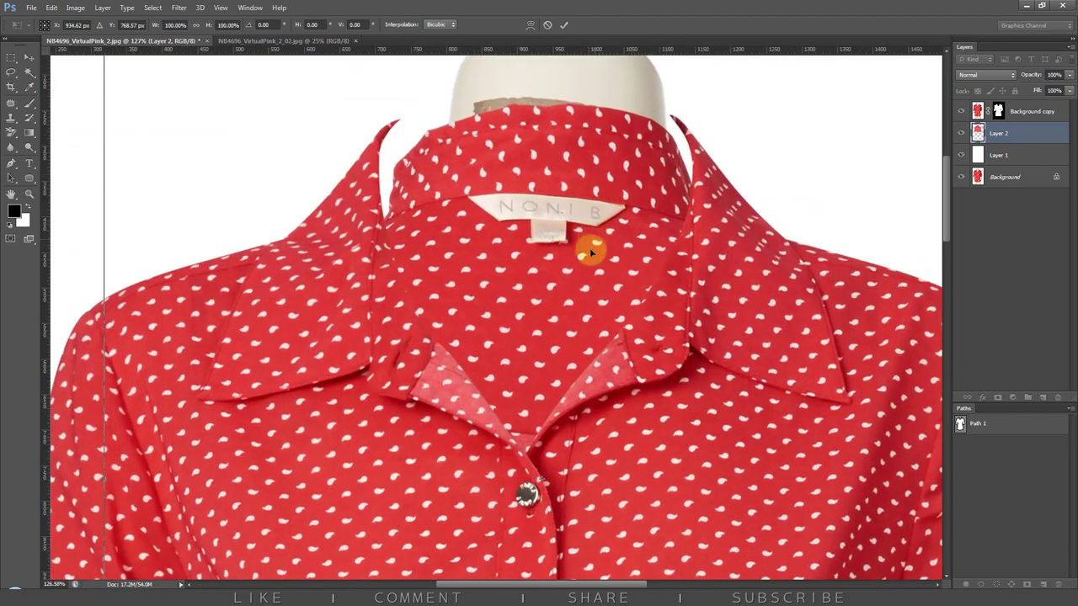
drag(589, 248, 581, 242)
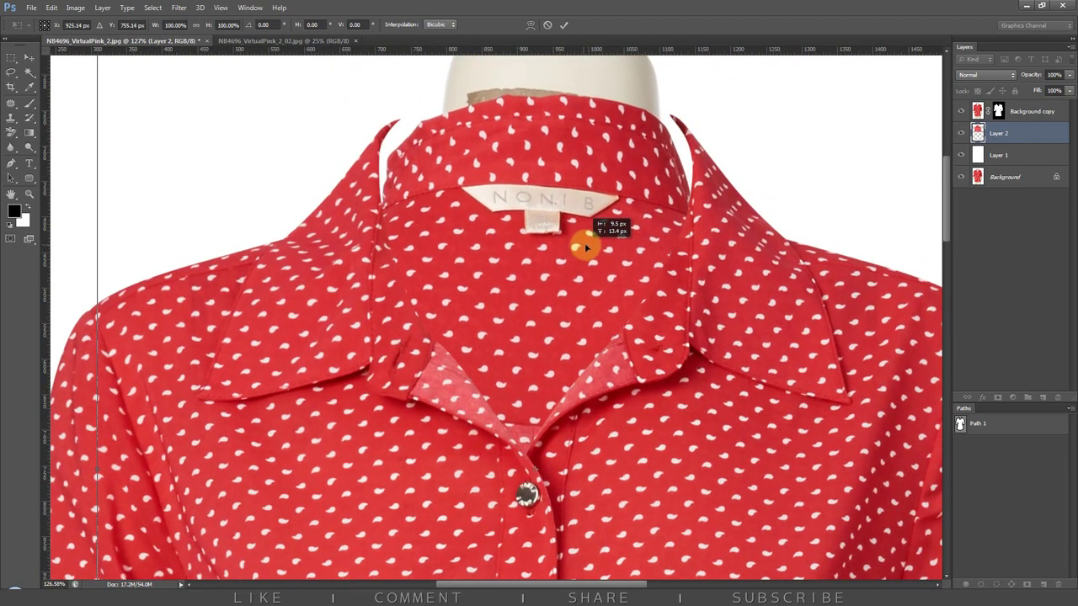
scroll(584, 243, down, 4)
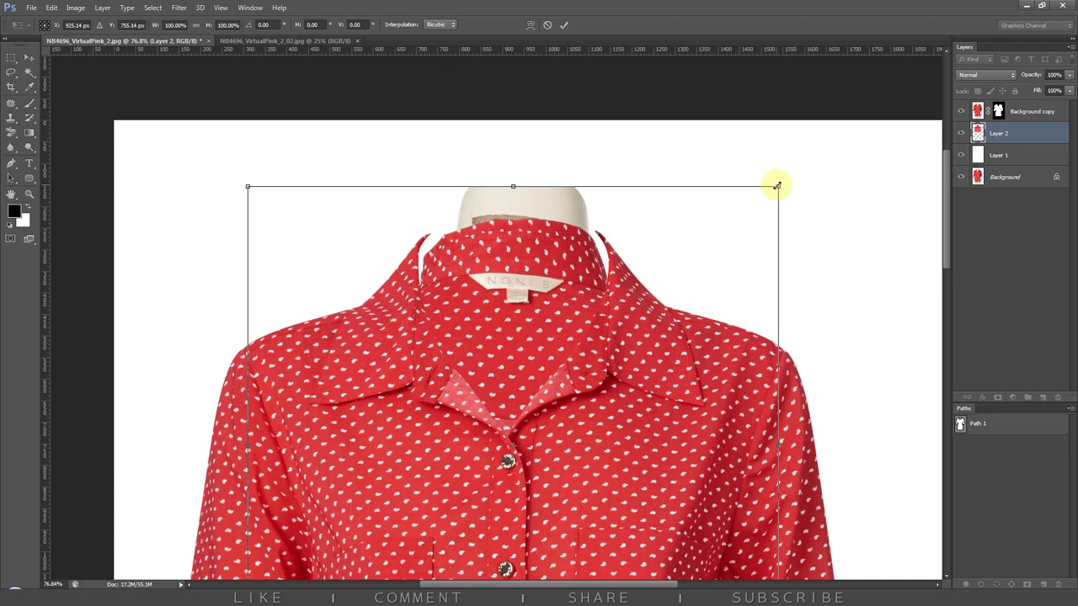
drag(805, 176, 826, 163)
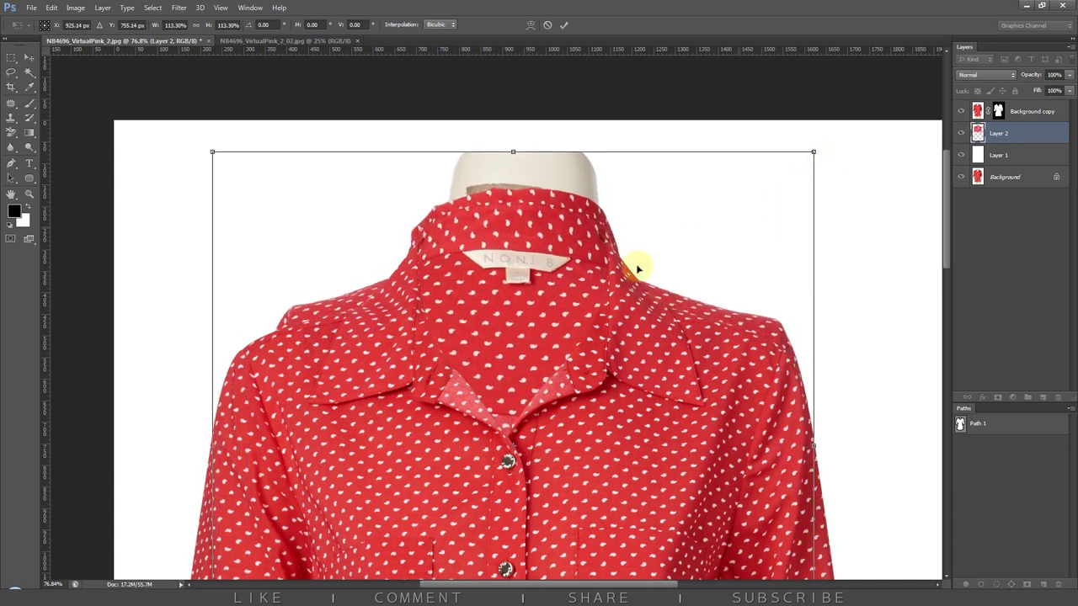
mouse_move(524, 242)
mouse_down()
mouse_move(524, 269)
mouse_move(549, 271)
mouse_move(533, 276)
mouse_up()
- Warp Layer 2's back piece so its corners stretch and its top edge curves down around the neck
click(529, 24)
mouse_move(464, 261)
mouse_down()
mouse_move(369, 244)
mouse_move(365, 221)
mouse_up()
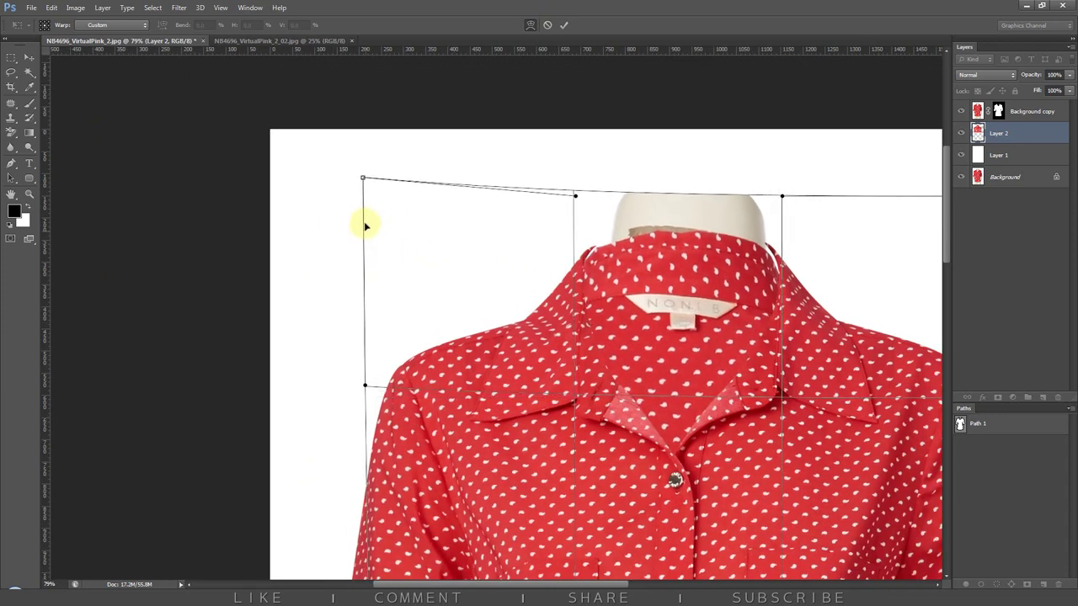
drag(678, 237, 506, 242)
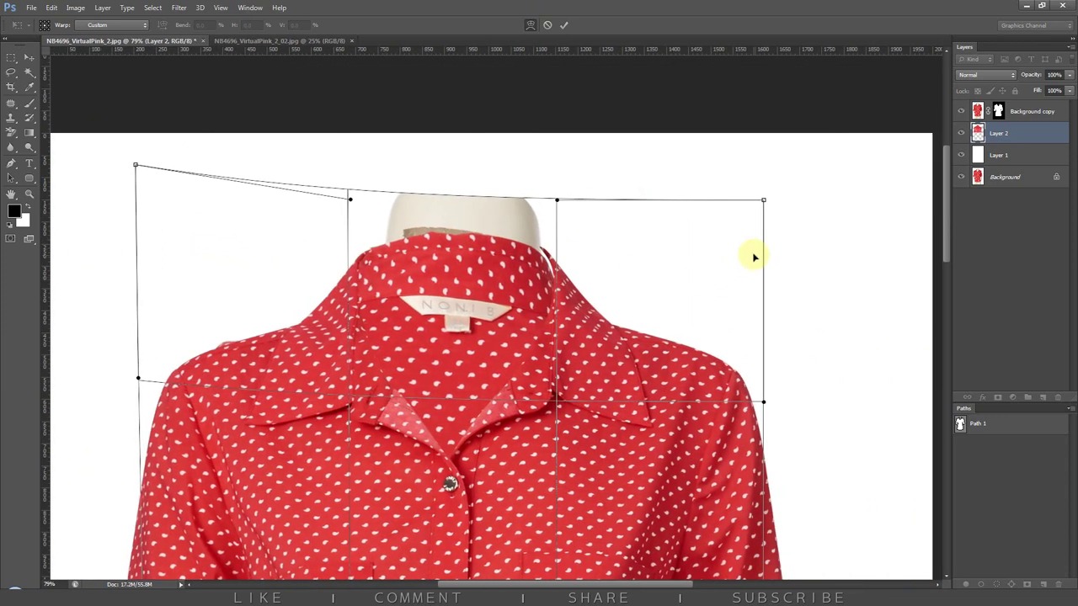
drag(751, 243, 764, 238)
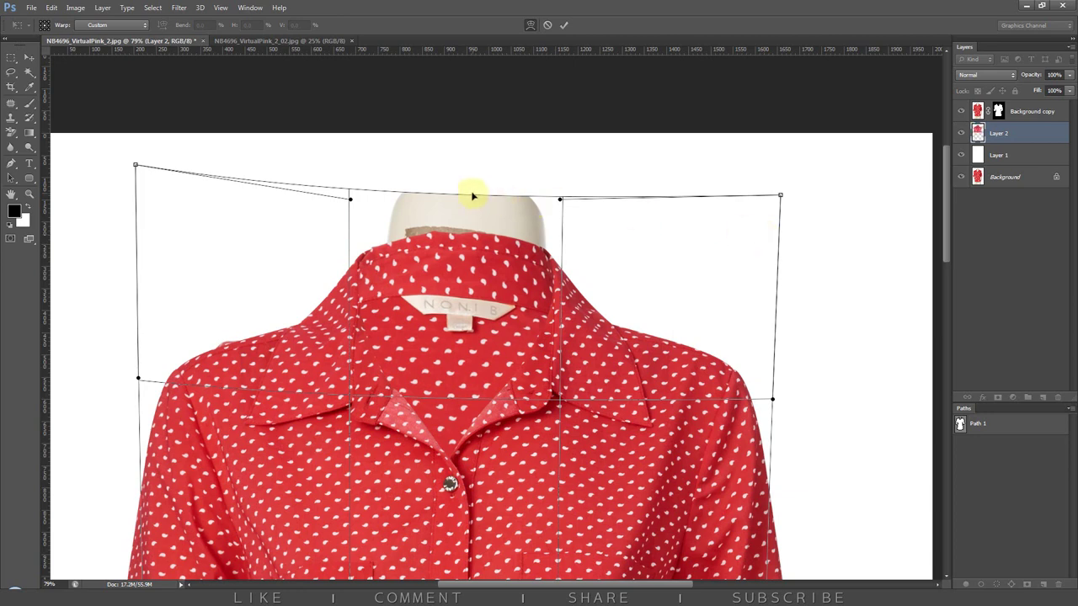
drag(483, 202, 483, 207)
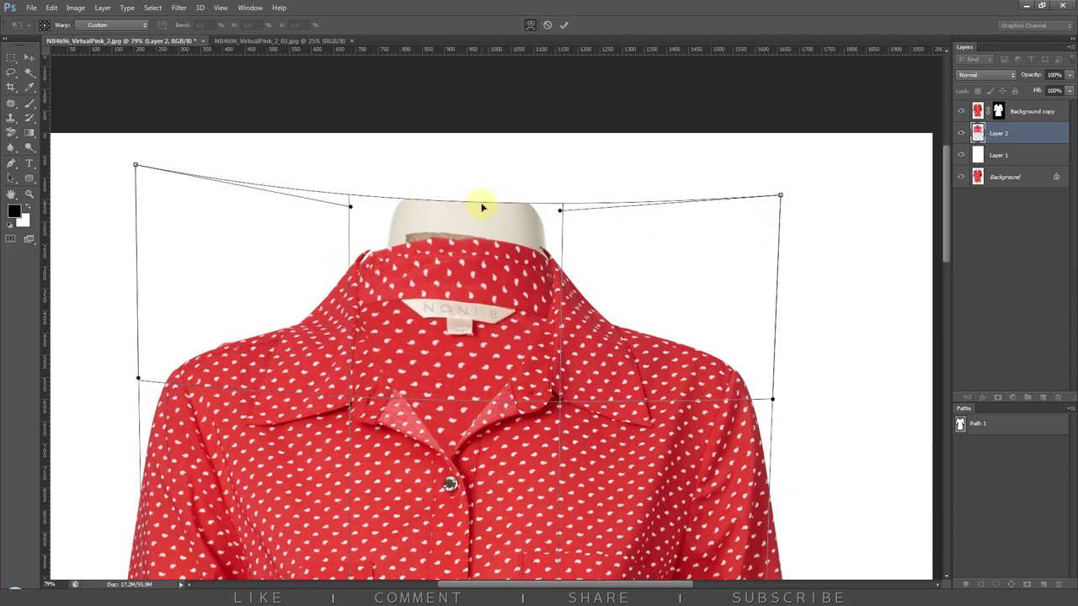
mouse_move(361, 241)
mouse_down()
mouse_move(494, 237)
mouse_move(482, 220)
mouse_up()
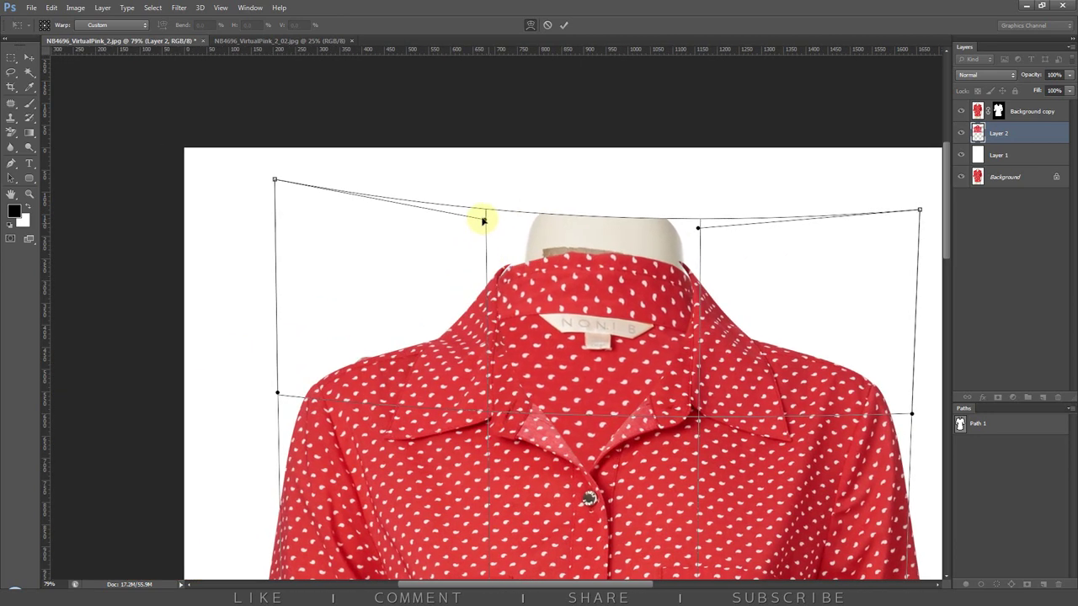
drag(700, 230, 706, 230)
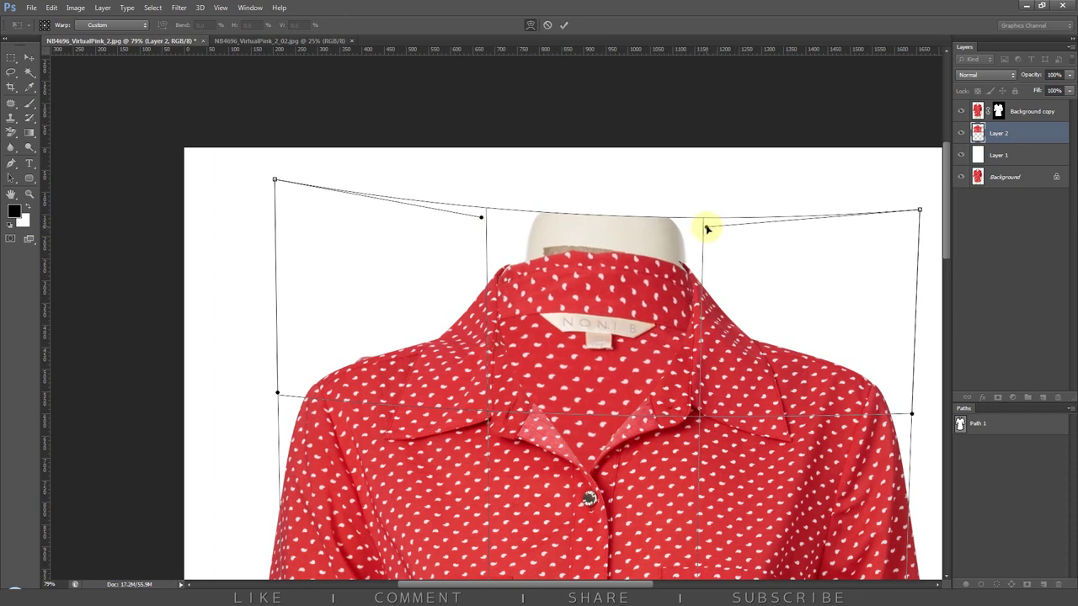
- Commit the collar warp and apply the Background copy layer mask
key(Return)
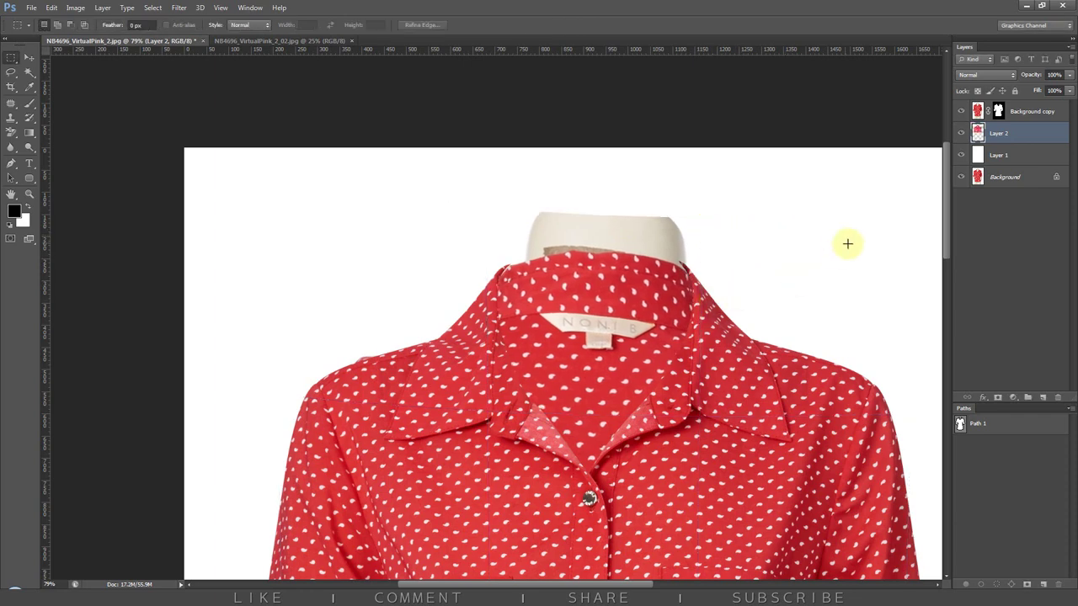
right_click(999, 111)
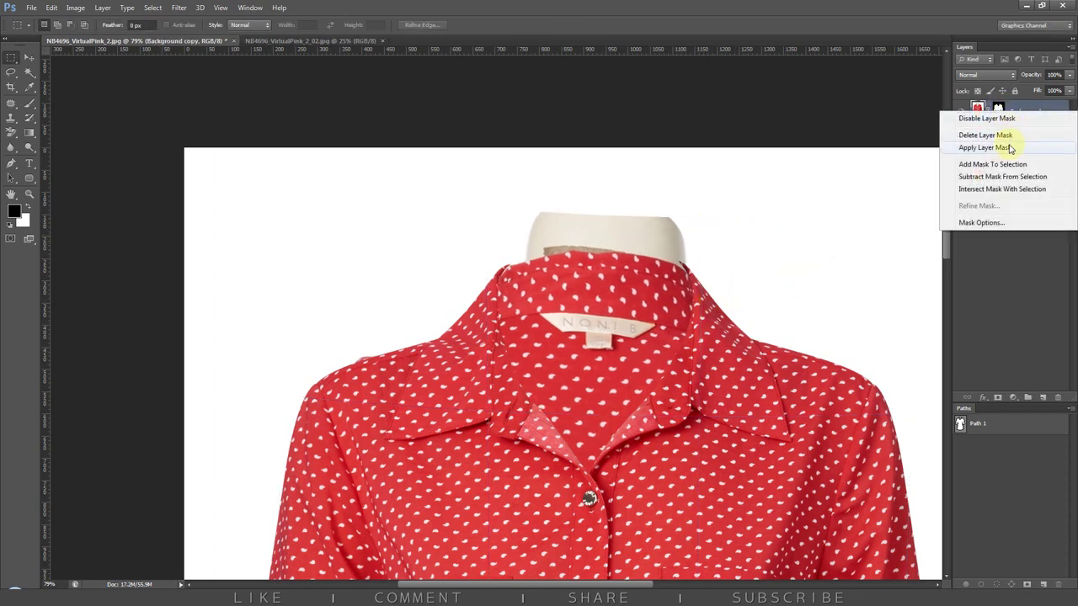
click(1008, 148)
- Rotate Layer 2's collar piece about -1.1° and commit the transform
click(1010, 134)
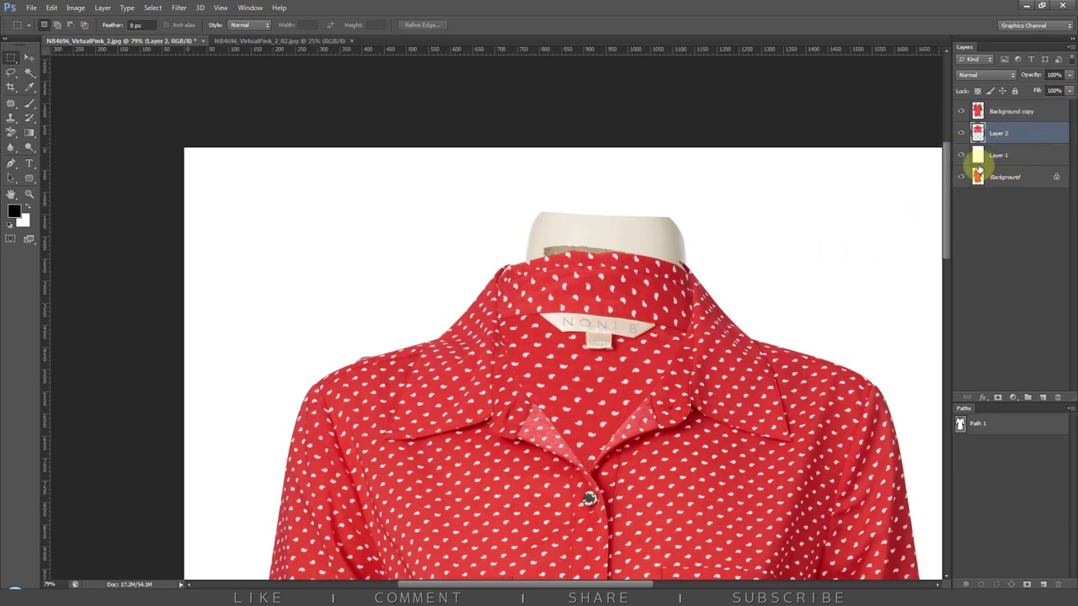
key(ctrl+t)
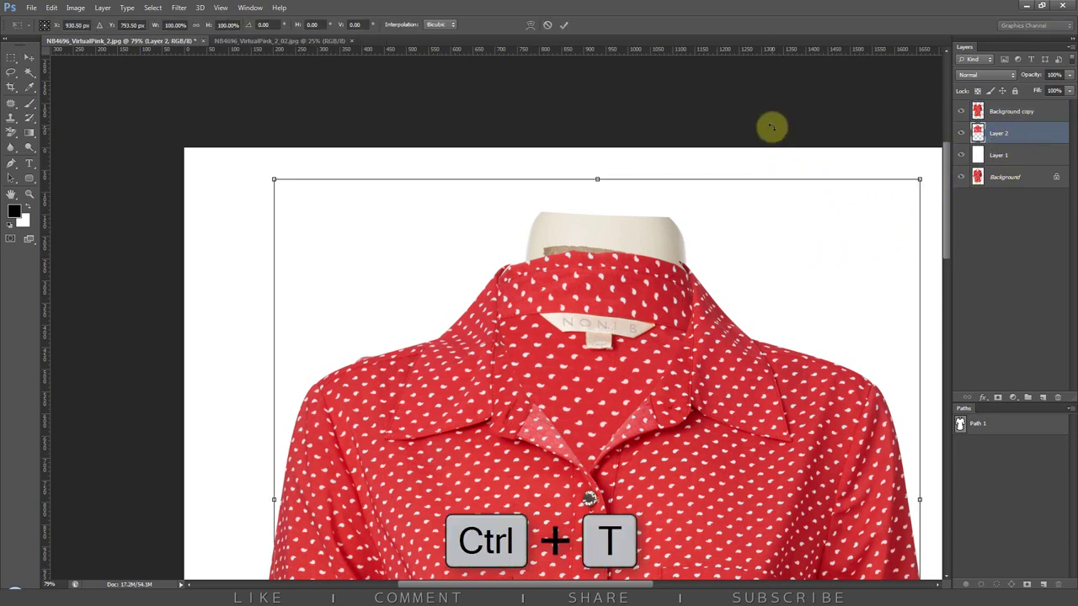
drag(771, 128, 767, 121)
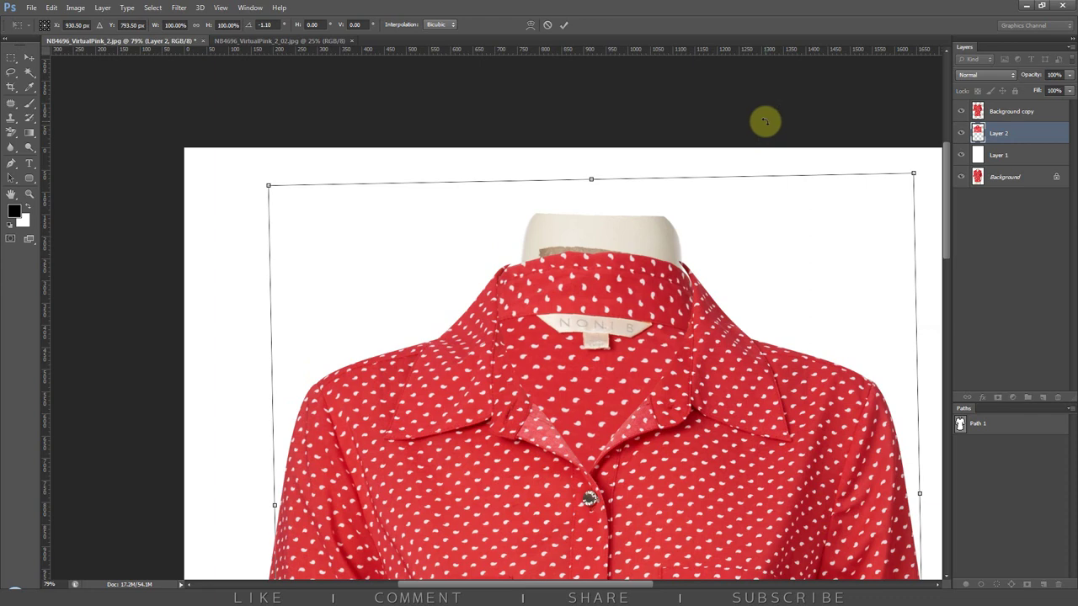
key(Return)
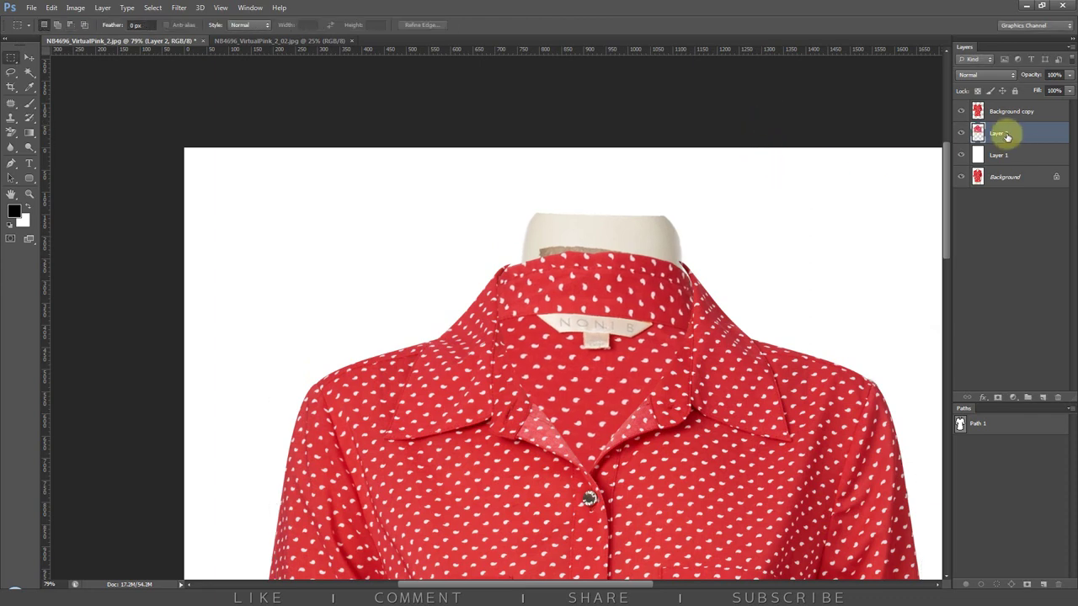
- Open Liquify with Background copy as the backdrop and zoom in on the collar
key(ctrl+shift+x)
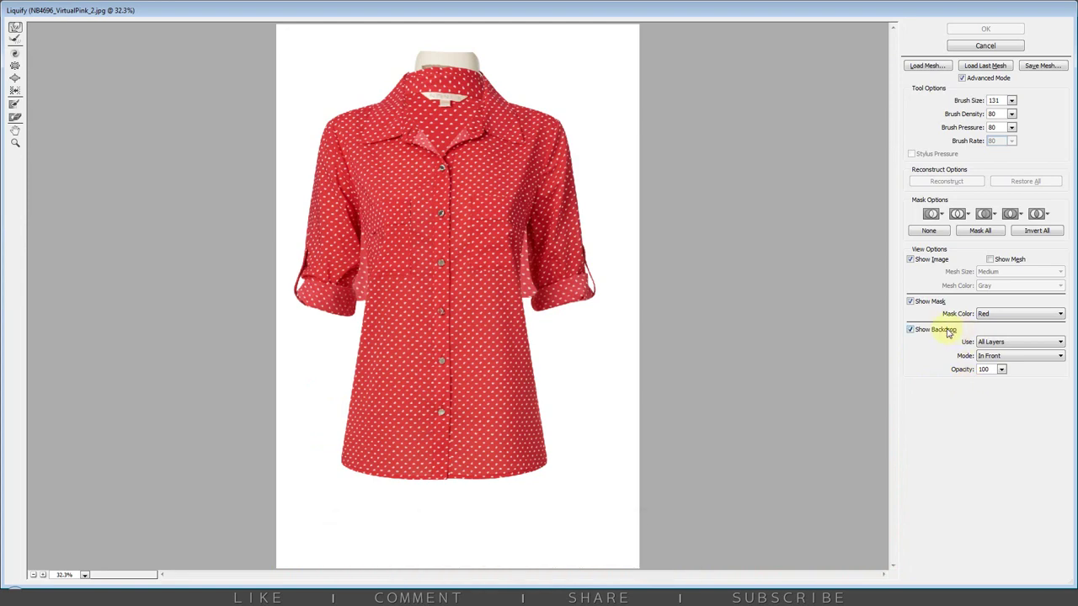
click(1009, 343)
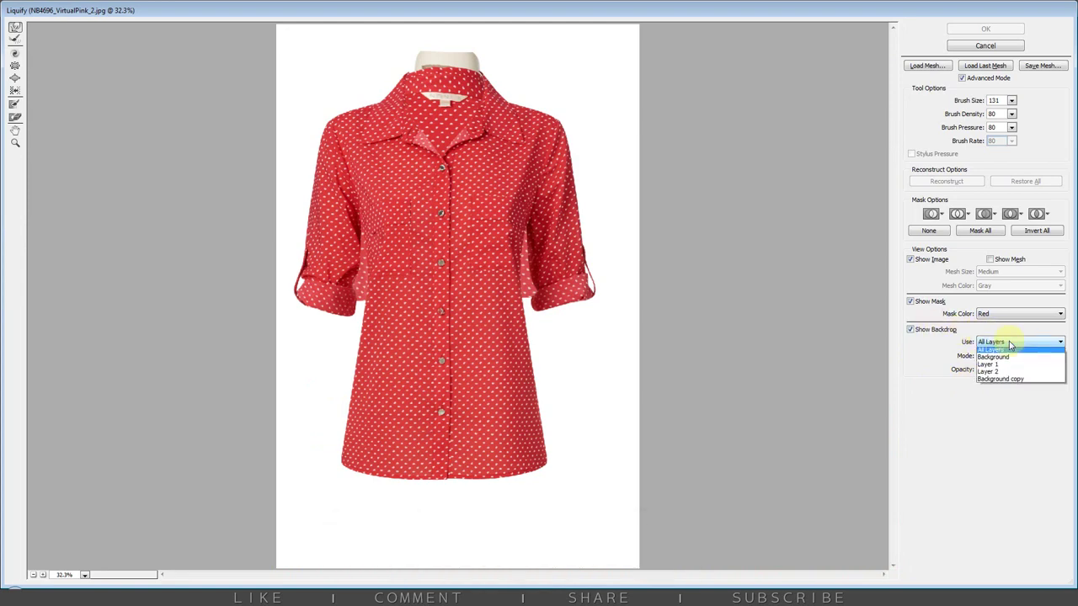
click(1000, 382)
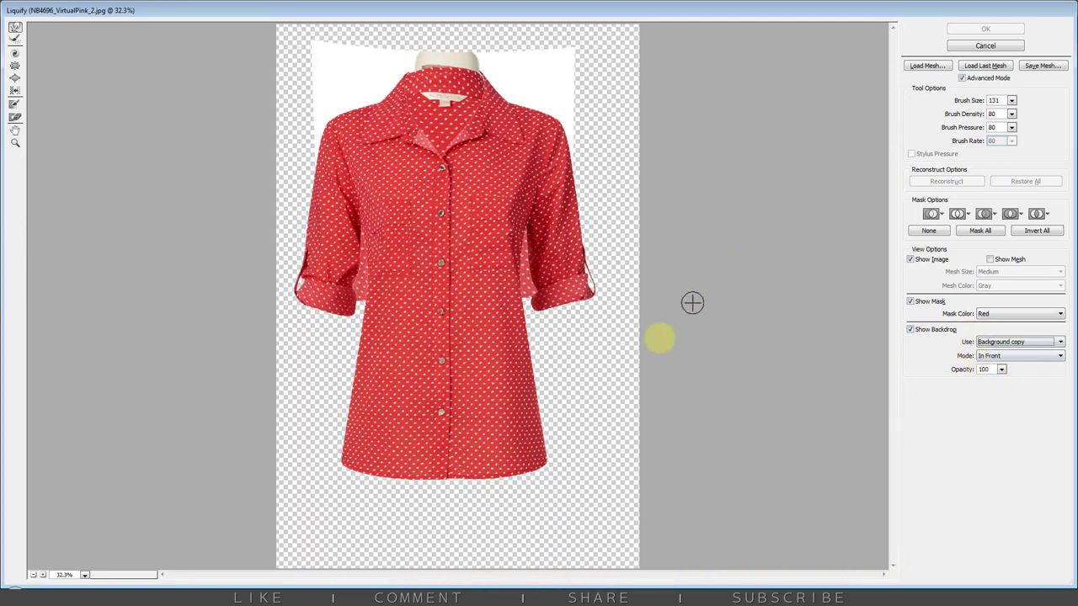
click(588, 359)
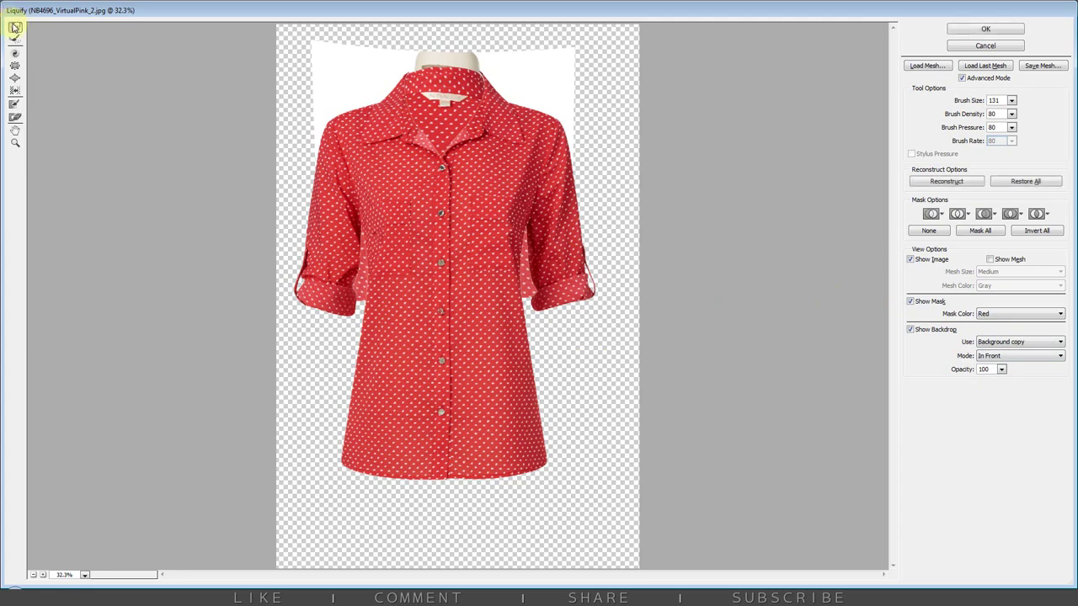
key(ctrl+plus)
key(ctrl+plus)
mouse_move(421, 91)
mouse_down()
mouse_move(409, 181)
mouse_move(426, 198)
mouse_up()
- Forward-warp the collar edge smooth, resizing the brush as needed, and apply the Liquify
key(bracketright)
key(bracketright)
key(bracketright)
key(bracketright)
key(bracketright)
key(bracketright)
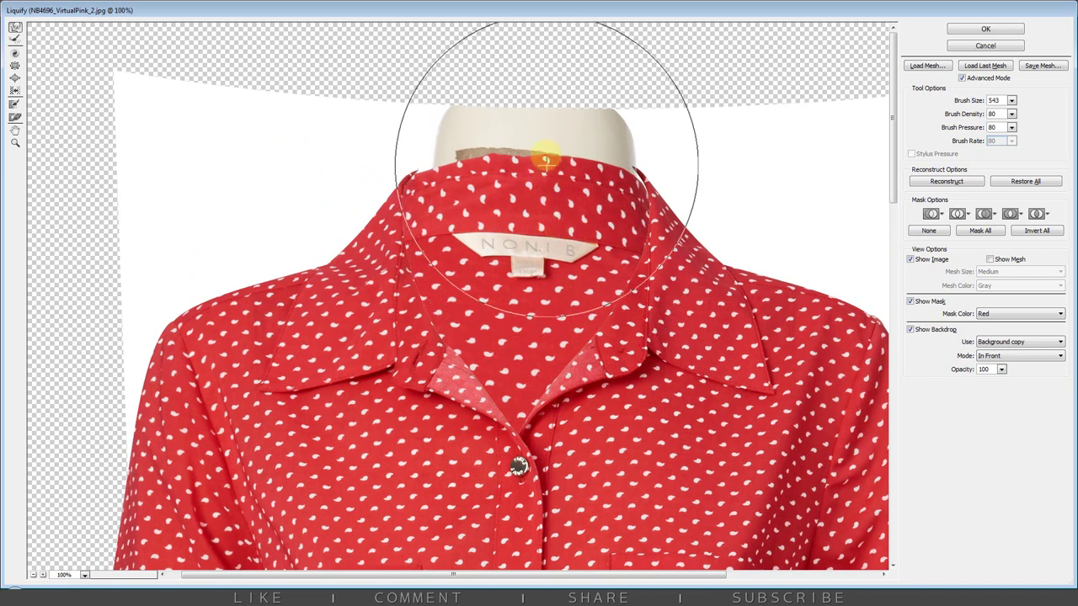
key(bracketright)
key(bracketright)
key(bracketright)
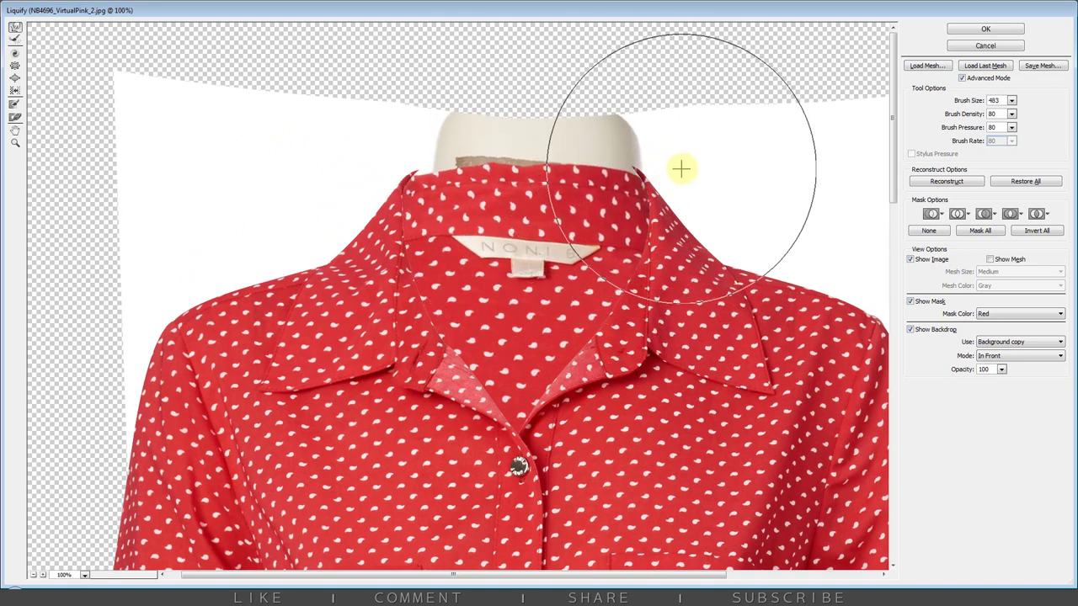
key(bracketleft)
key(bracketleft)
key(bracketleft)
key(bracketleft)
key(bracketleft)
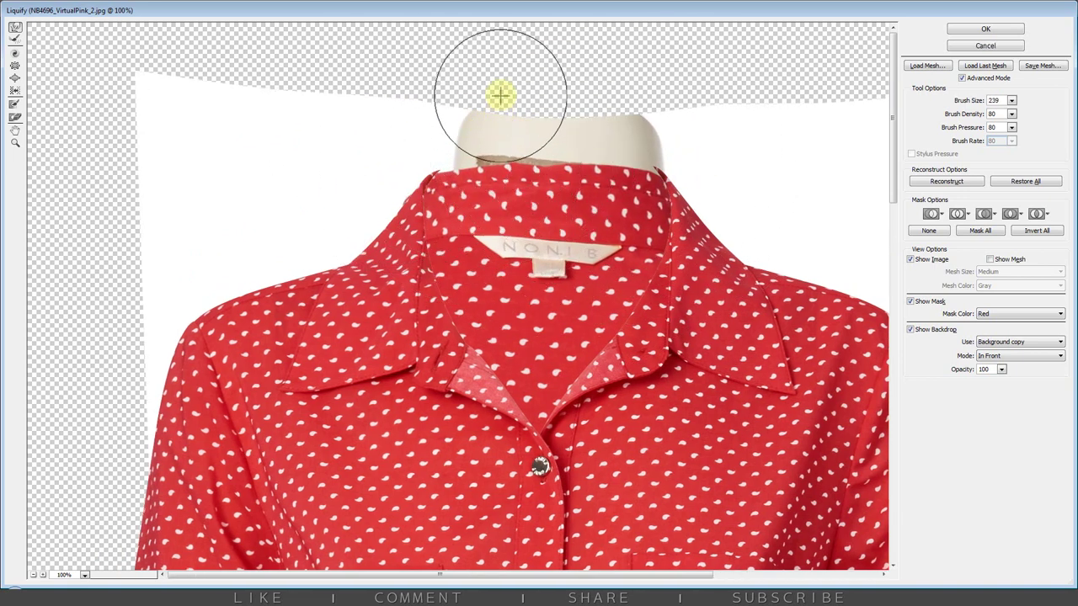
key(bracketright)
key(bracketright)
key(bracketright)
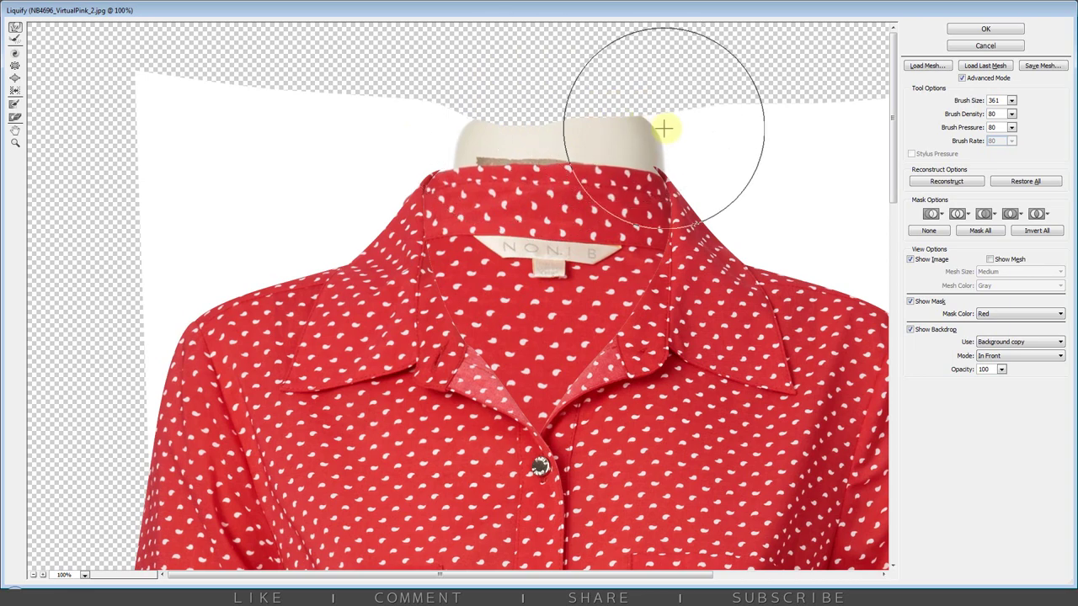
key(bracketleft)
key(bracketleft)
key(bracketleft)
scroll(722, 211, down, 1)
mouse_move(450, 245)
mouse_down()
mouse_move(444, 196)
mouse_move(421, 173)
mouse_up()
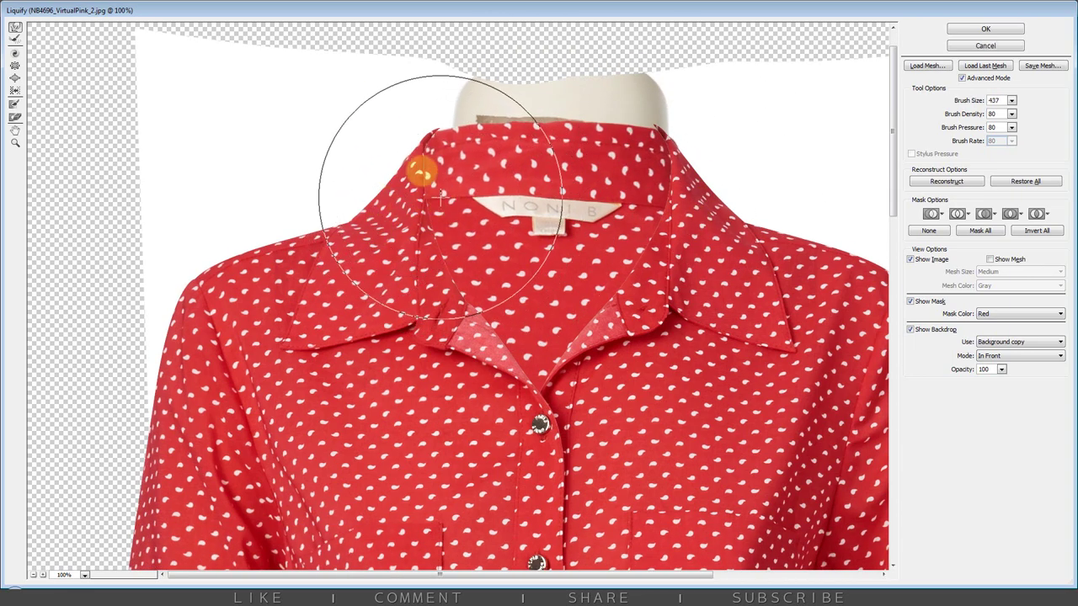
key(bracketright)
key(bracketright)
key(bracketright)
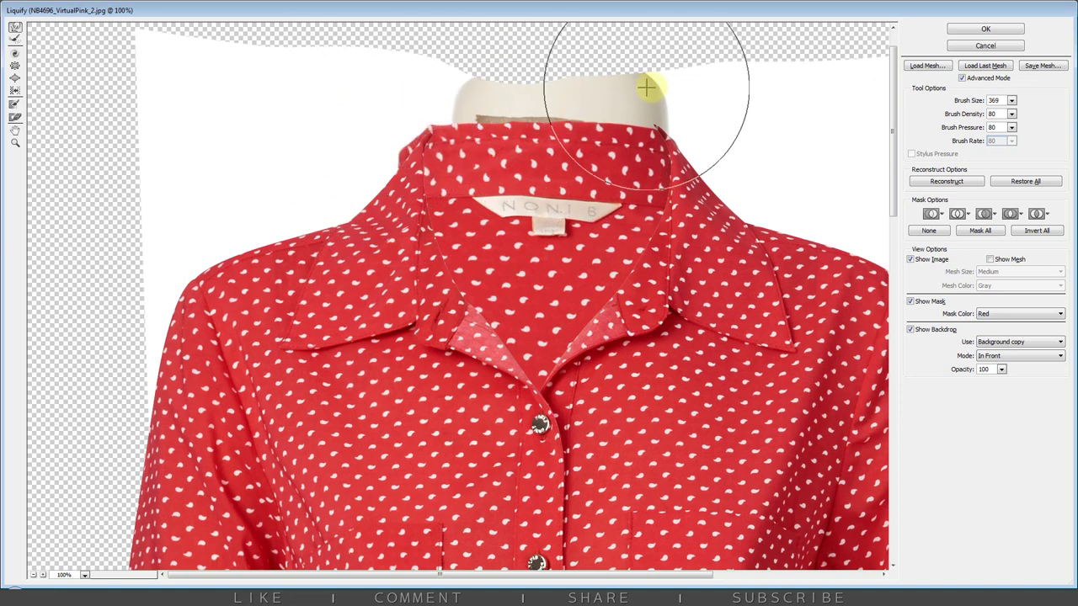
key(bracketleft)
key(bracketright)
key(bracketright)
scroll(632, 140, up, 1)
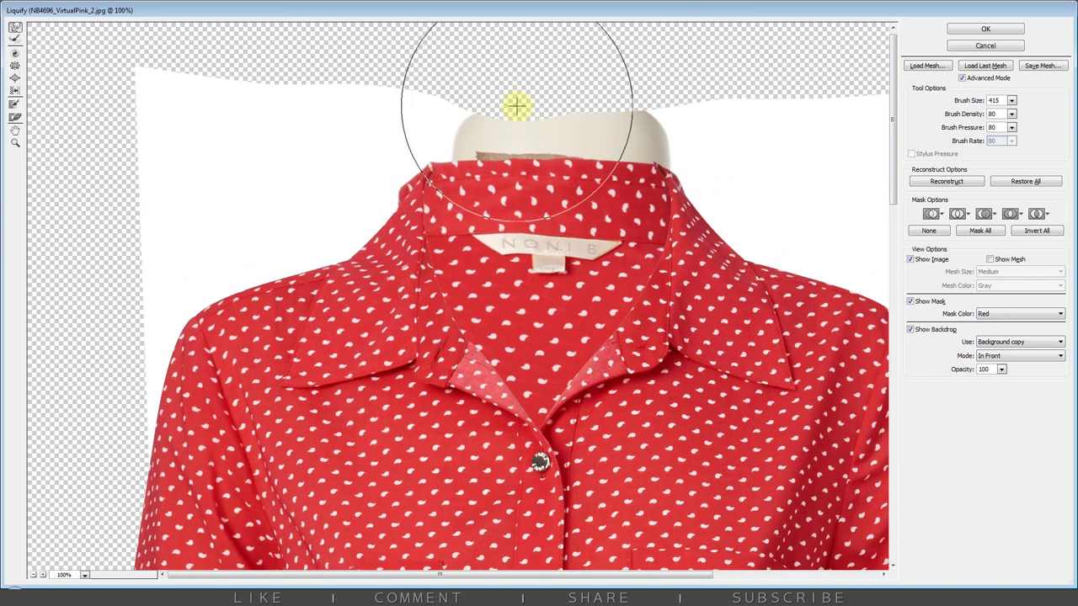
key(bracketright)
key(bracketleft)
key(bracketleft)
key(bracketleft)
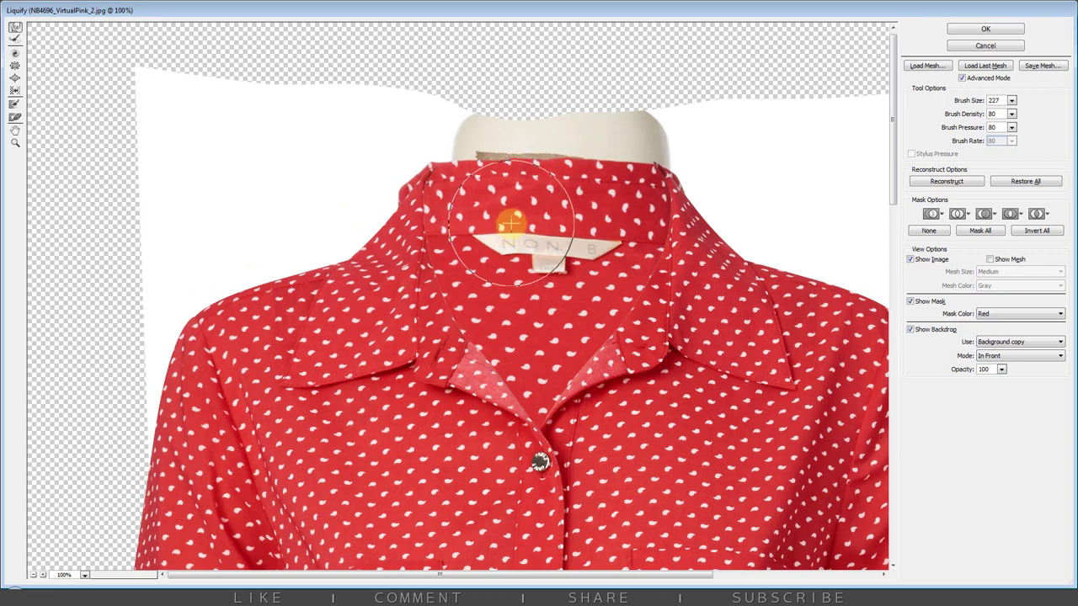
key(bracketright)
key(bracketright)
key(bracketright)
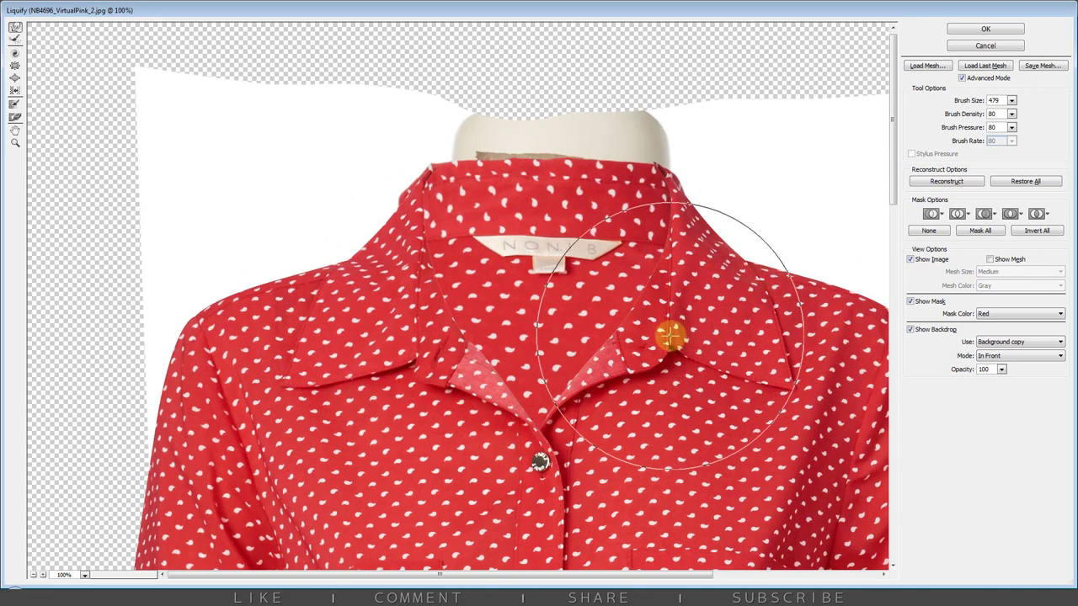
key(bracketleft)
key(bracketleft)
key(bracketleft)
key(bracketleft)
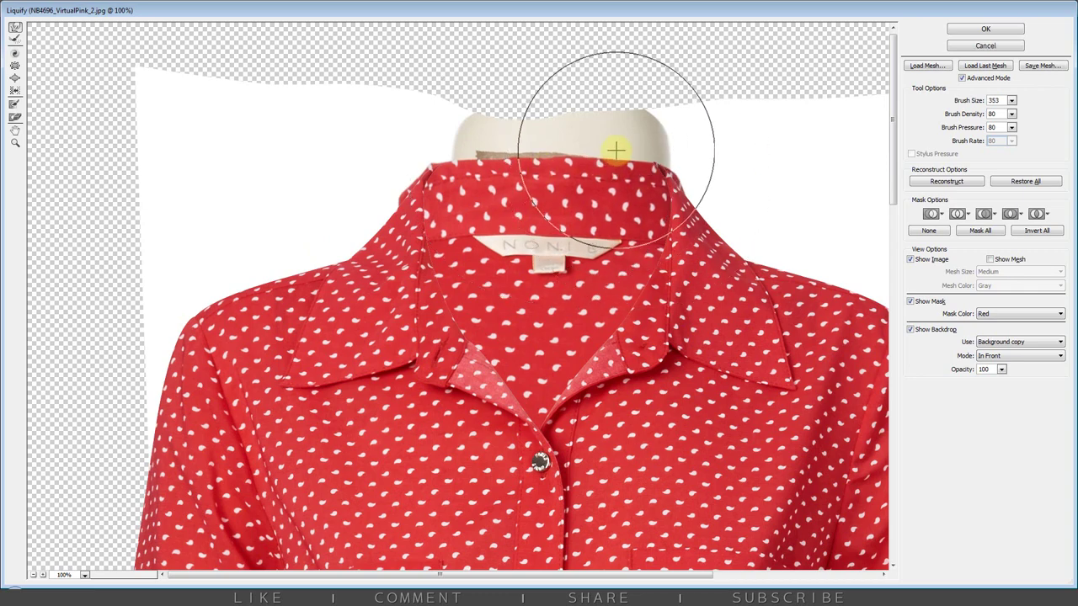
key(bracketleft)
key(Return)
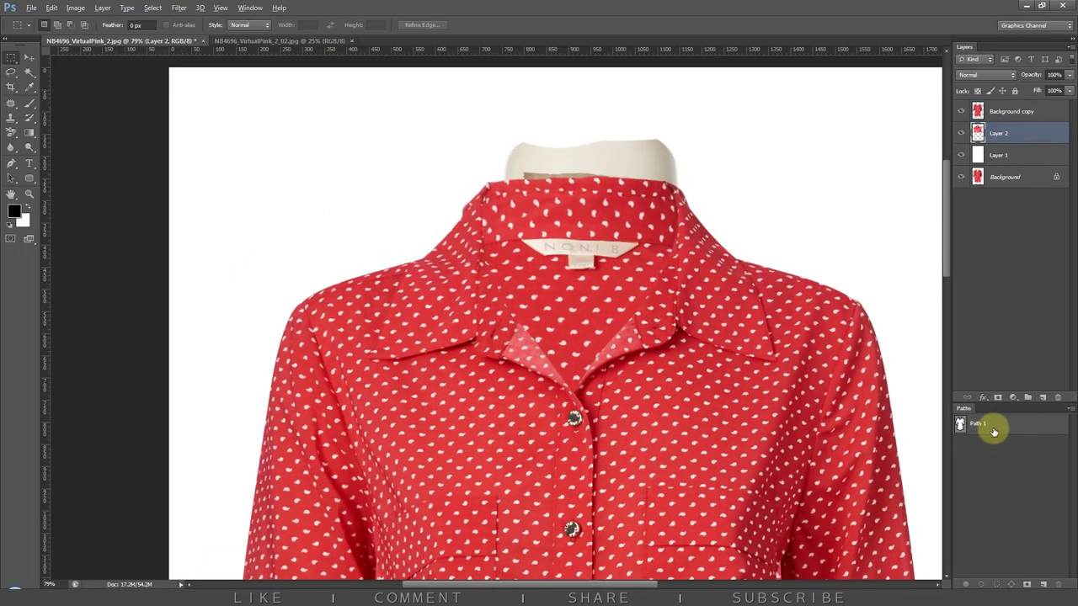
- Duplicate Path 1 as a backup copy
click(984, 424)
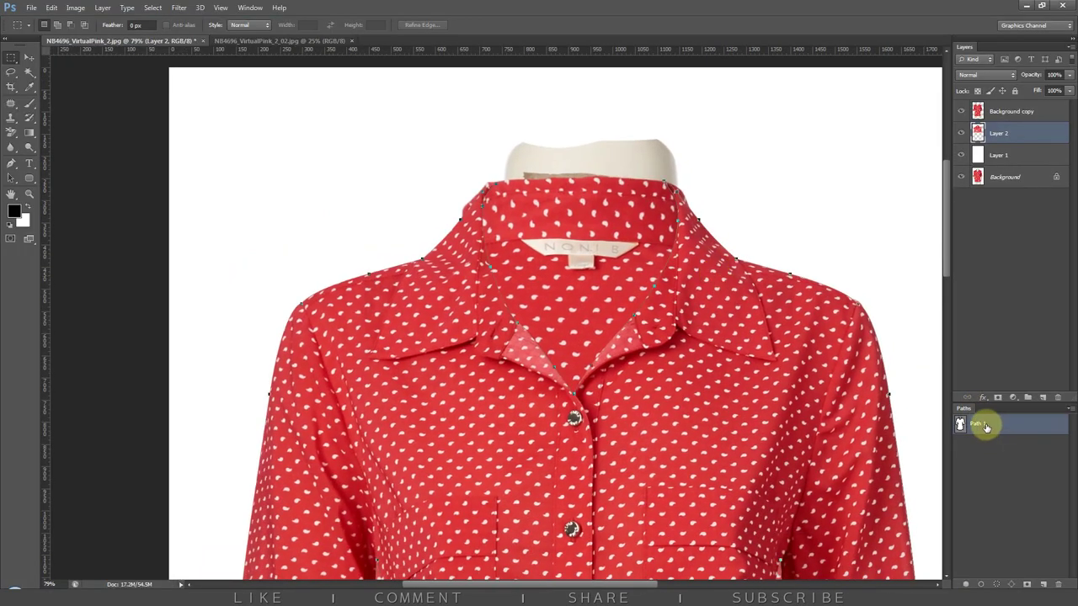
scroll(640, 196, up, 3)
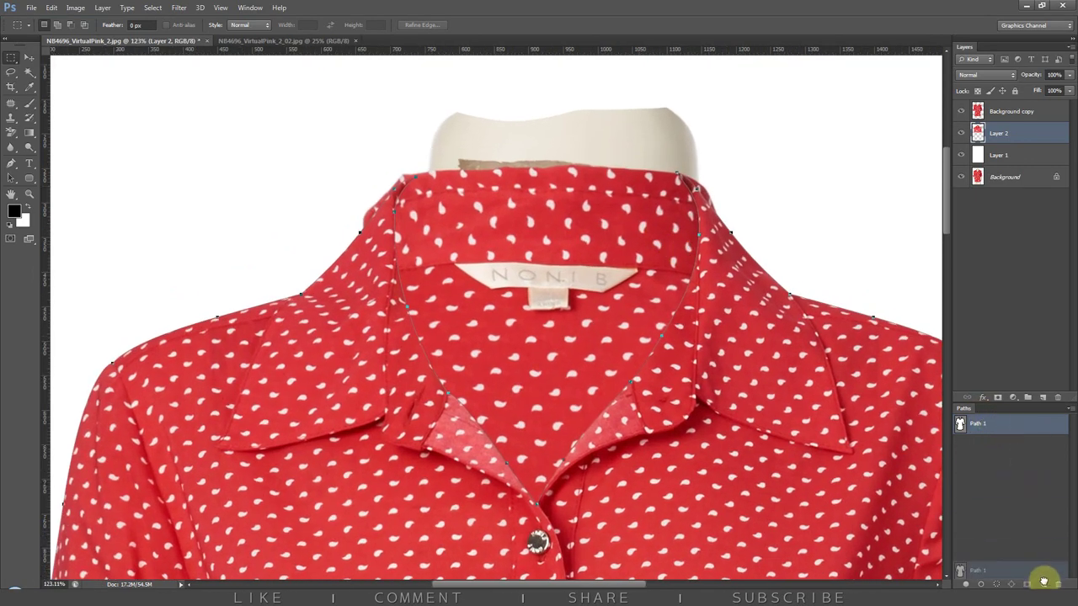
drag(977, 423, 1042, 583)
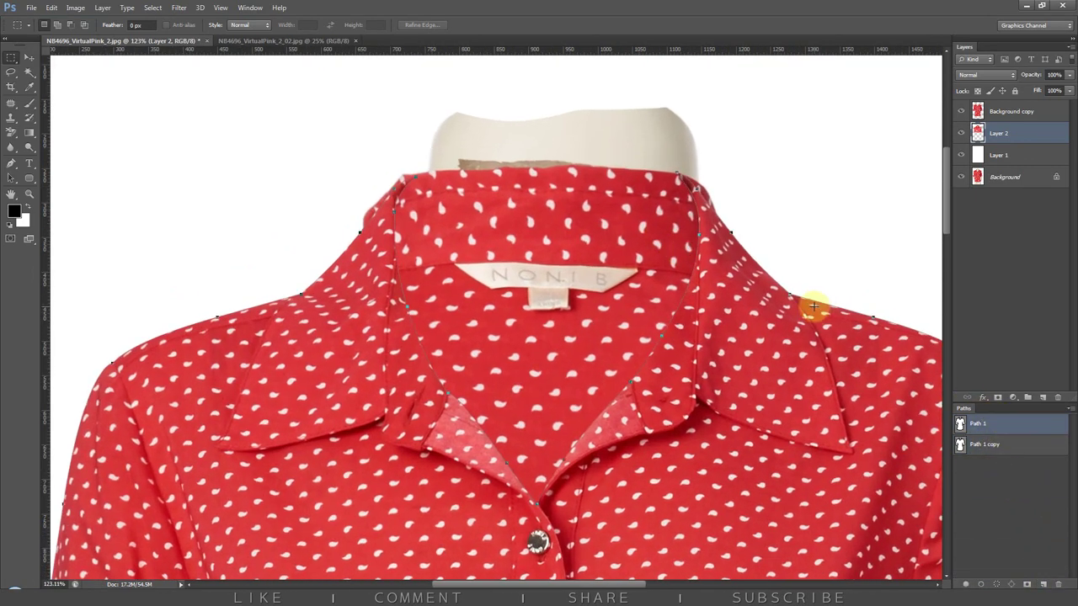
- With the Pen tool, curve Path 1 along the collar top and add anchors at the collar corners
key(p)
scroll(642, 141, up, 2)
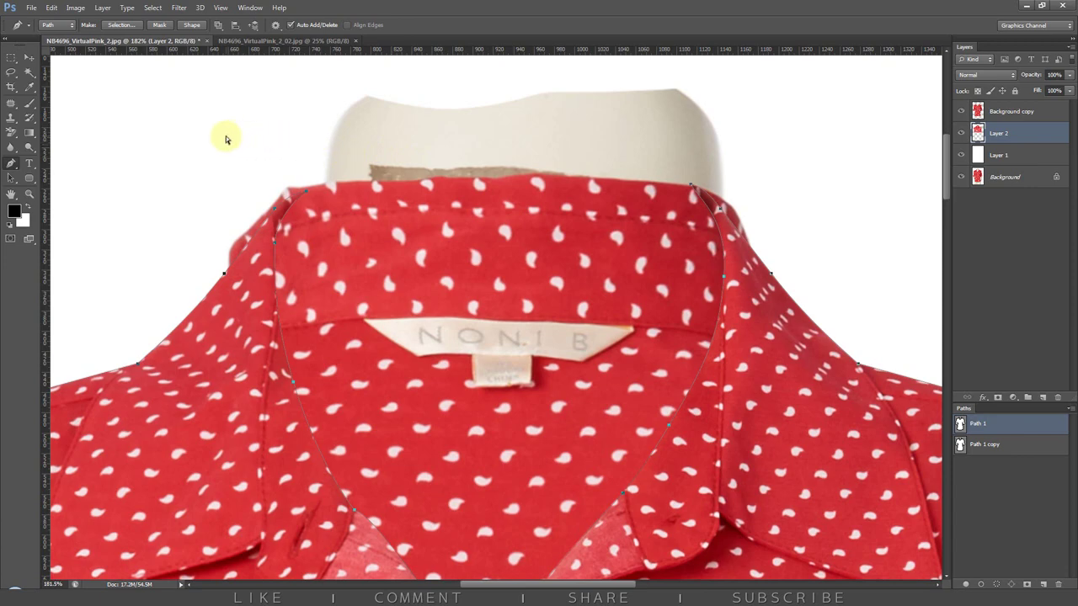
drag(236, 140, 778, 368)
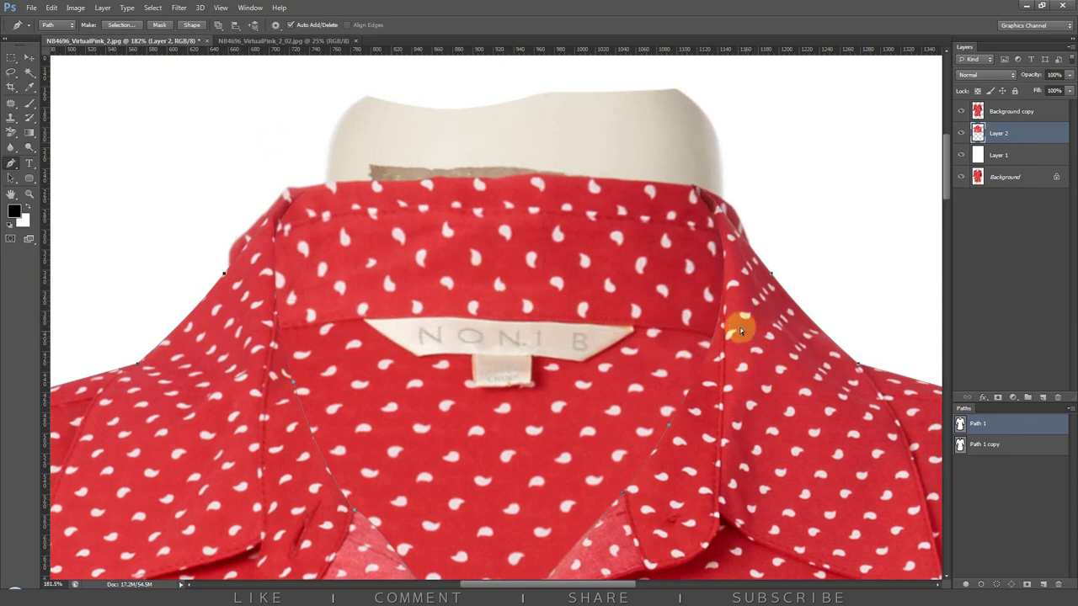
drag(741, 331, 492, 318)
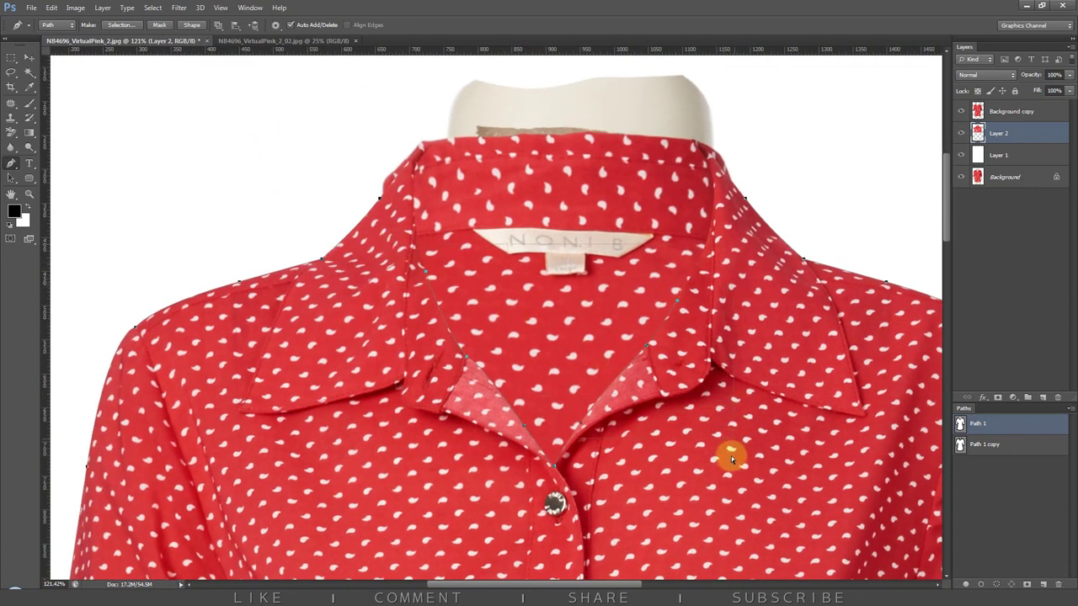
scroll(402, 211, up, 3)
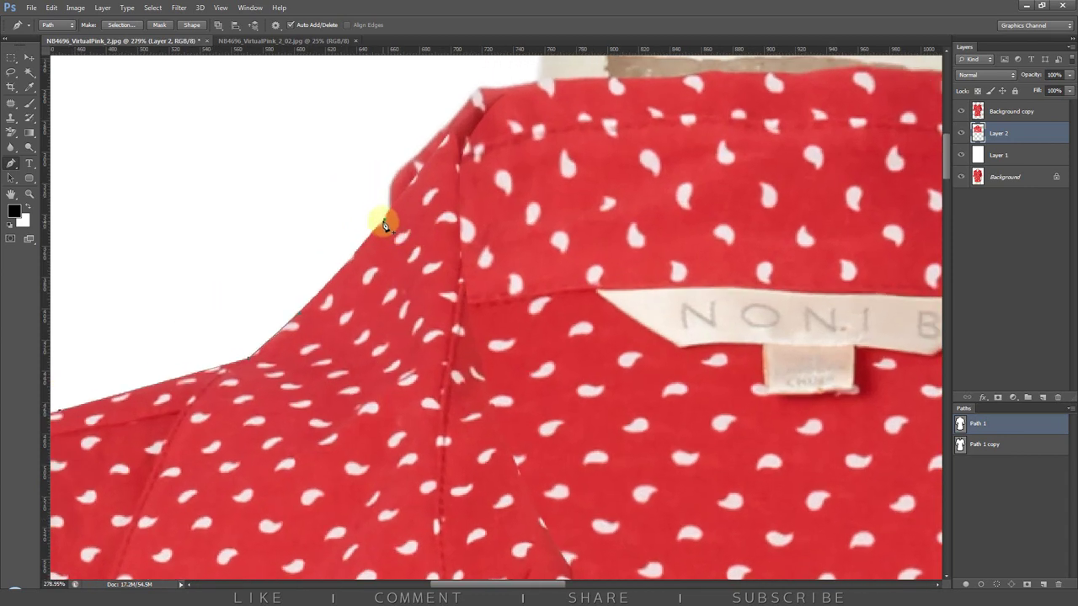
drag(437, 175, 421, 217)
scroll(405, 225, up, 2)
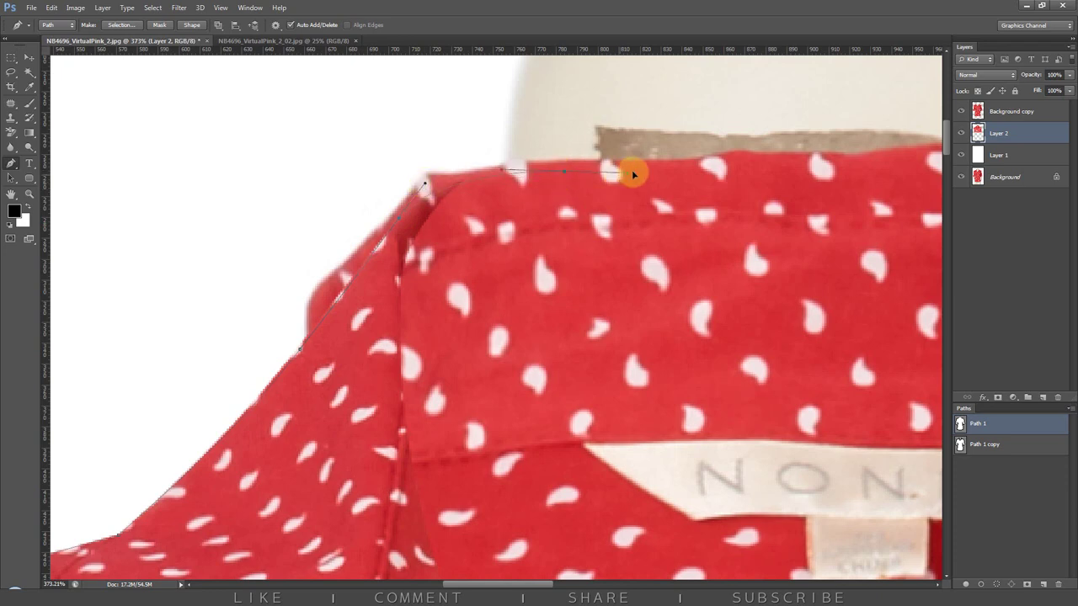
scroll(652, 168, down, 4)
scroll(570, 169, up, 2)
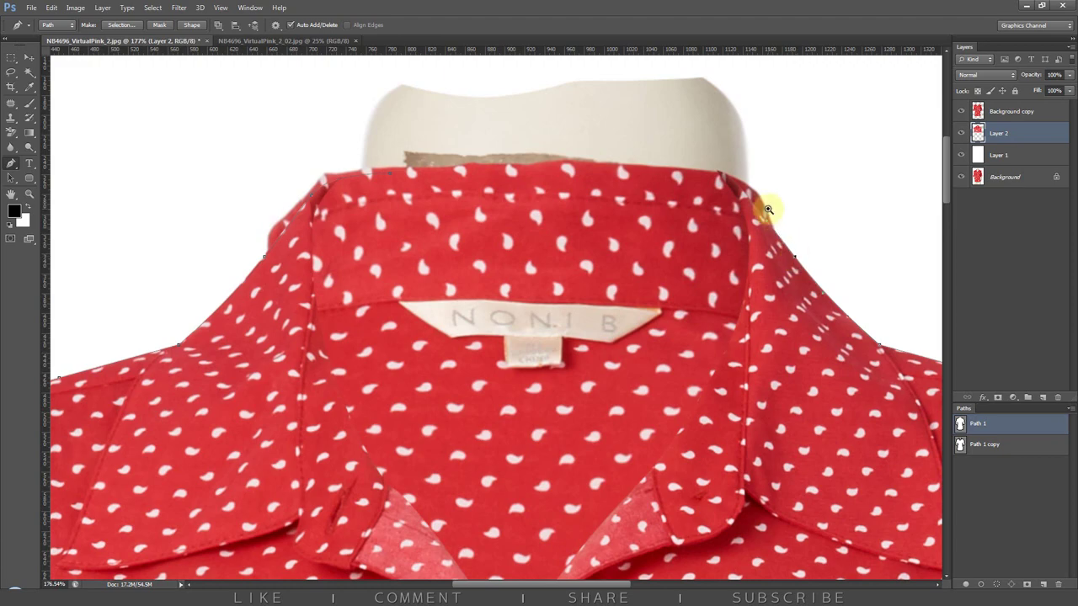
scroll(768, 208, up, 3)
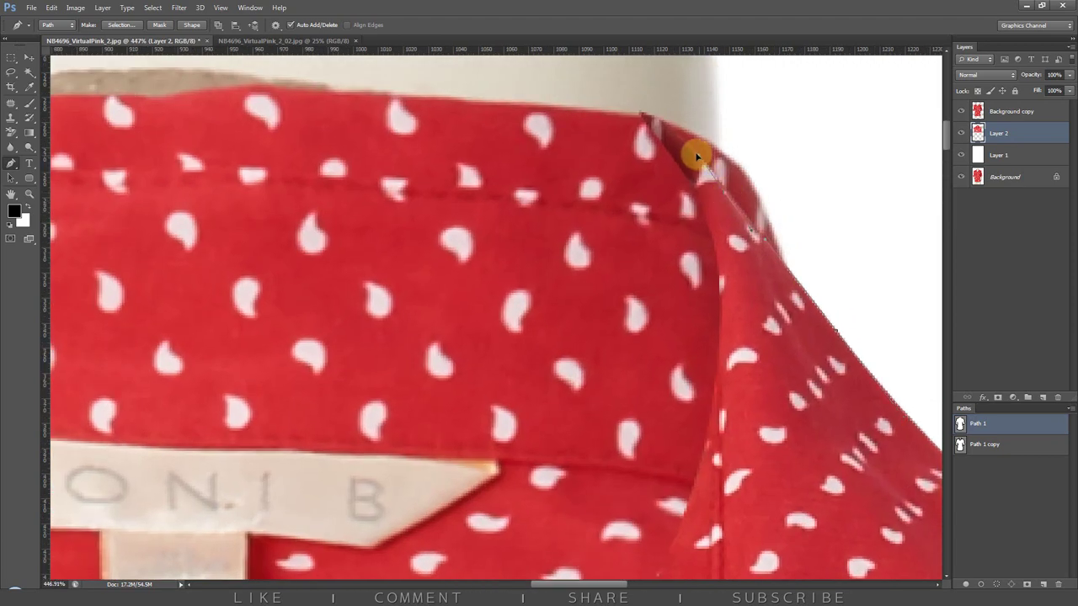
scroll(662, 144, left, 3)
scroll(662, 144, up, 1)
drag(617, 158, 571, 155)
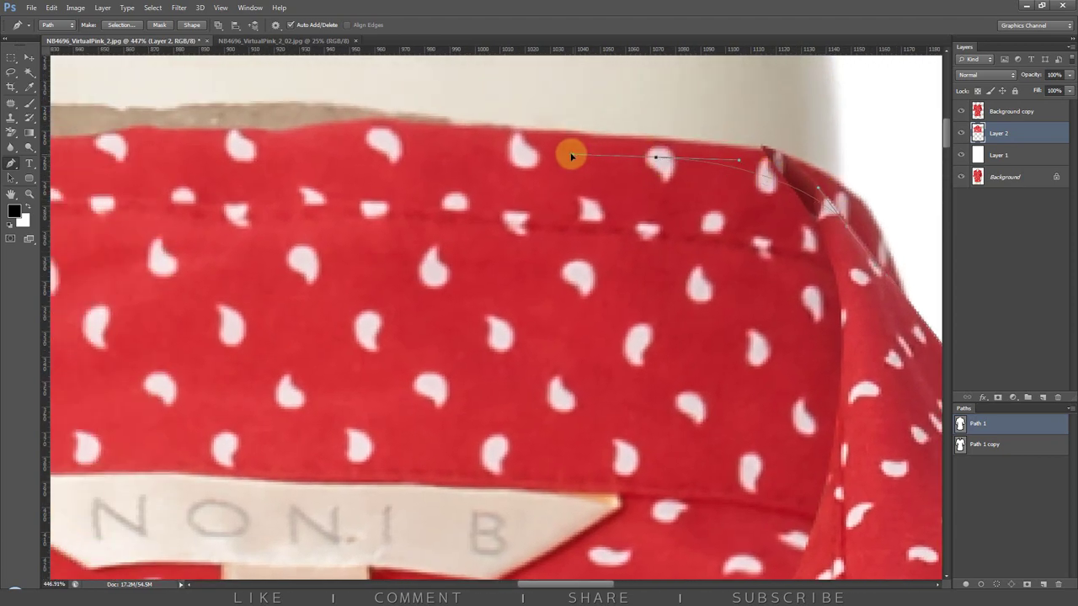
scroll(560, 153, down, 5)
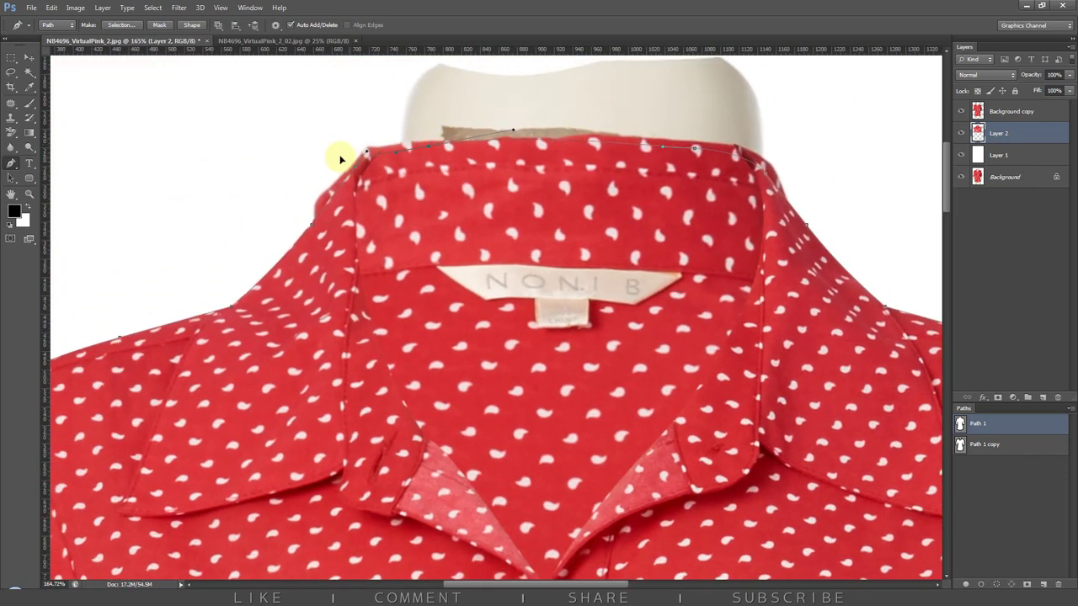
scroll(399, 147, up, 3)
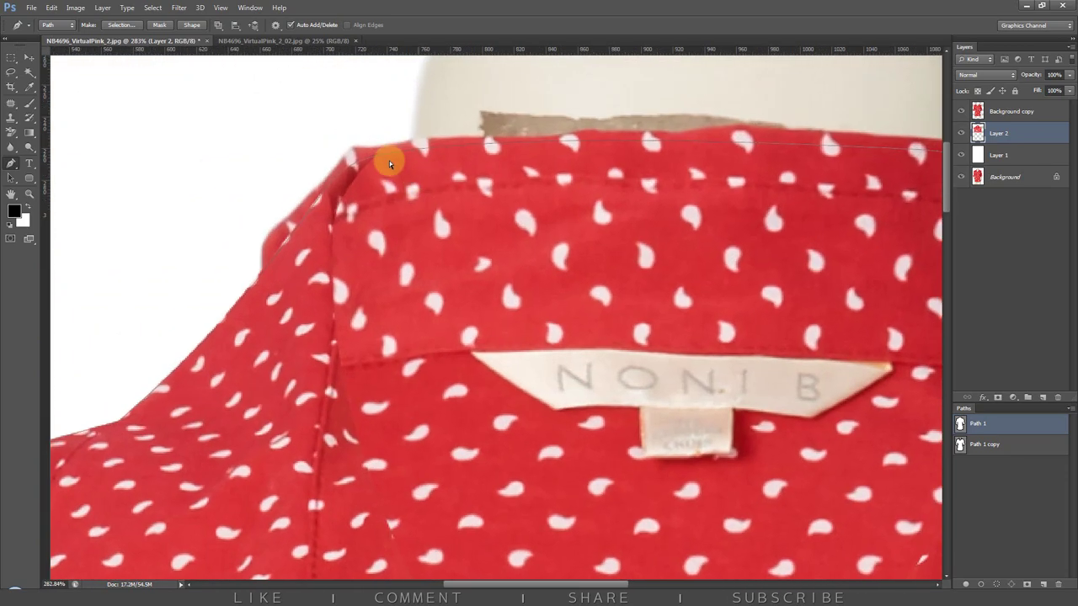
scroll(383, 165, up, 2)
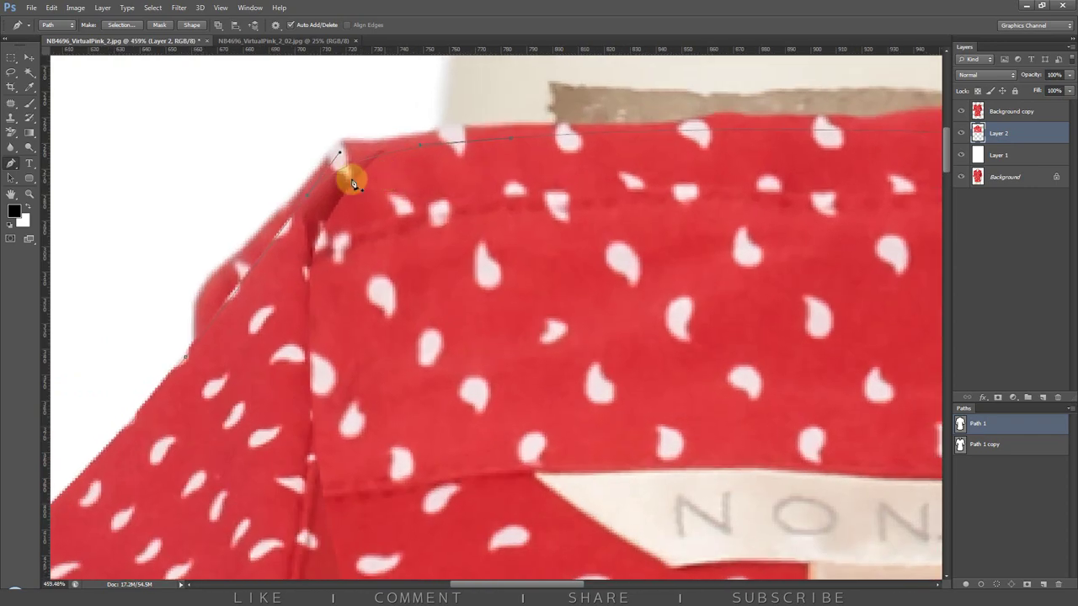
click(299, 214)
key(ctrl+0)
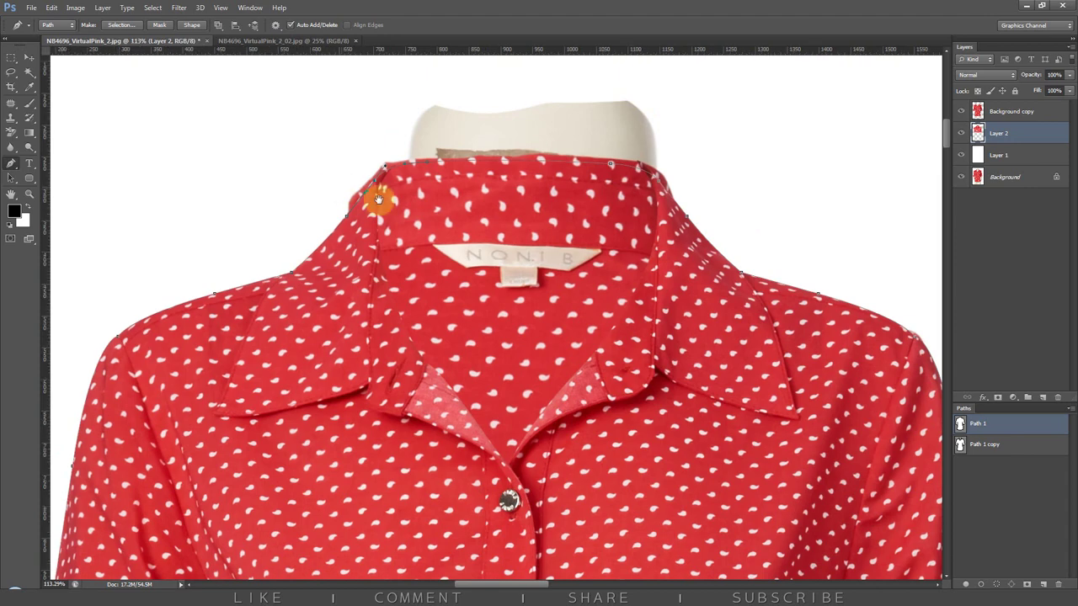
scroll(651, 175, up, 3)
scroll(651, 174, down, 1)
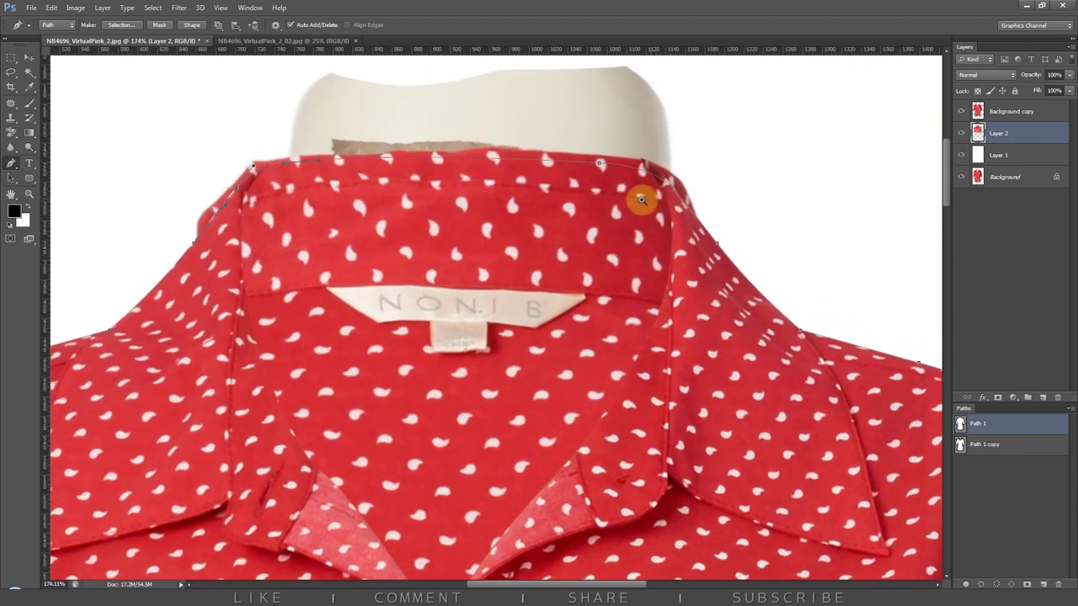
- Load Path 1 as a selection, invert it, and delete the mannequin neck from Layer 2
scroll(644, 197, down, 1)
scroll(654, 340, down, 1)
ctrl+click(960, 423)
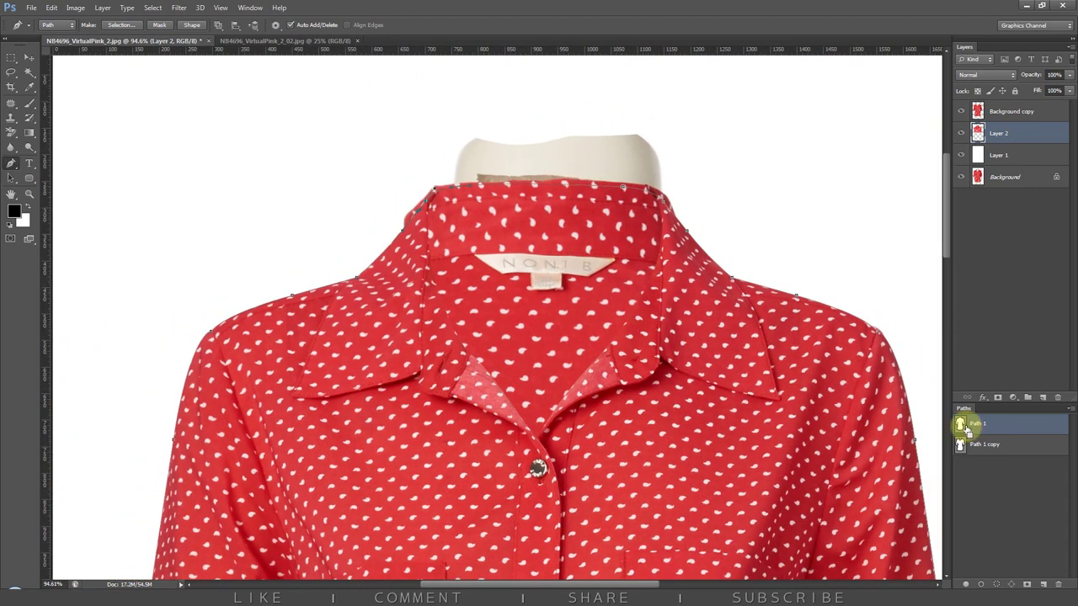
scroll(653, 226, down, 1)
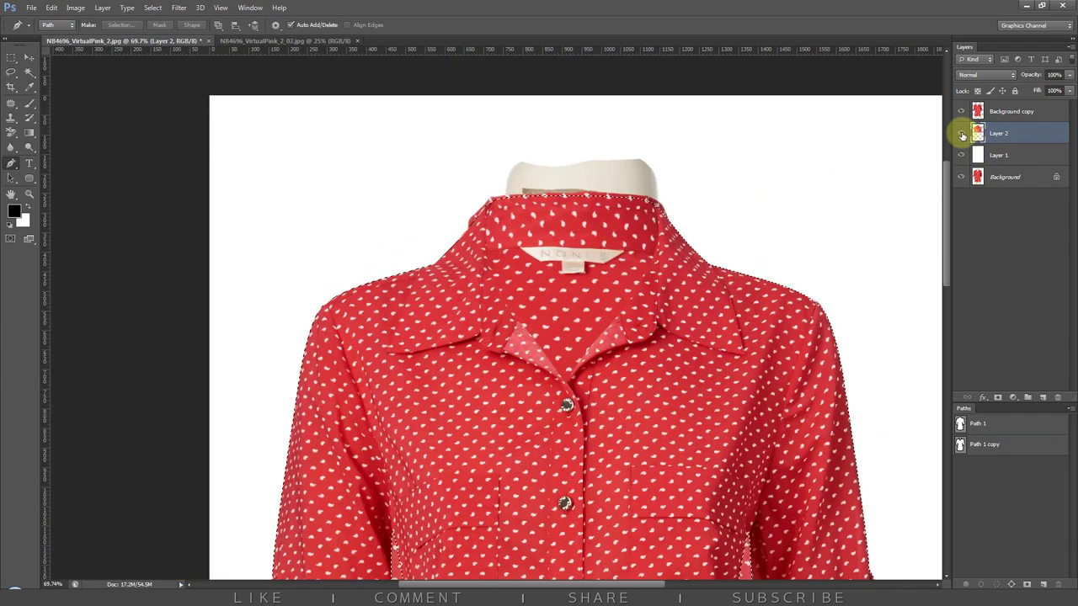
click(961, 133)
key(ctrl+shift+i)
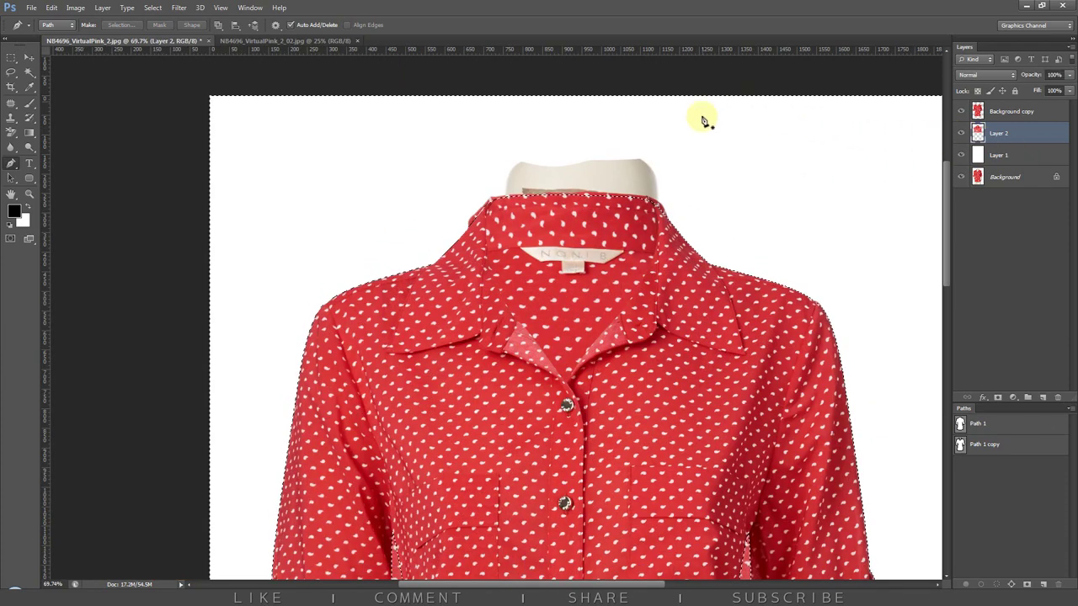
key(Delete)
scroll(655, 211, up, 5)
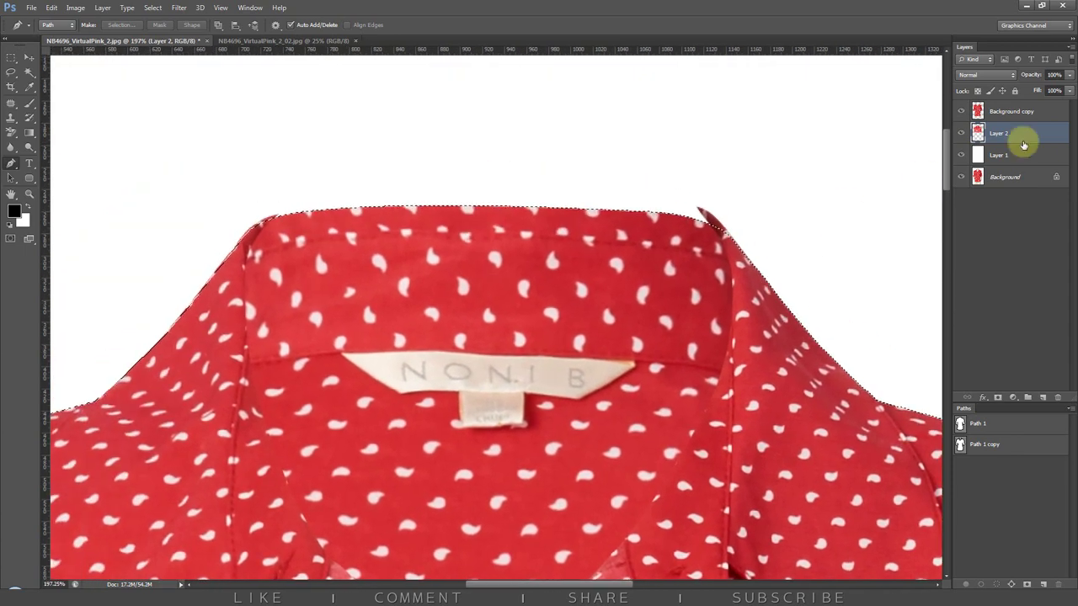
click(1036, 111)
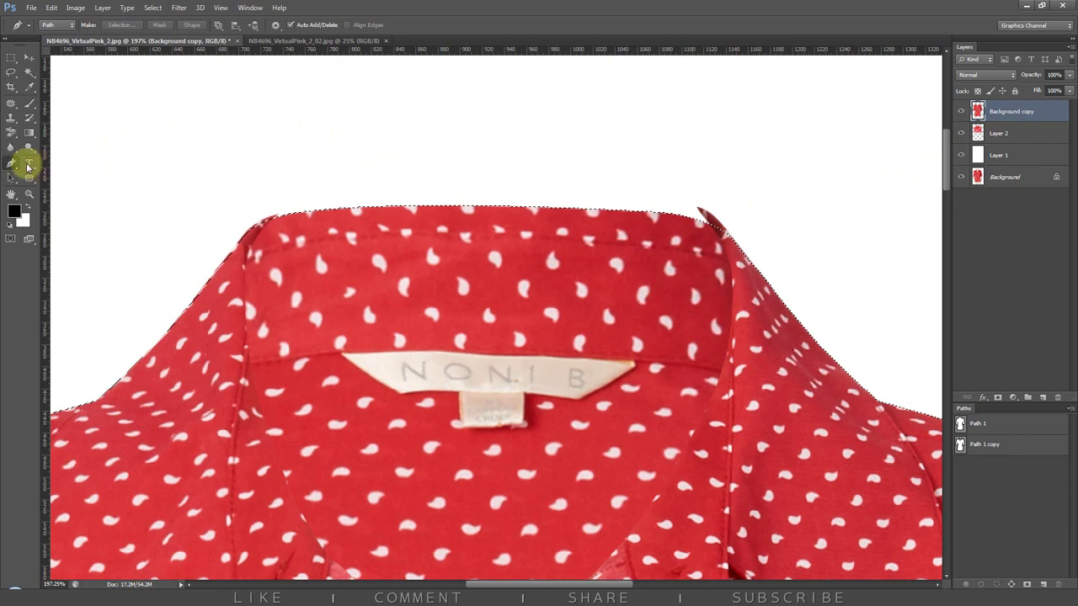
- Erase stray pixels along both collar edges with the Eraser tool, then deselect
click(10, 150)
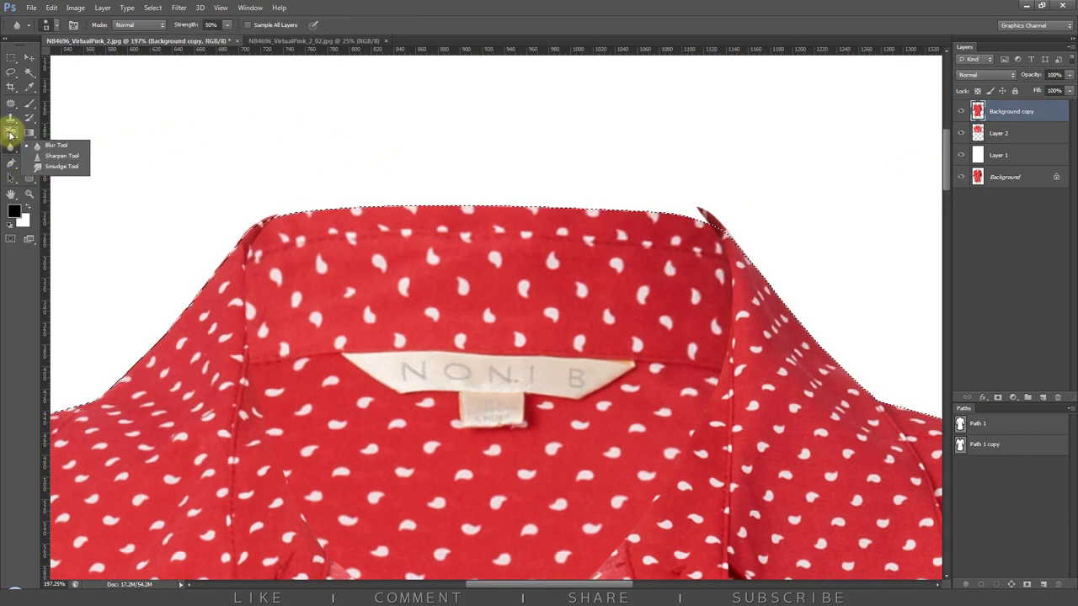
click(10, 133)
click(71, 133)
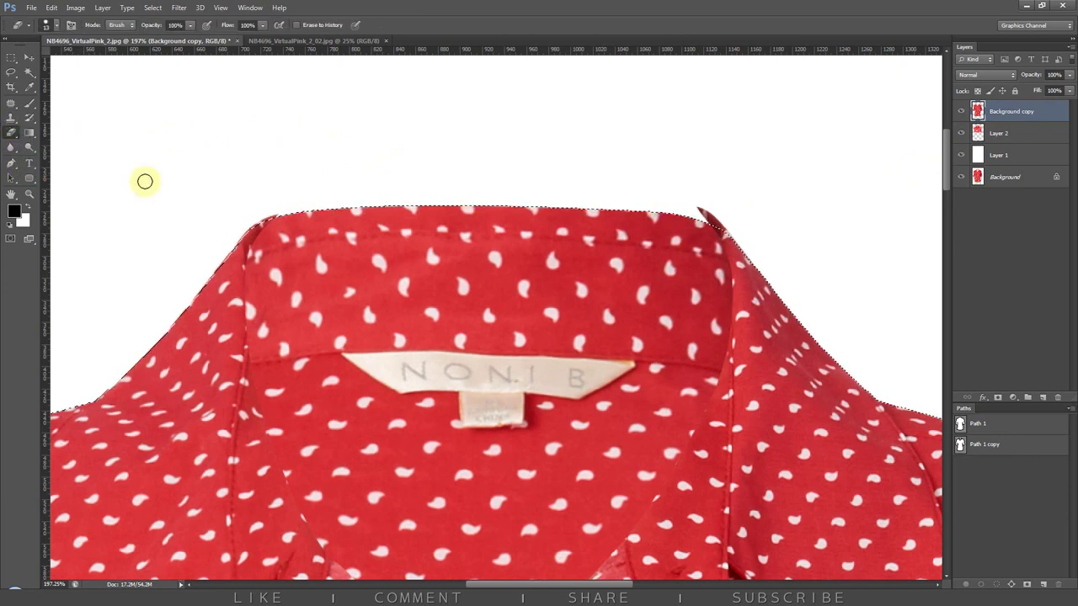
drag(218, 228, 446, 168)
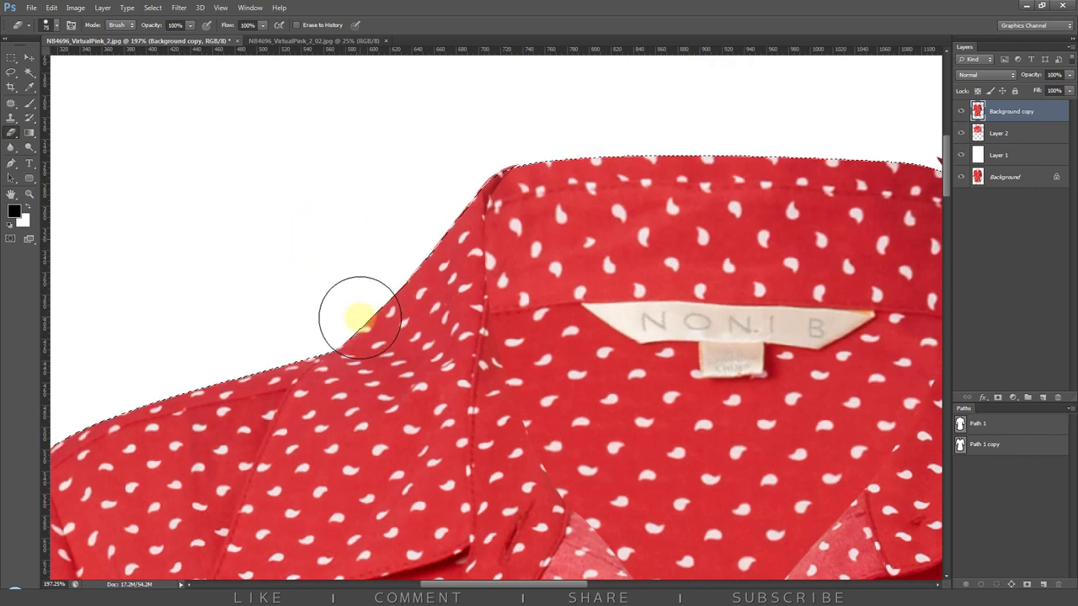
scroll(578, 197, right, 5)
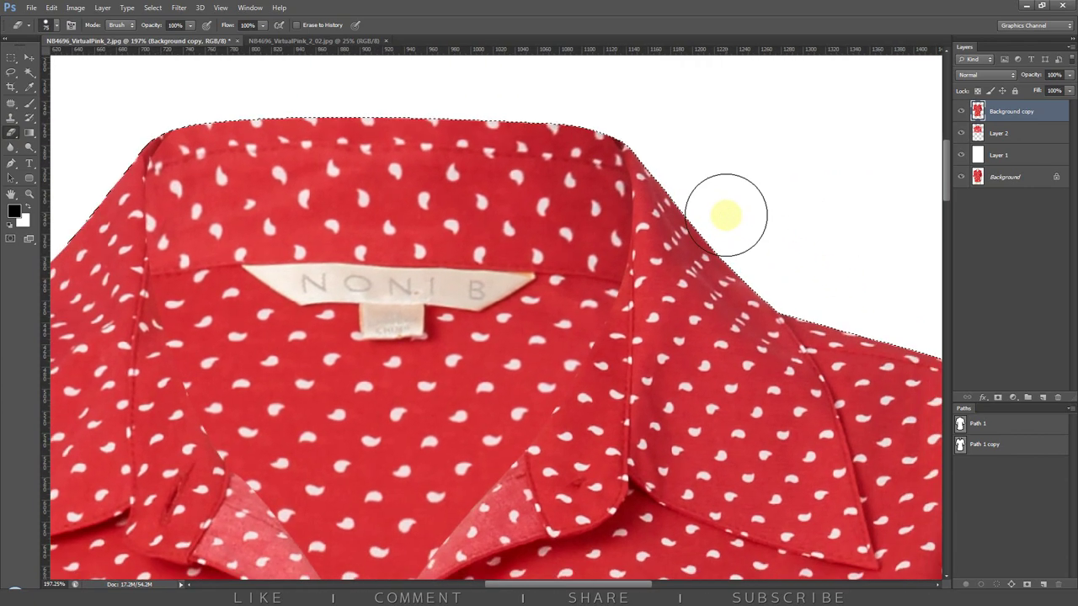
drag(842, 287, 741, 227)
scroll(788, 234, down, 2)
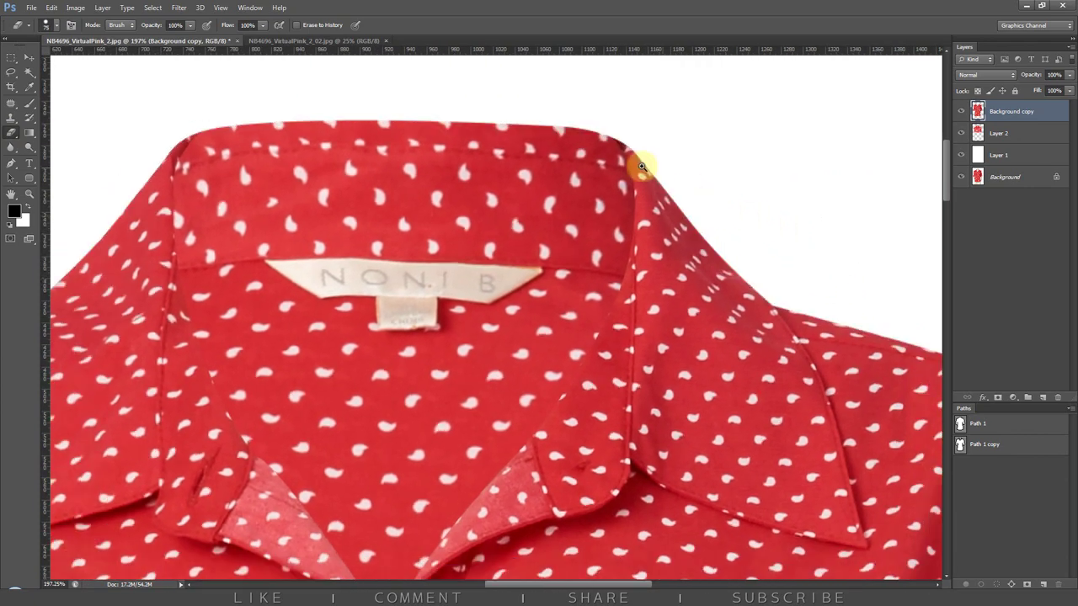
scroll(645, 163, down, 2)
scroll(621, 144, up, 3)
key(ctrl+d)
mouse_move(693, 176)
mouse_down()
mouse_move(585, 173)
mouse_move(615, 227)
mouse_move(413, 169)
mouse_move(441, 216)
mouse_move(472, 197)
mouse_move(632, 210)
mouse_move(601, 216)
mouse_move(637, 248)
mouse_move(647, 212)
mouse_up()
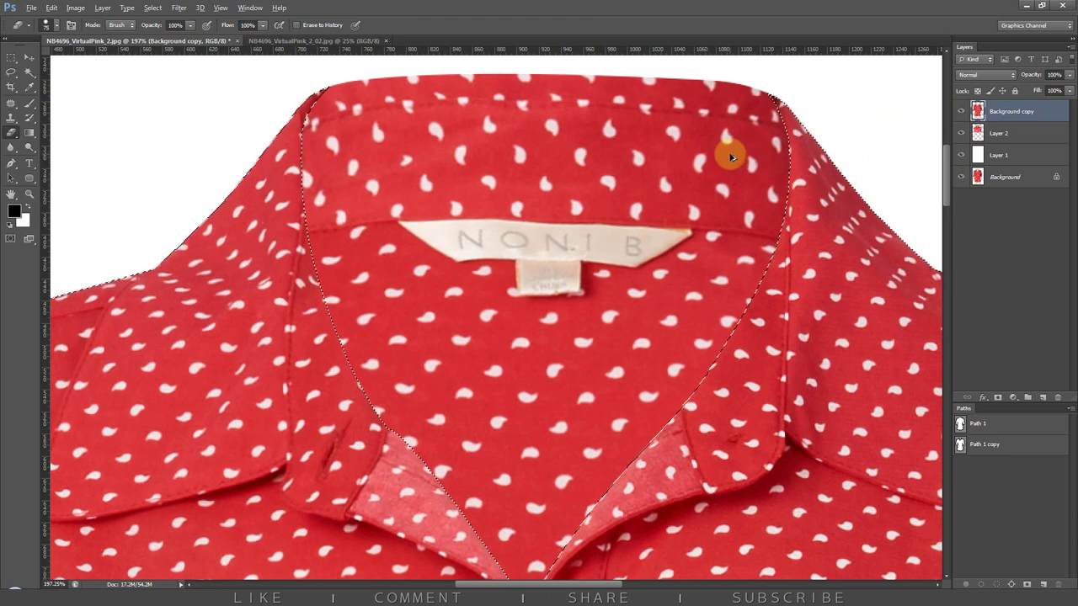
- Feather the shirt selection by a small radius
click(157, 8)
mouse_move(162, 131)
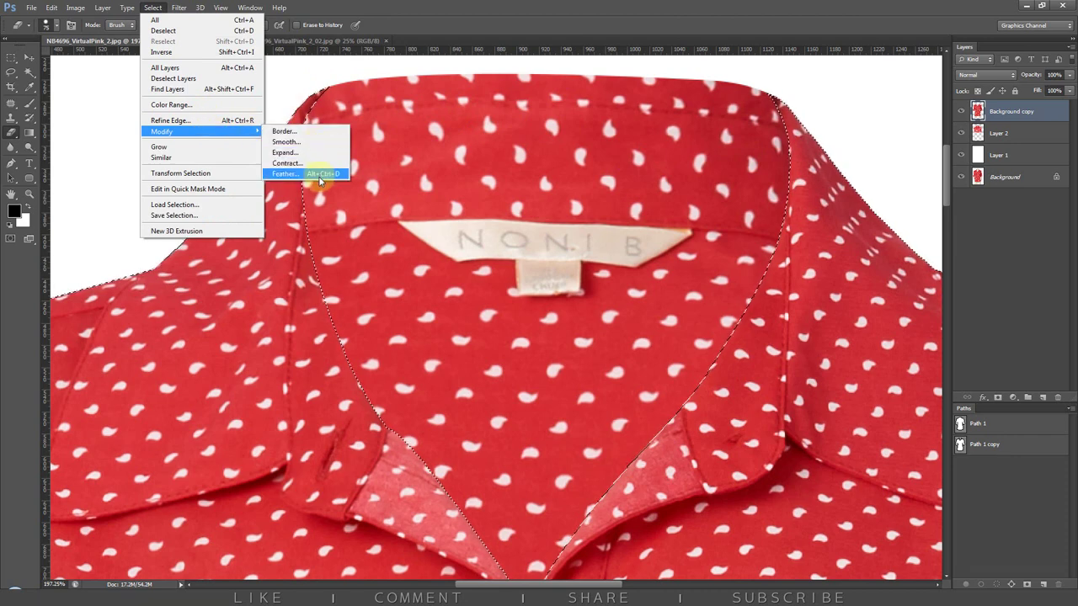
click(320, 176)
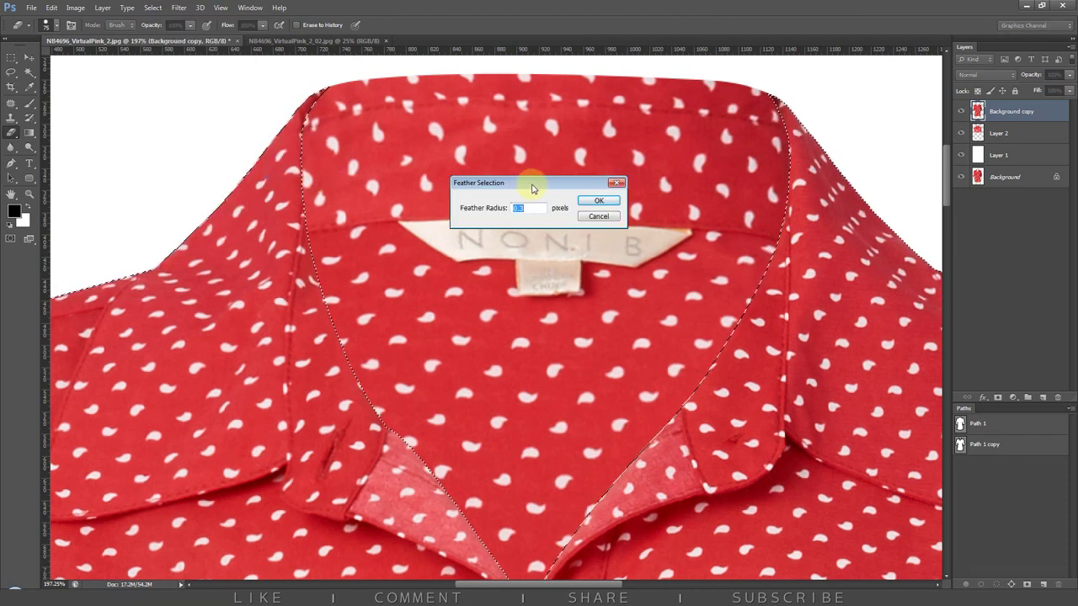
drag(533, 188, 629, 160)
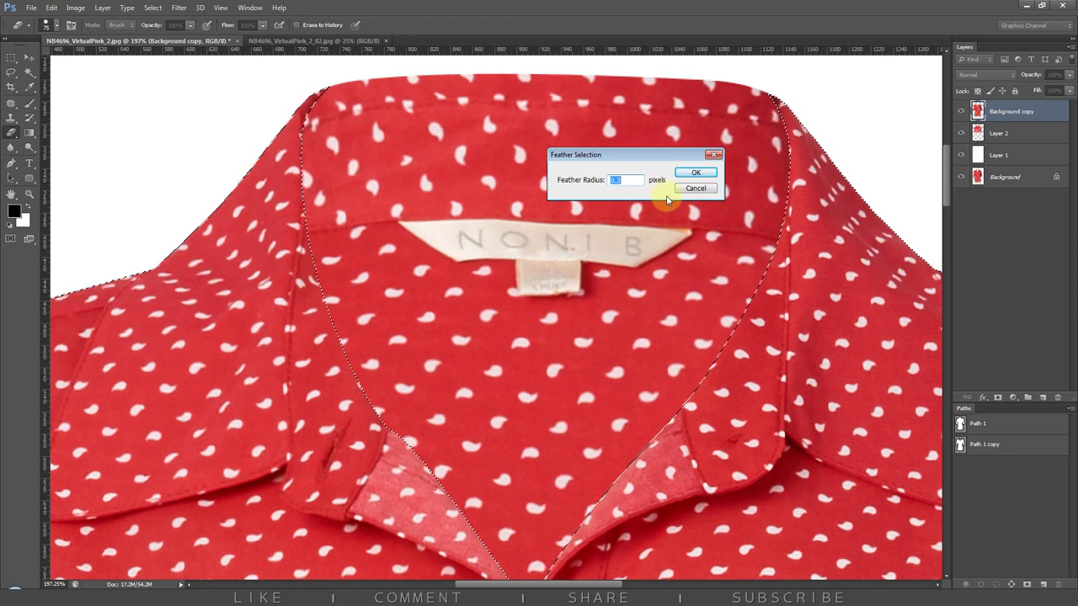
click(695, 174)
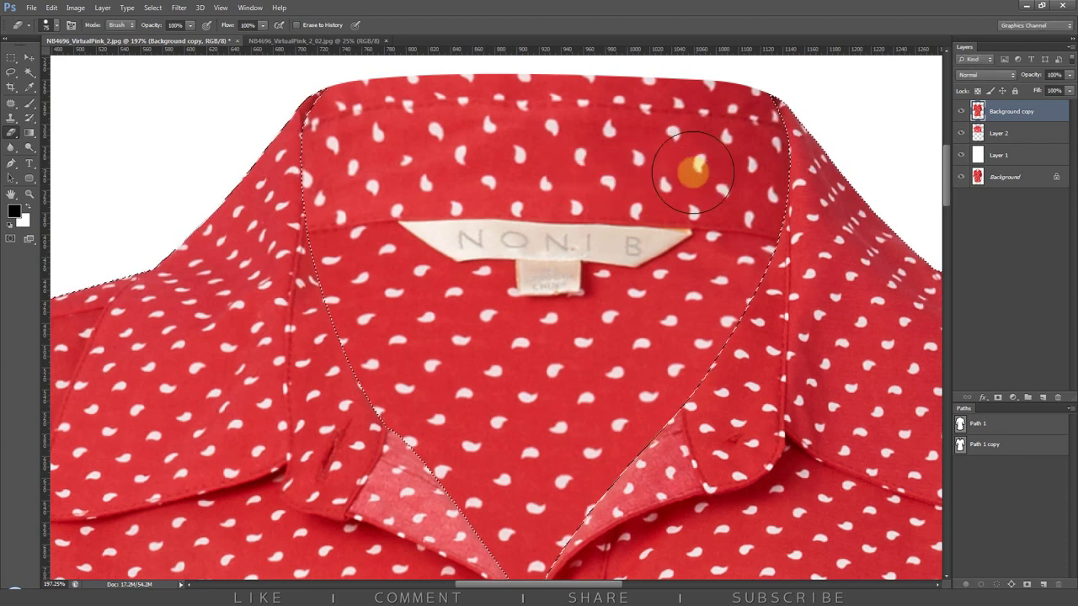
- Invert the selection so the surrounding background is selected
click(153, 9)
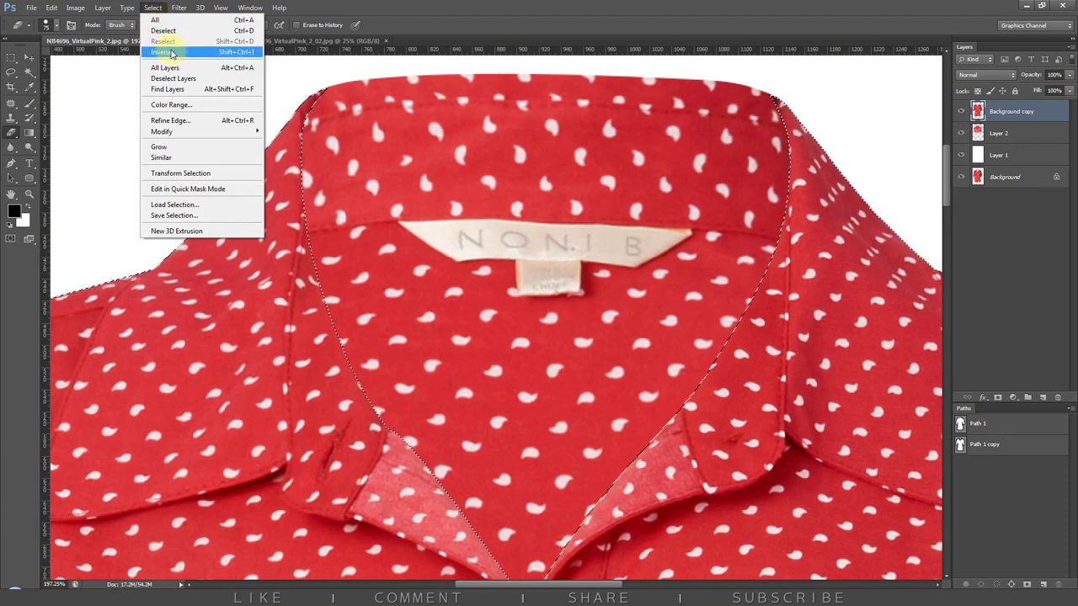
click(171, 52)
drag(396, 188, 385, 192)
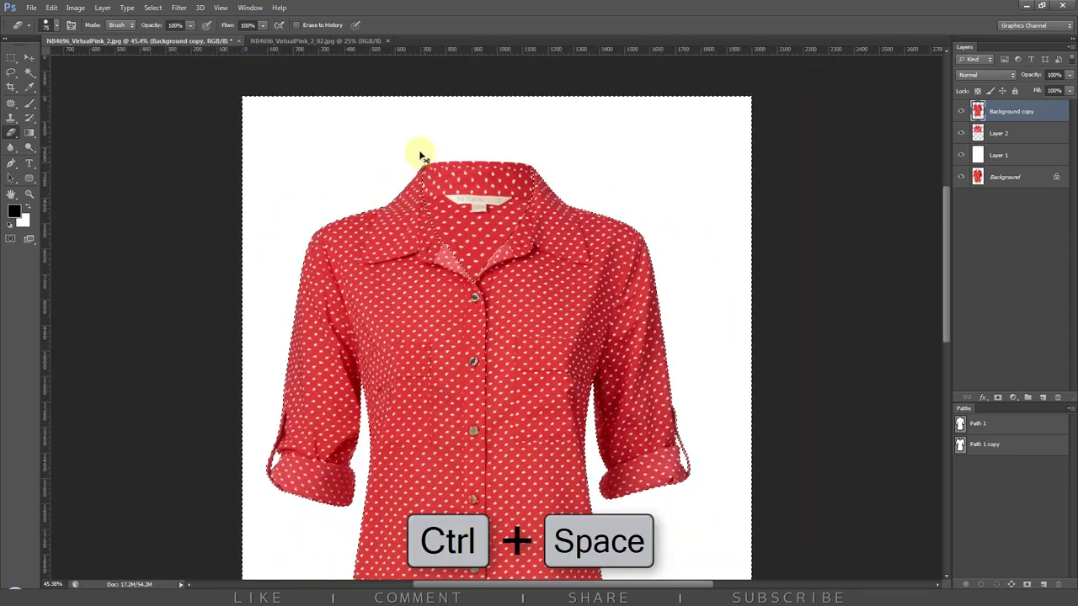
- Erase leftover background fringe along the collar edge
drag(421, 157, 480, 241)
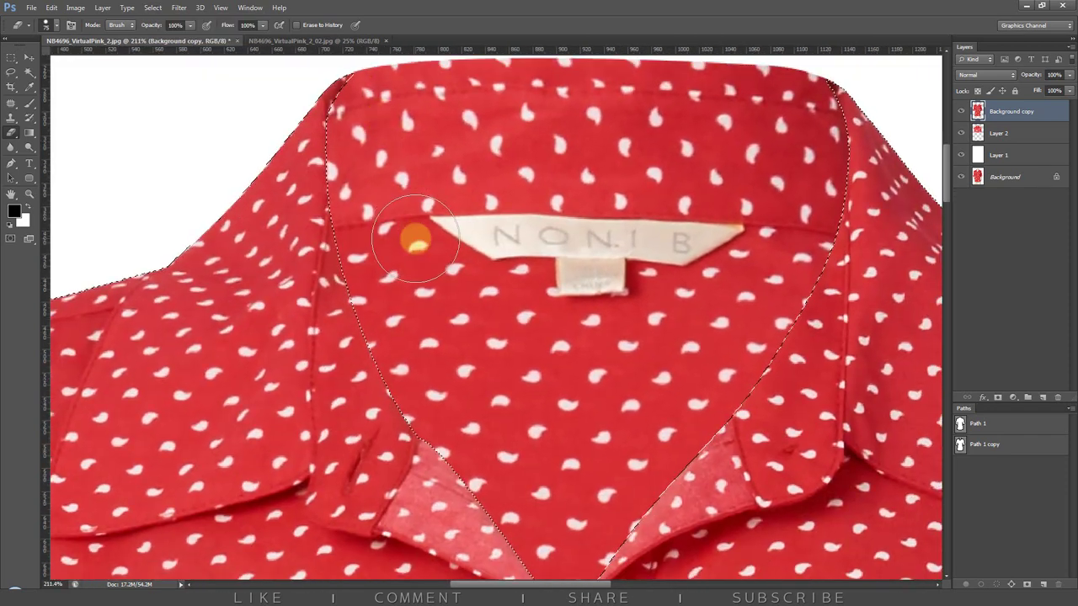
mouse_move(415, 238)
mouse_down()
mouse_move(402, 342)
mouse_move(385, 312)
mouse_move(385, 331)
mouse_move(409, 353)
mouse_move(353, 250)
mouse_move(409, 413)
mouse_move(643, 520)
mouse_move(814, 270)
mouse_move(831, 109)
mouse_move(842, 163)
mouse_move(821, 126)
mouse_move(825, 96)
mouse_move(433, 93)
mouse_move(330, 123)
mouse_move(427, 455)
mouse_up()
drag(573, 539, 530, 379)
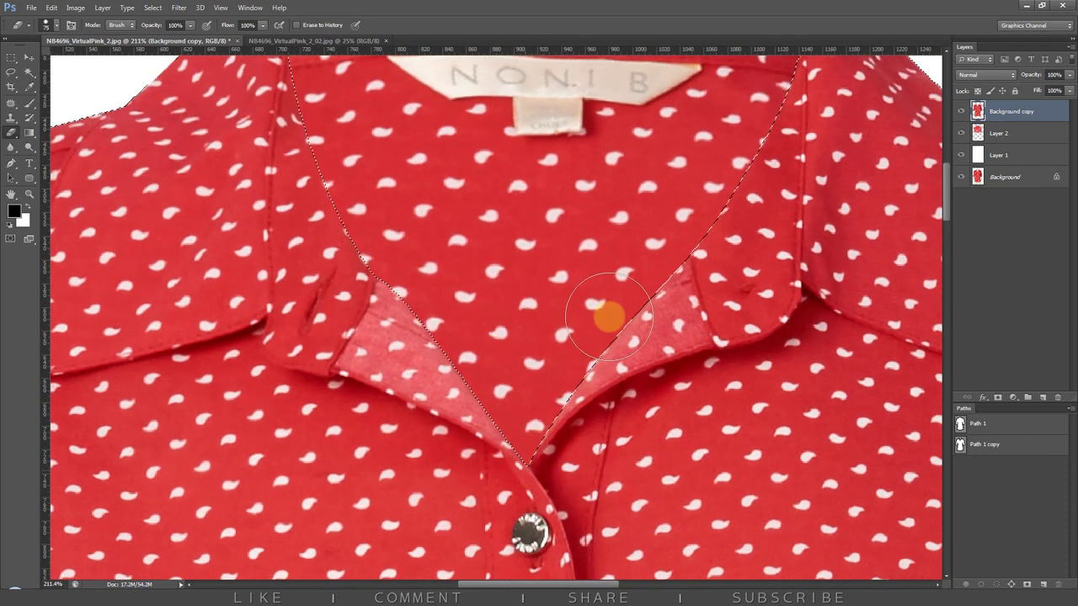
- Deselect and reload Path 1's shirt outline as a selection
key(ctrl+d)
mouse_move(634, 265)
mouse_down()
mouse_move(530, 390)
mouse_move(407, 298)
mouse_up()
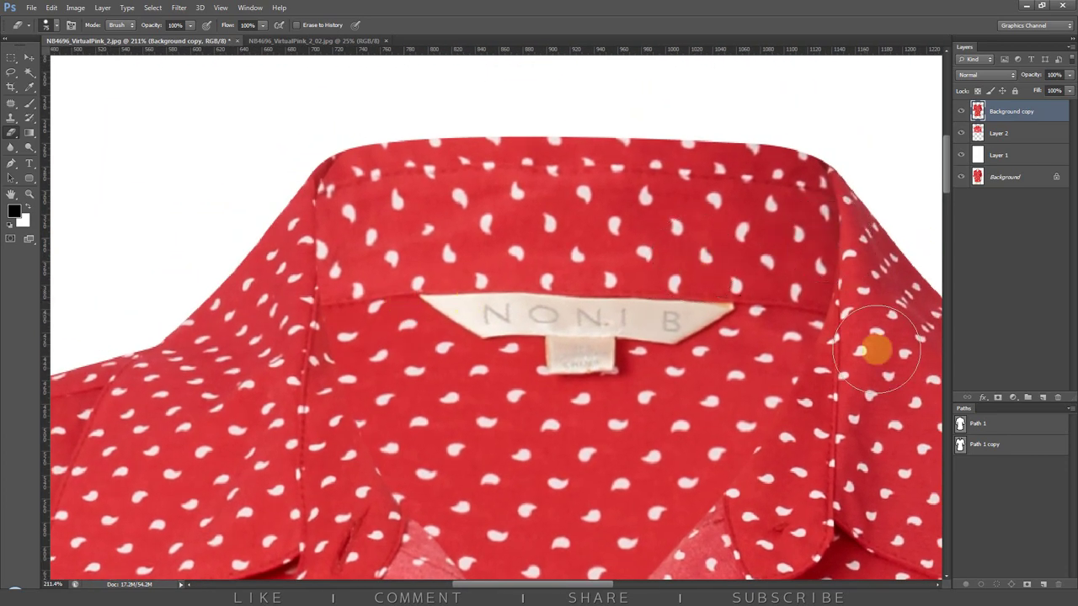
key(ctrl+d)
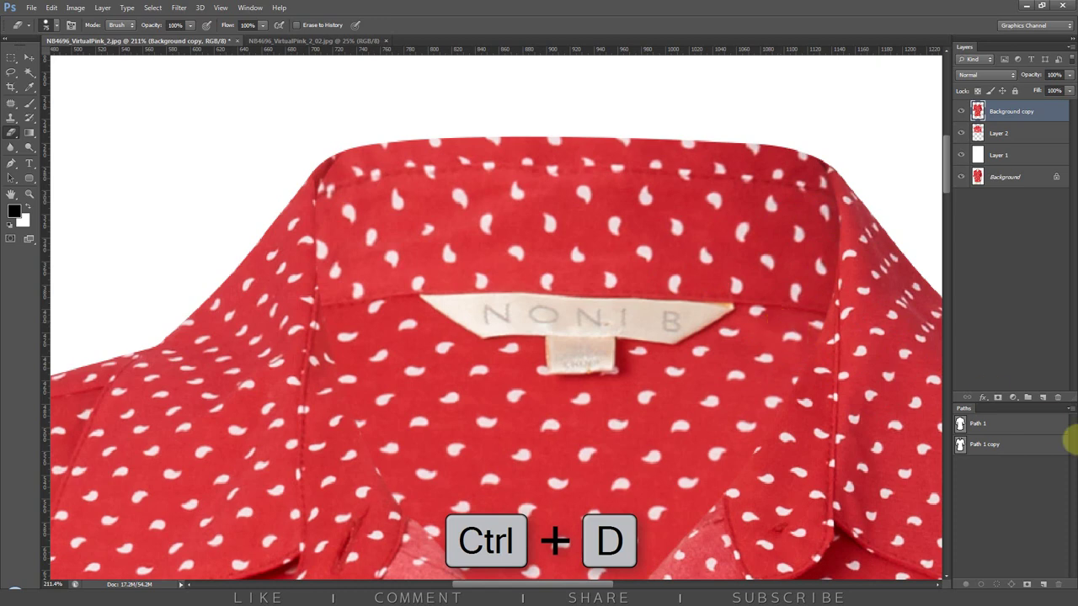
ctrl+click(960, 424)
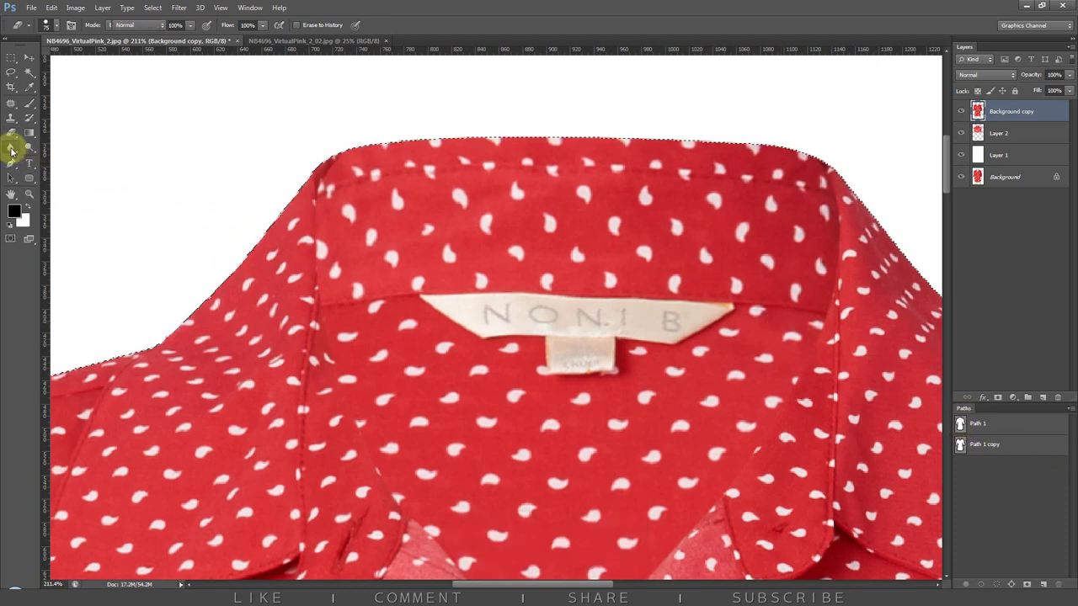
- Smudge the collar's jagged top corners smooth at 50% strength, then deselect
right_click(11, 150)
click(50, 169)
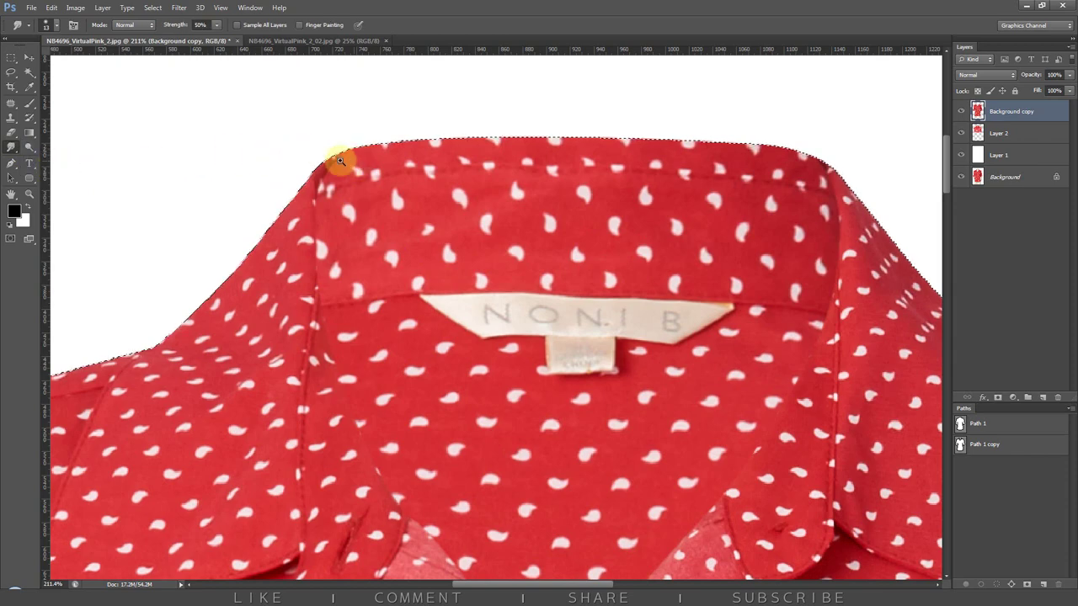
scroll(340, 160, up, 5)
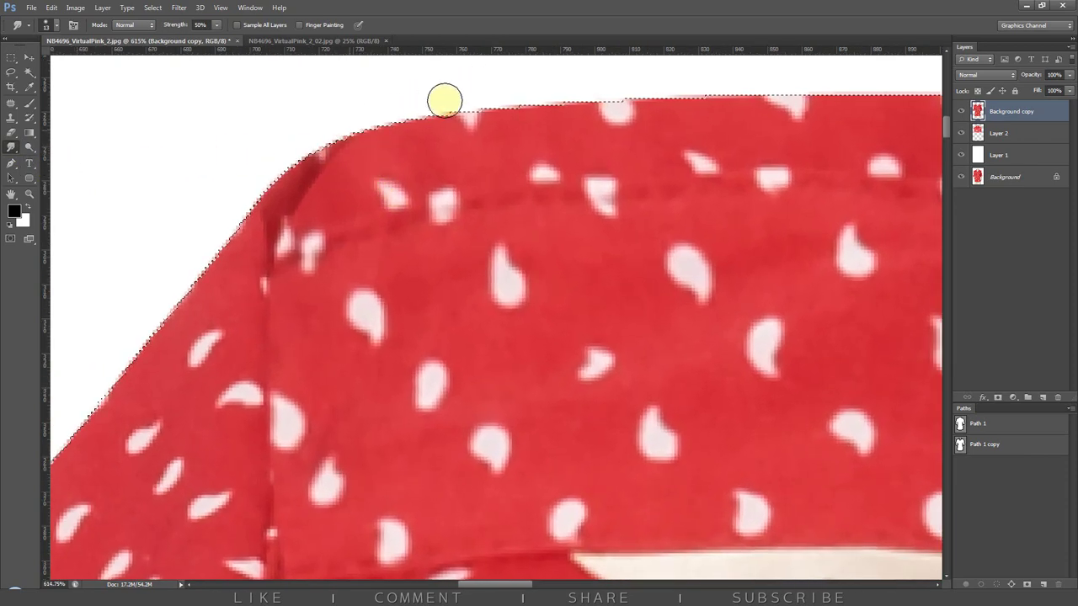
scroll(445, 101, down, 3)
scroll(354, 125, down, 2)
scroll(717, 180, up, 4)
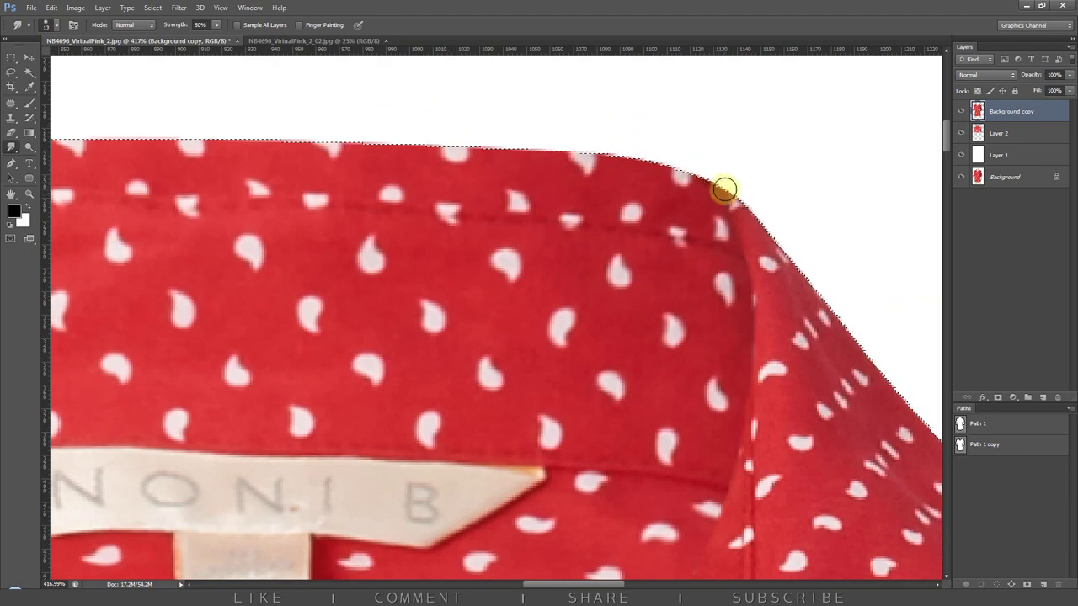
scroll(685, 188, down, 2)
scroll(693, 180, down, 2)
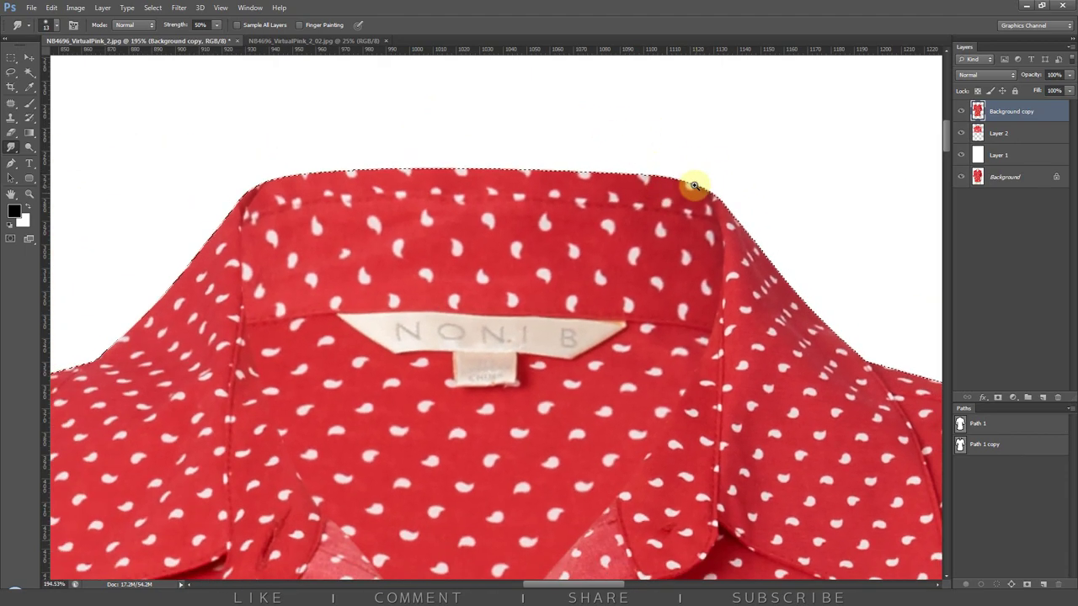
scroll(689, 217, up, 5)
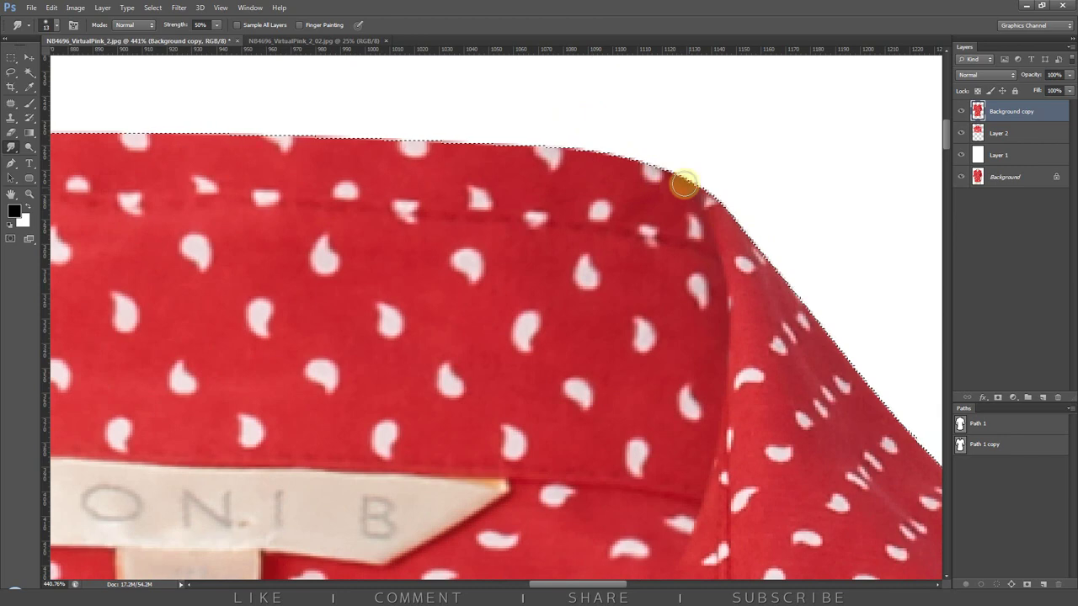
drag(538, 171, 551, 174)
scroll(522, 176, down, 2)
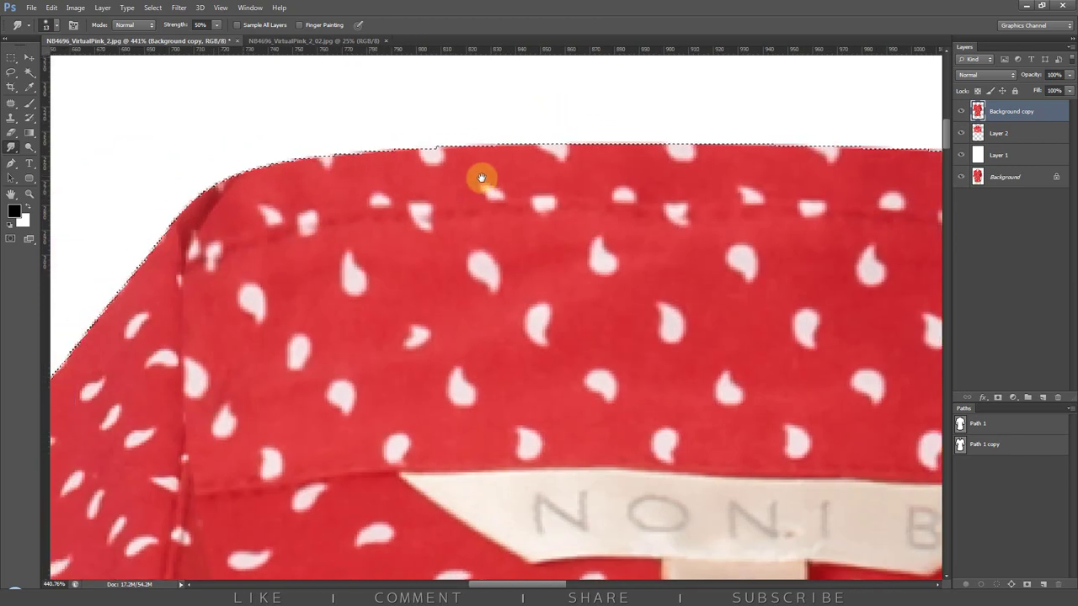
scroll(349, 193, up, 2)
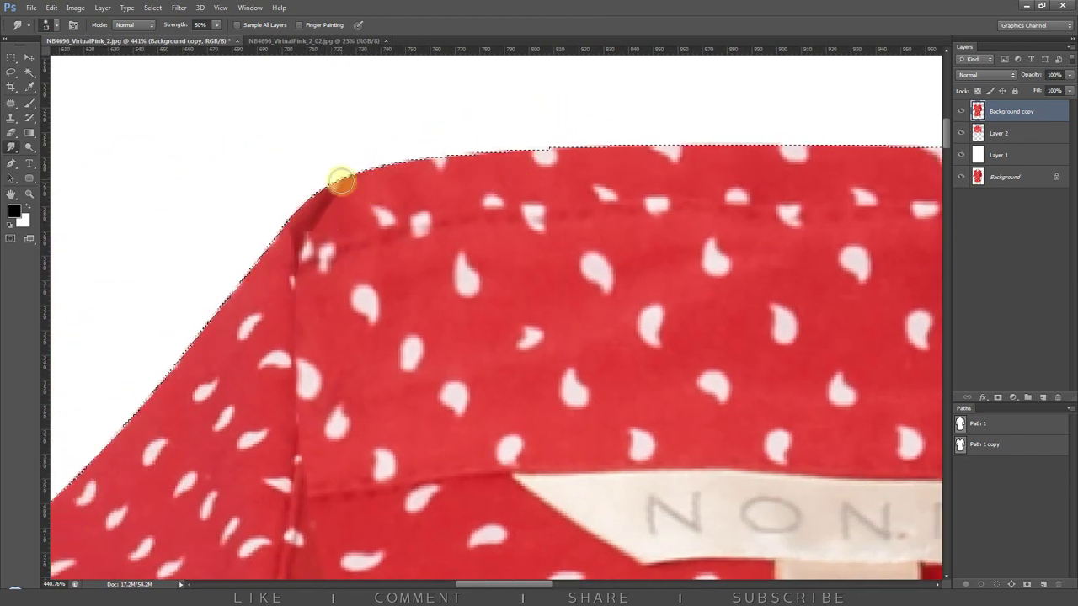
scroll(337, 172, down, 4)
key(ctrl+d)
scroll(470, 209, down, 3)
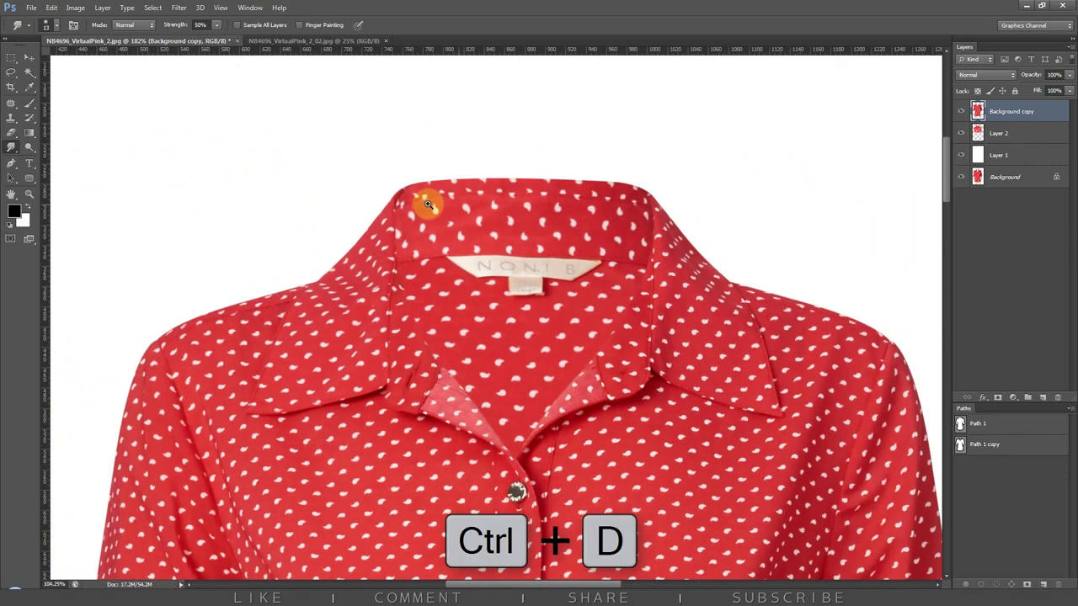
scroll(517, 157, up, 2)
drag(549, 228, 574, 225)
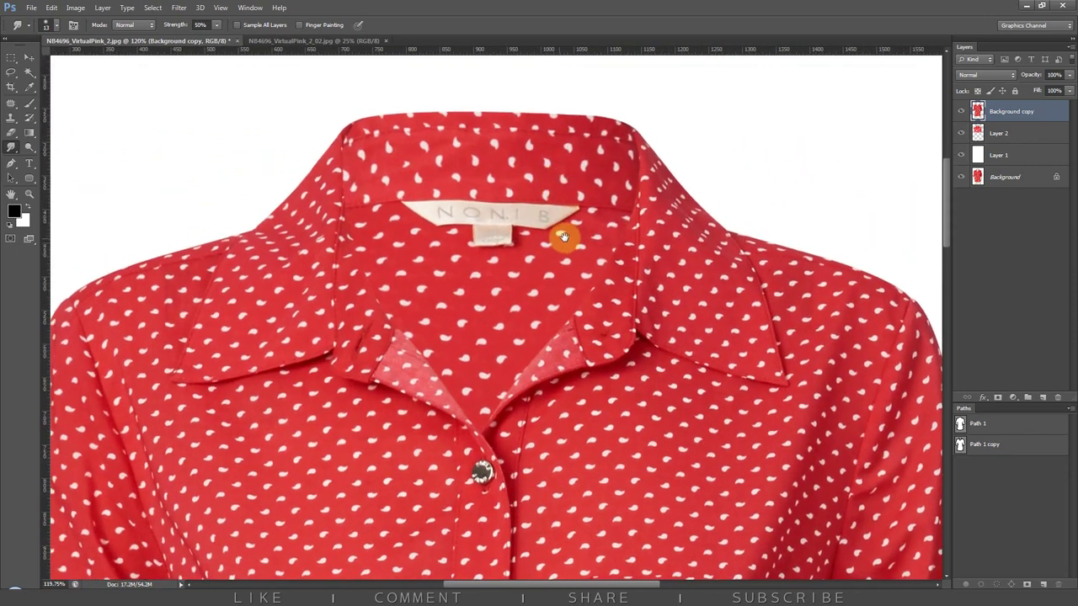
- Give Background copy a dark red drop shadow at 100% opacity with a larger size
double_click(1059, 115)
click(765, 315)
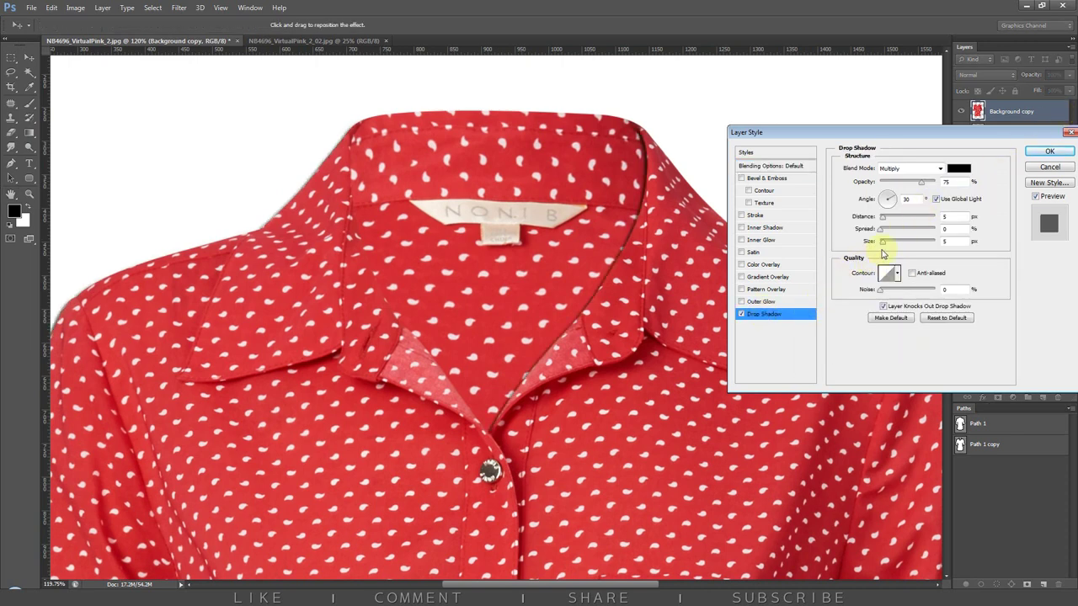
drag(885, 245, 903, 244)
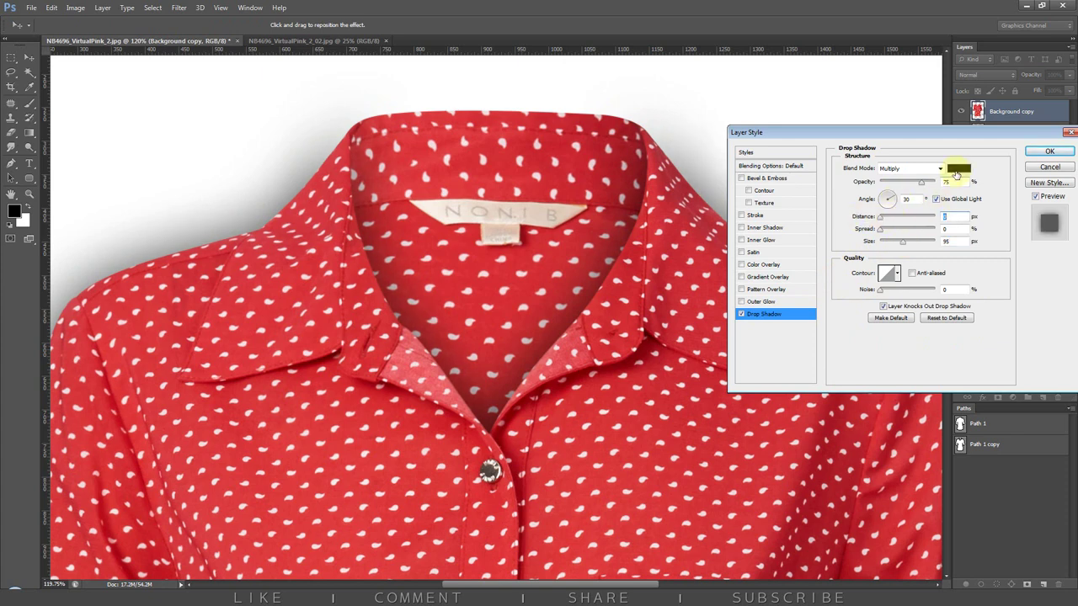
click(955, 171)
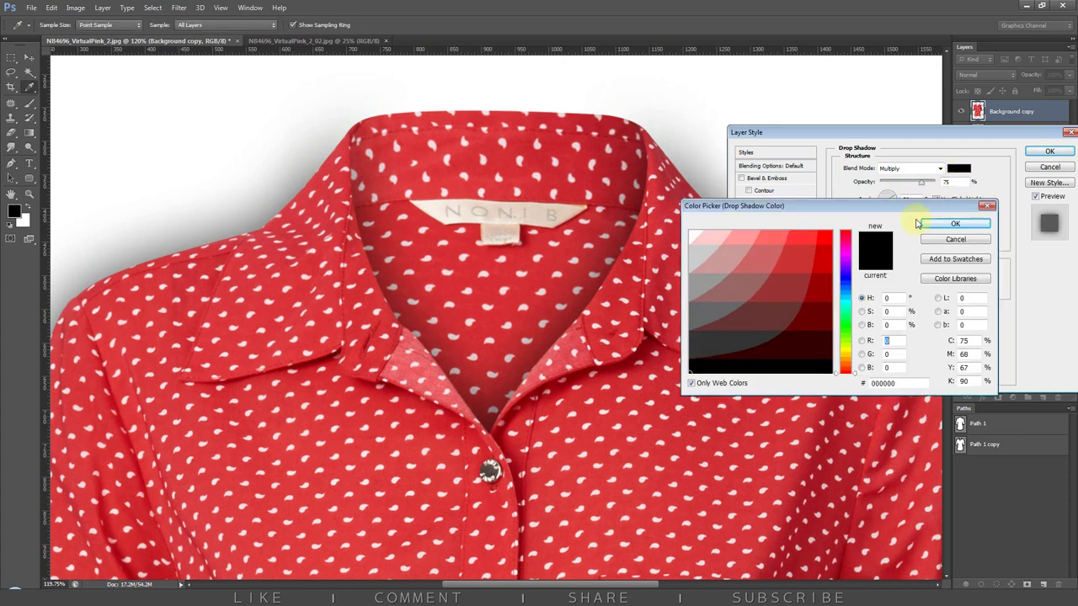
click(718, 386)
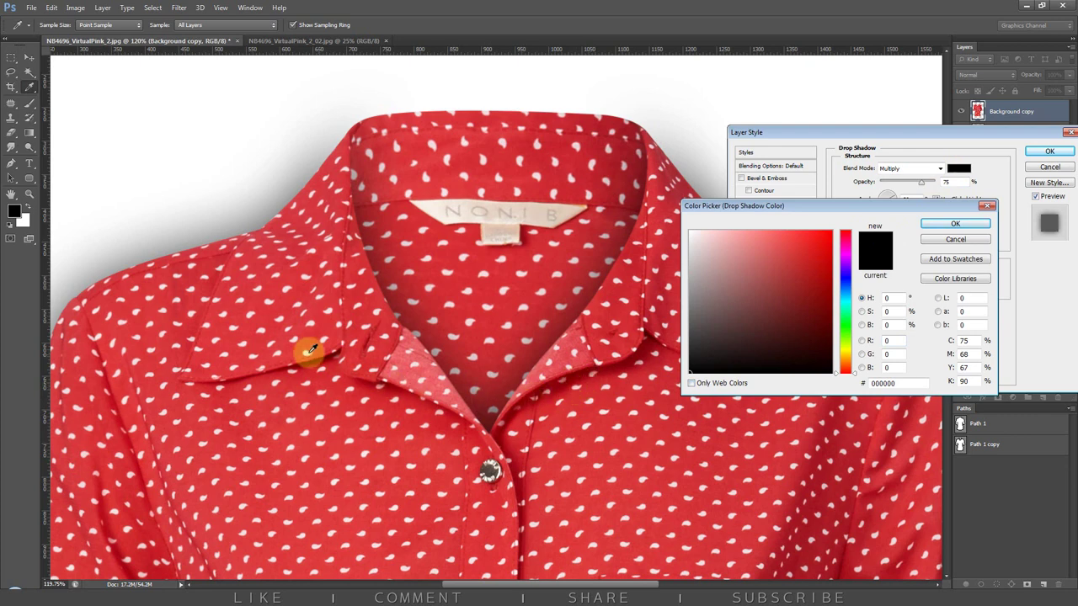
drag(817, 331, 828, 334)
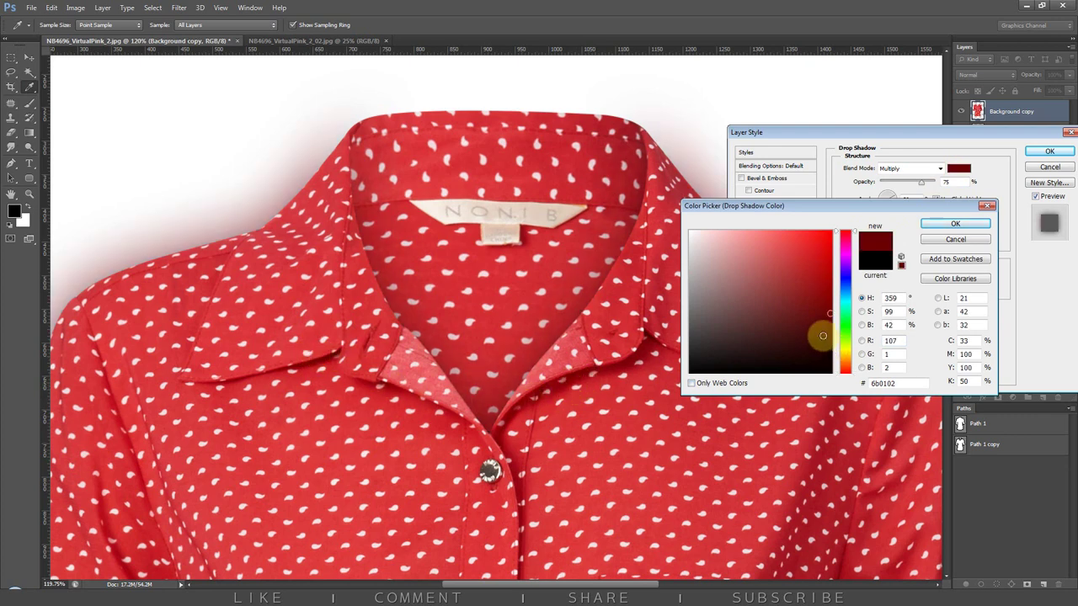
click(978, 242)
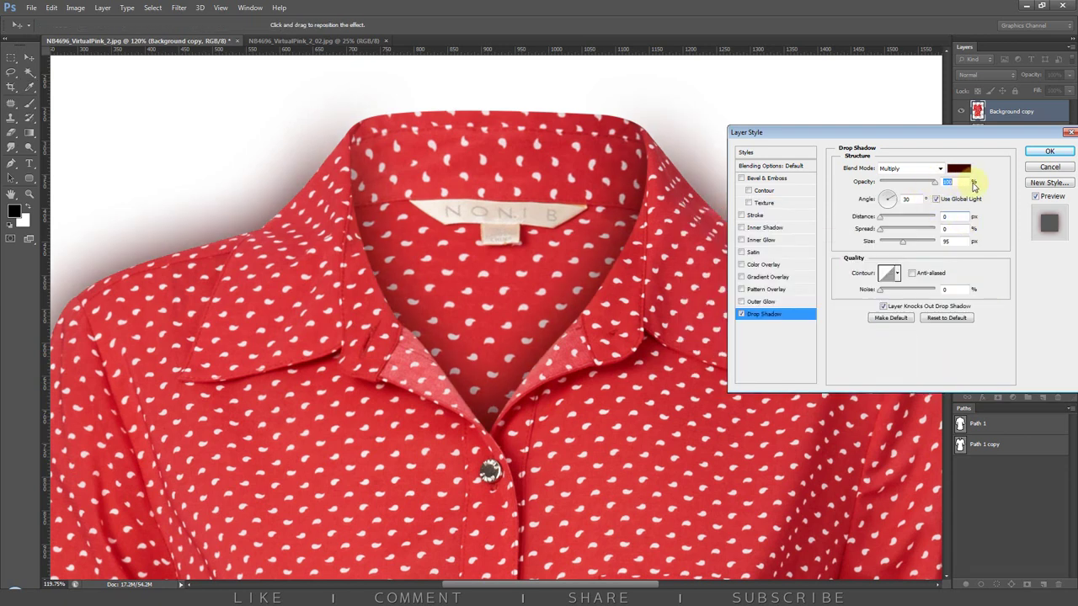
drag(904, 243, 919, 244)
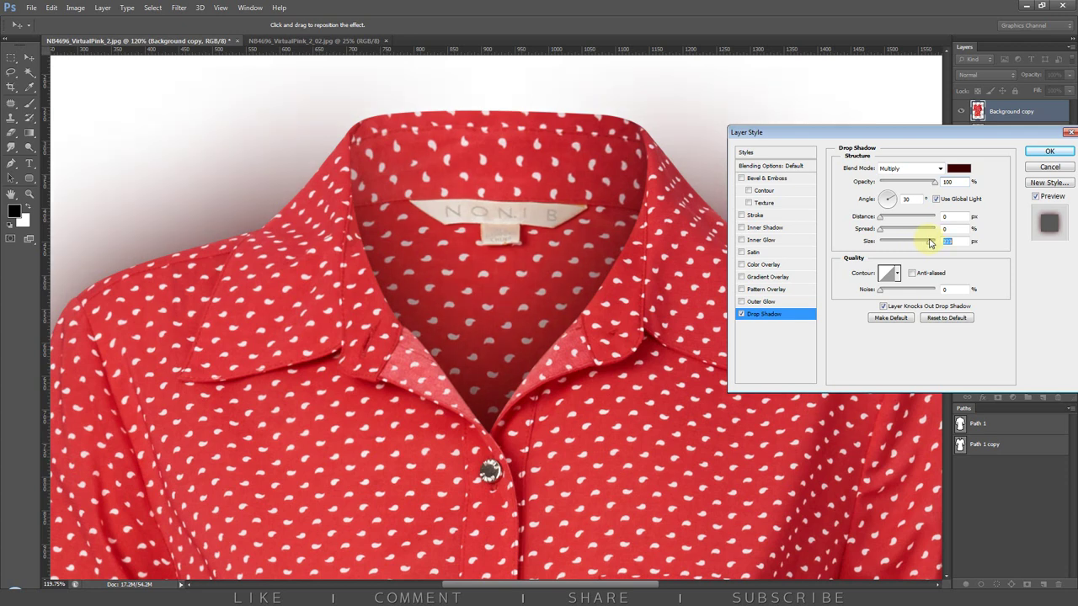
click(1042, 153)
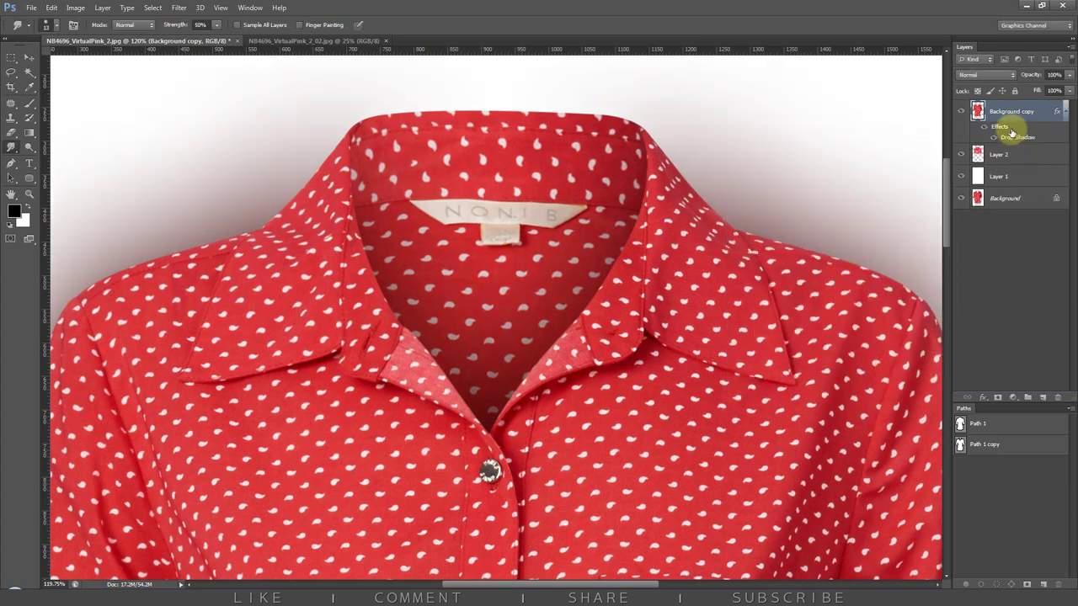
- Convert the shirt's drop shadow effect into its own separate layer
right_click(1011, 133)
click(969, 354)
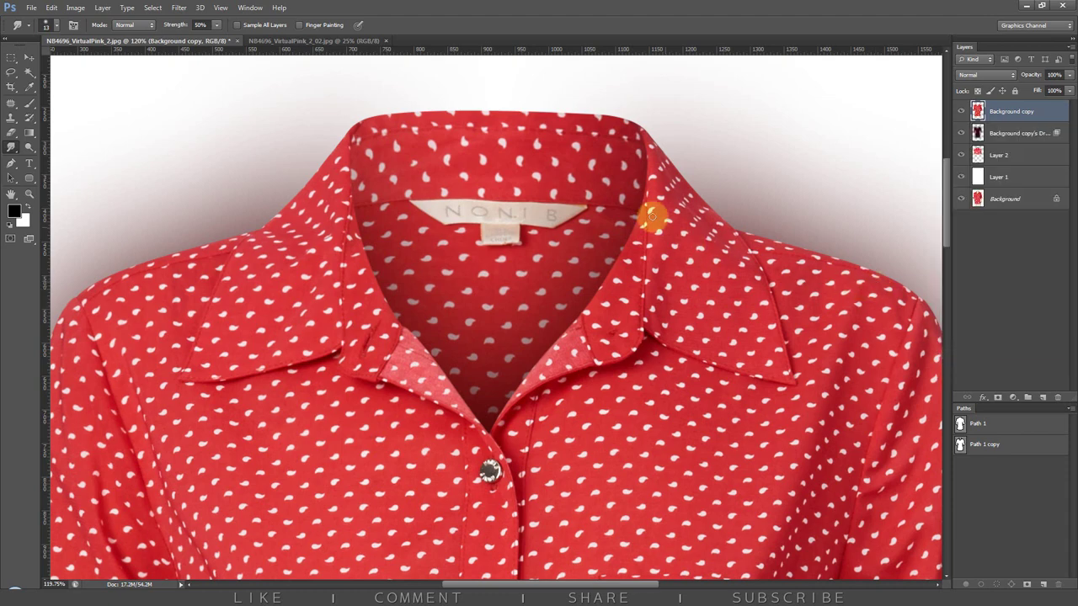
scroll(640, 217, down, 5)
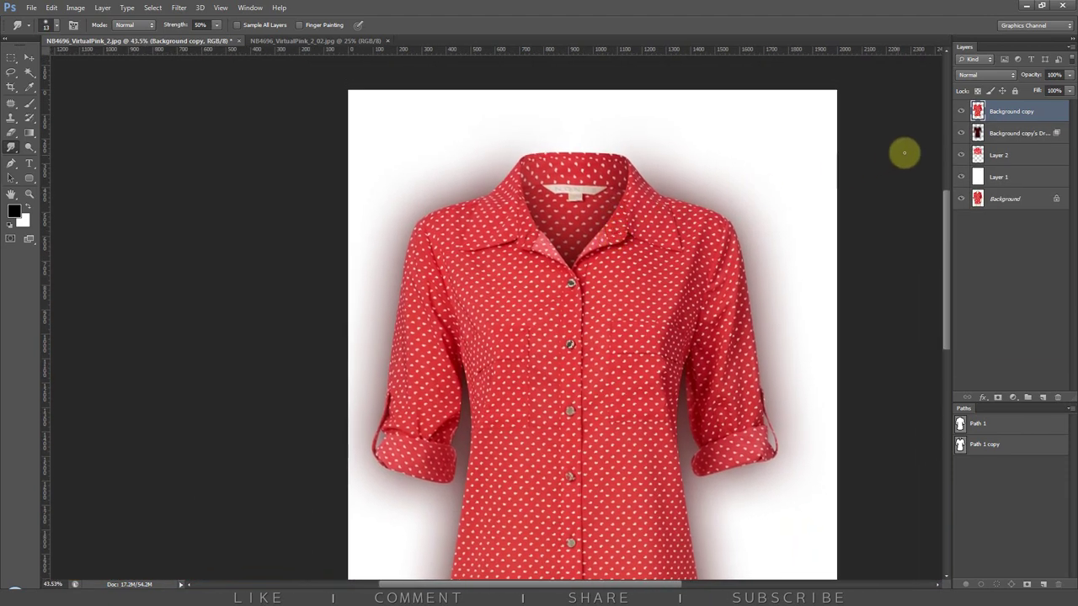
scroll(651, 202, up, 1)
scroll(651, 202, up, 1)
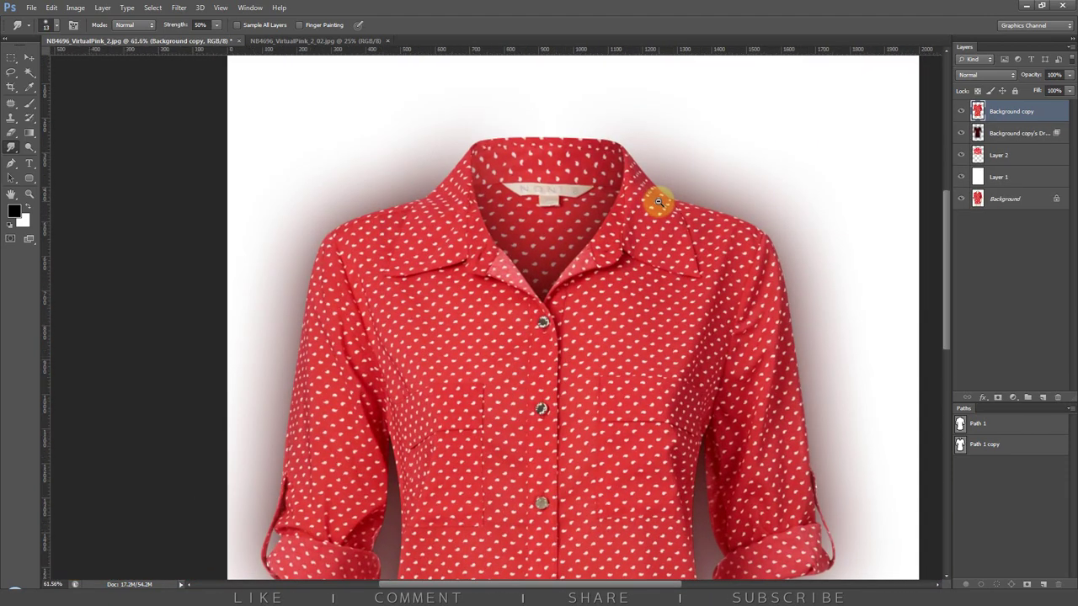
- Delete the shadow outside the shirt outline using Layer 2's inverted selection, then deselect
ctrl+click(977, 155)
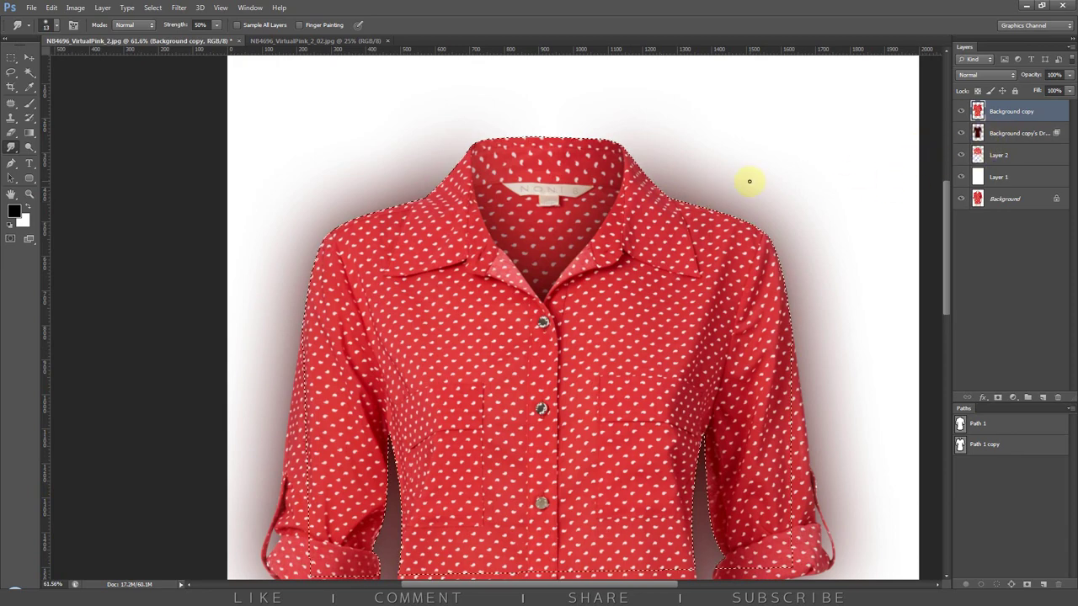
scroll(737, 286, down, 5)
scroll(463, 134, up, 3)
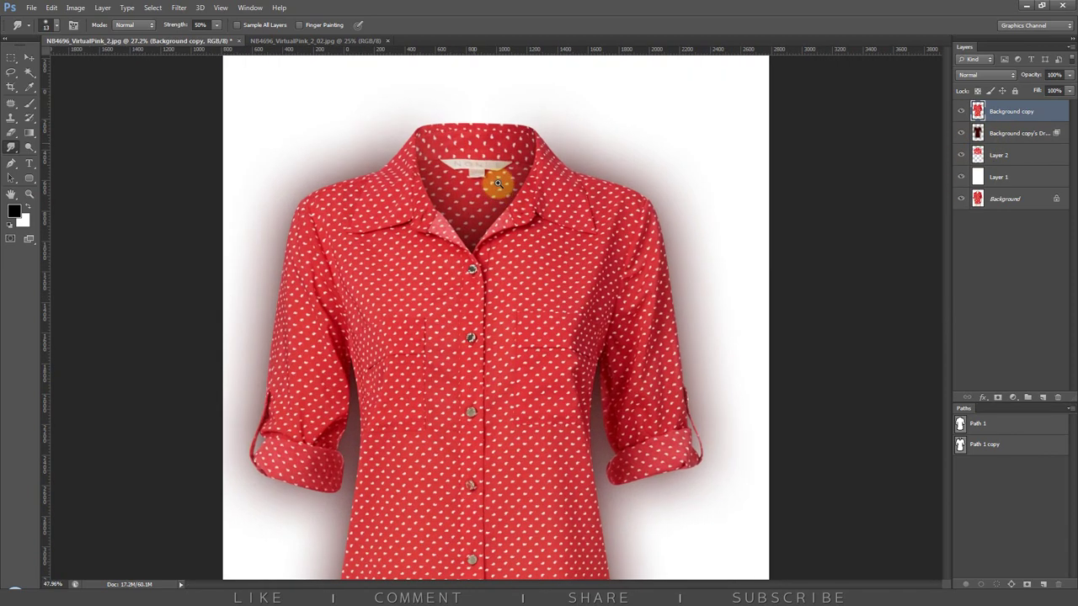
key(ctrl+shift+i)
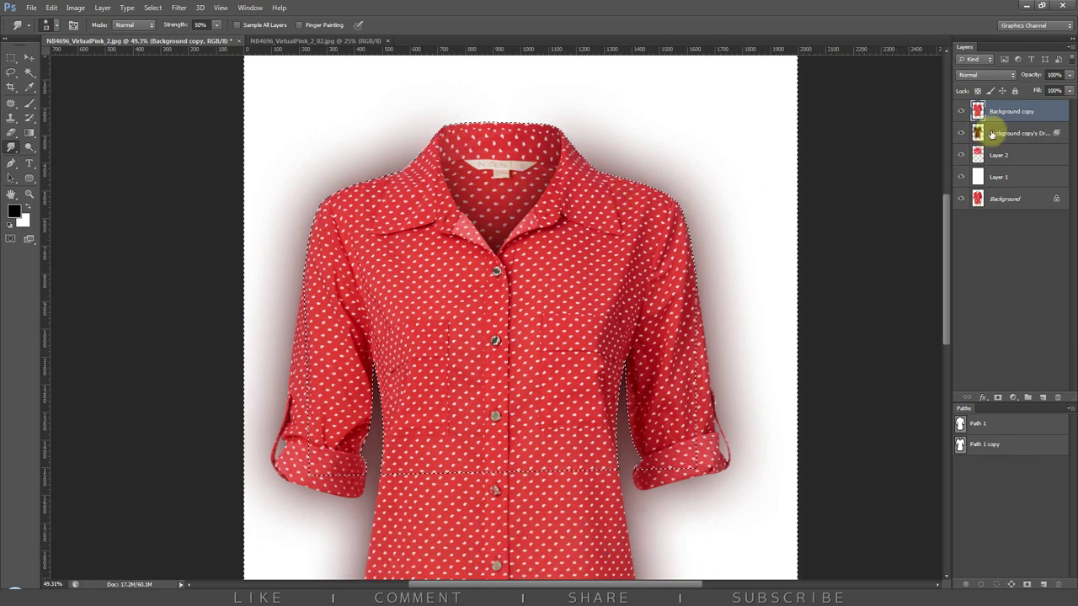
click(1000, 137)
key(Delete)
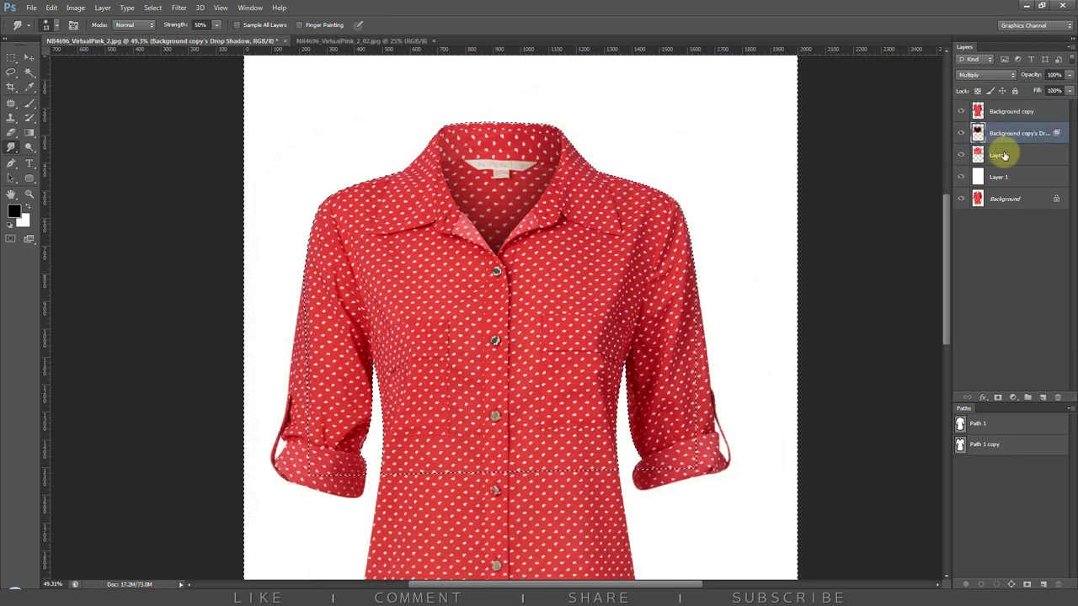
click(998, 148)
click(1001, 135)
key(ctrl+d)
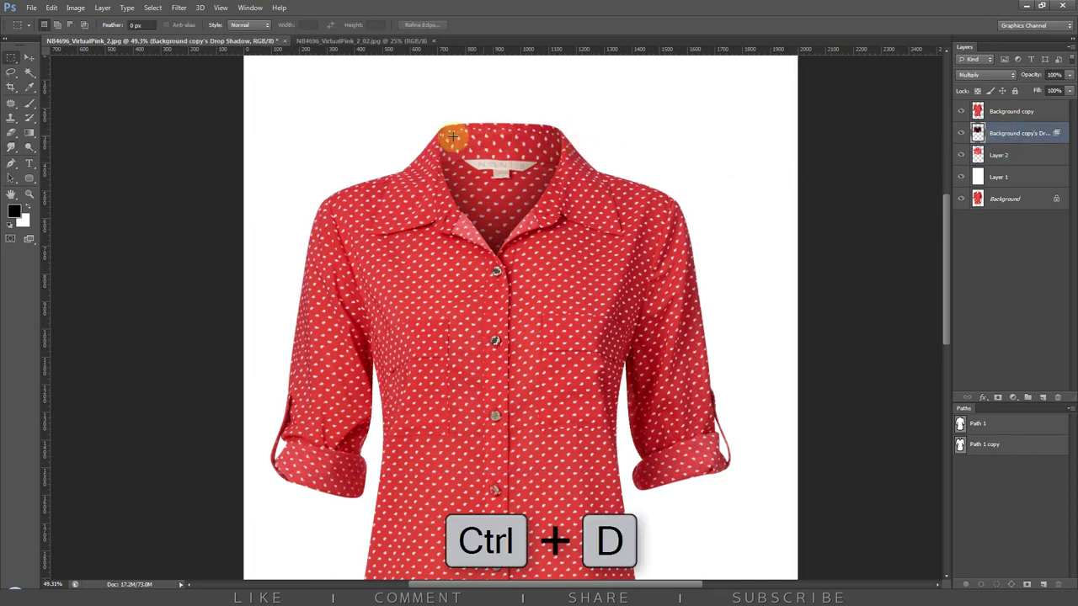
- Trim the shadow layer to a rectangle around the collar and zoom in to check it
key(m)
click(961, 111)
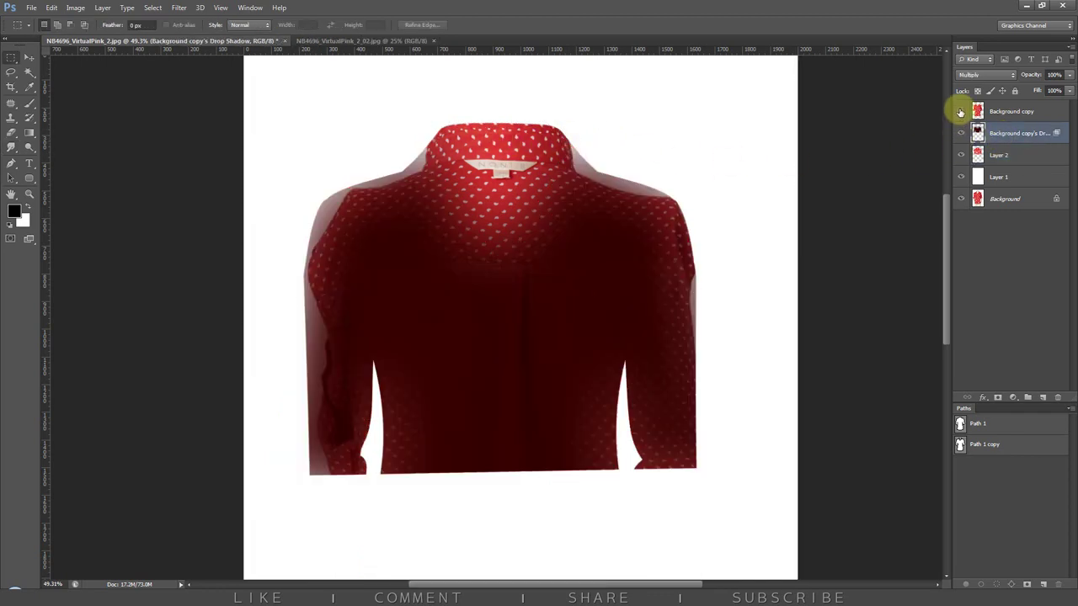
click(961, 112)
drag(378, 97, 615, 318)
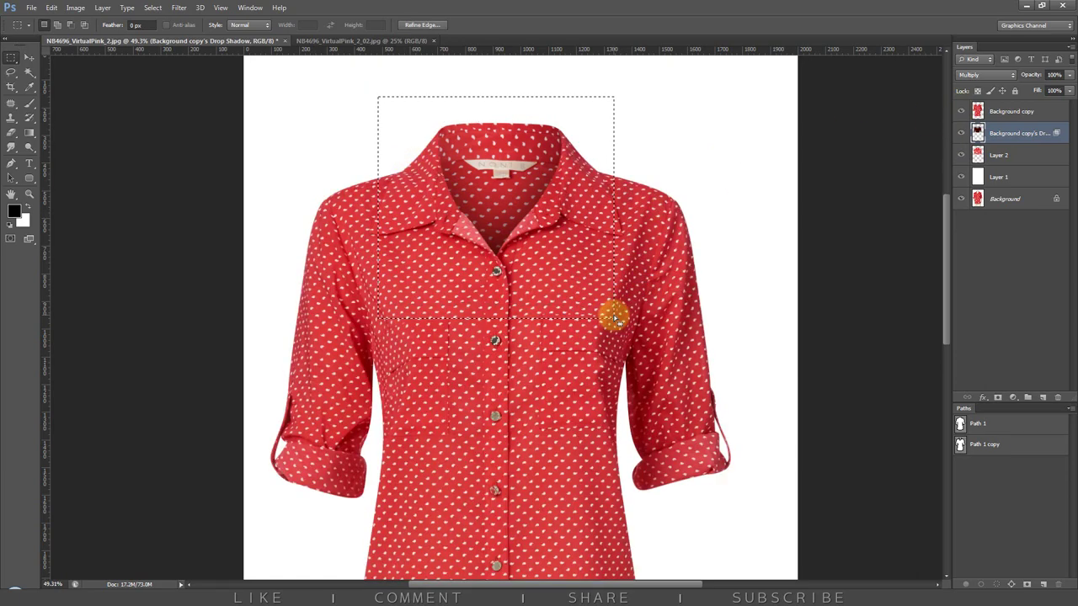
key(ctrl+shift+i)
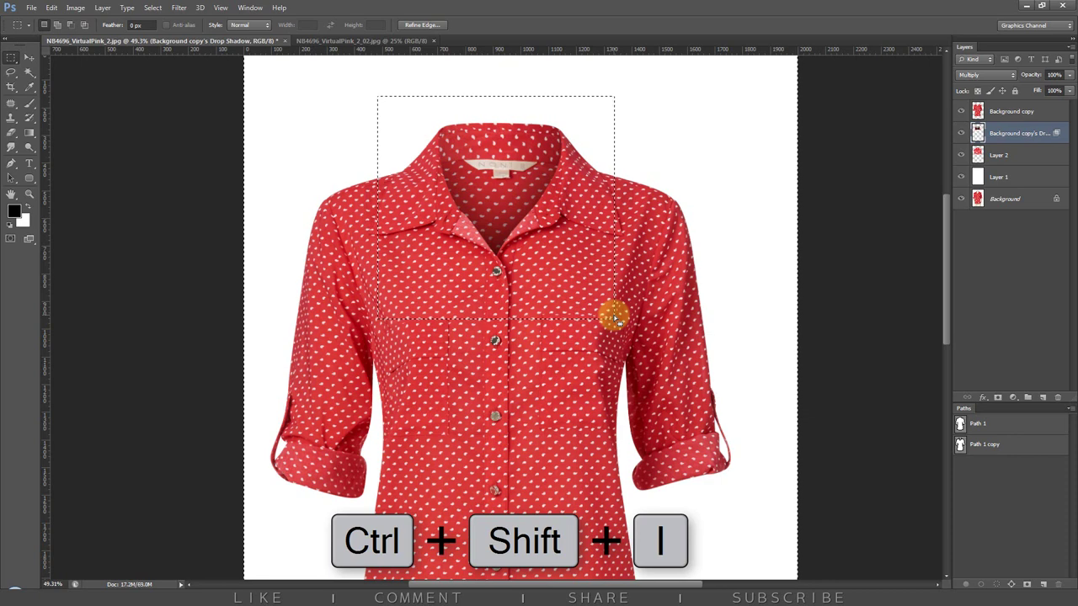
click(1014, 156)
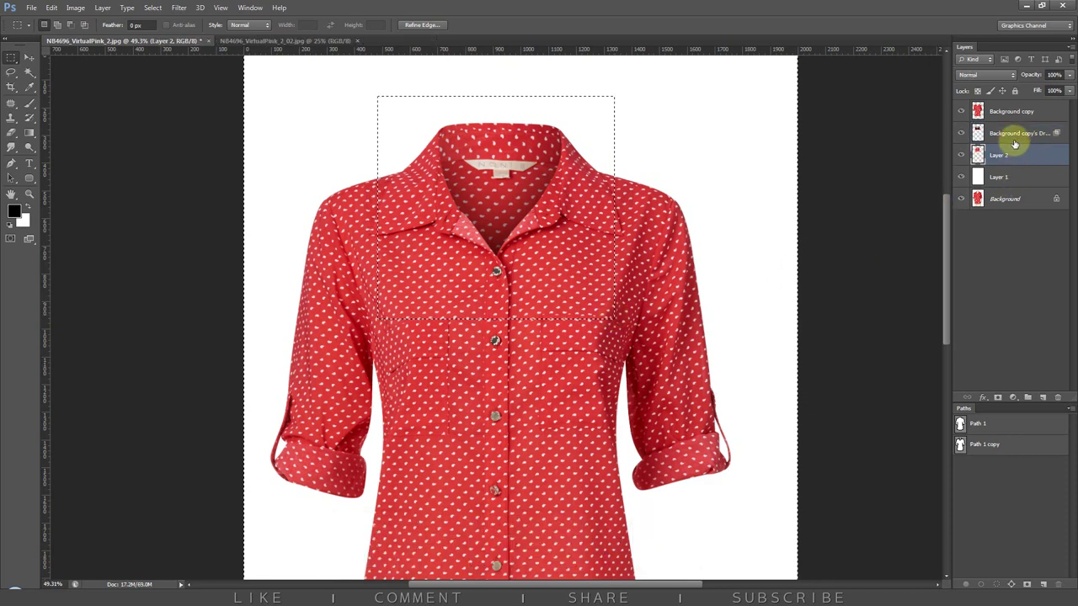
click(962, 112)
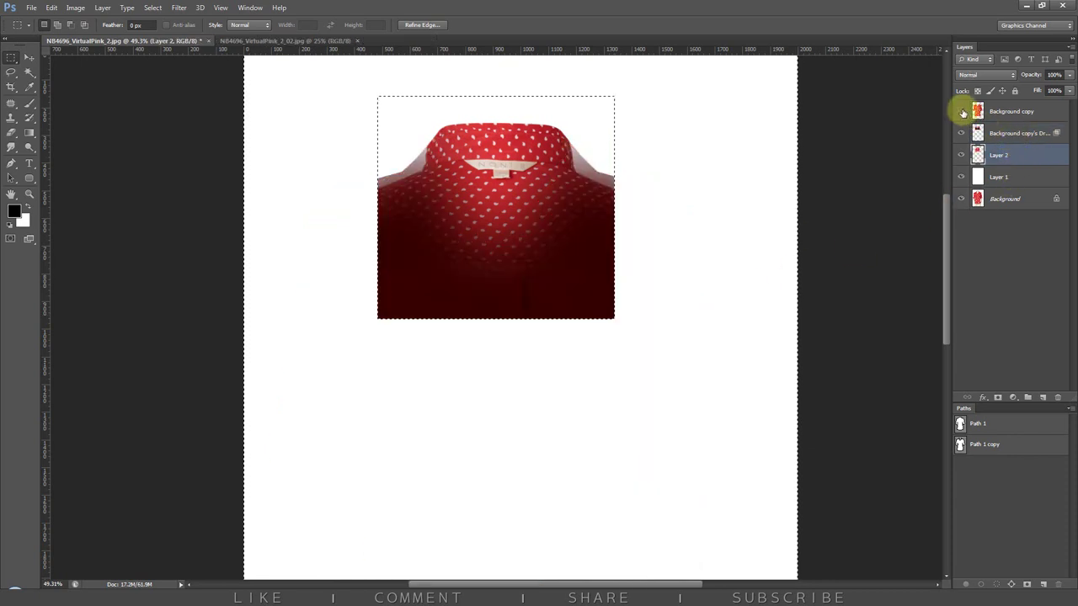
click(962, 111)
key(ctrl+space)
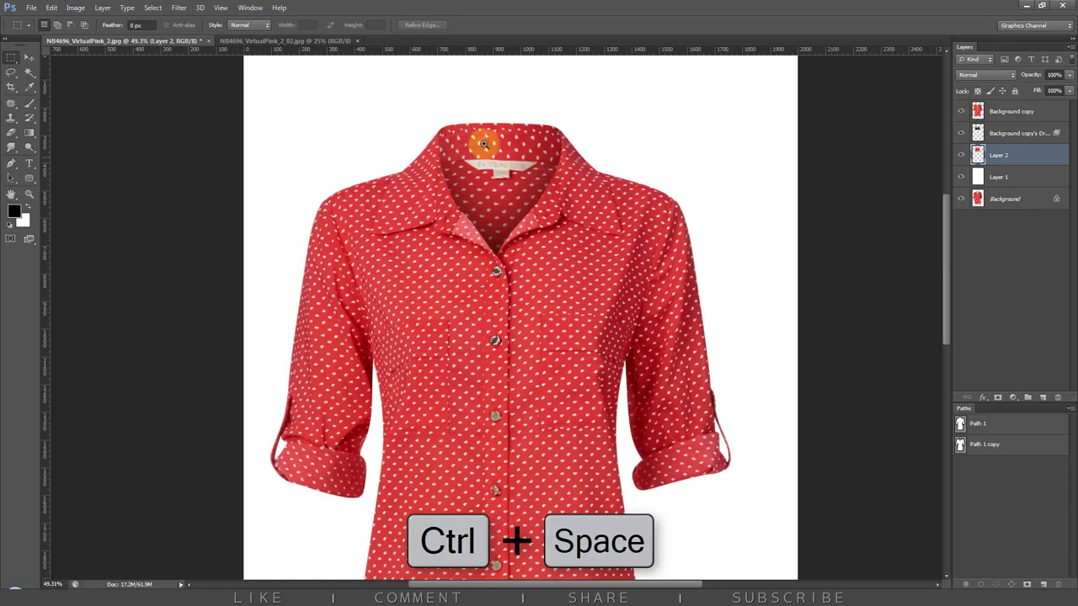
drag(489, 145, 539, 278)
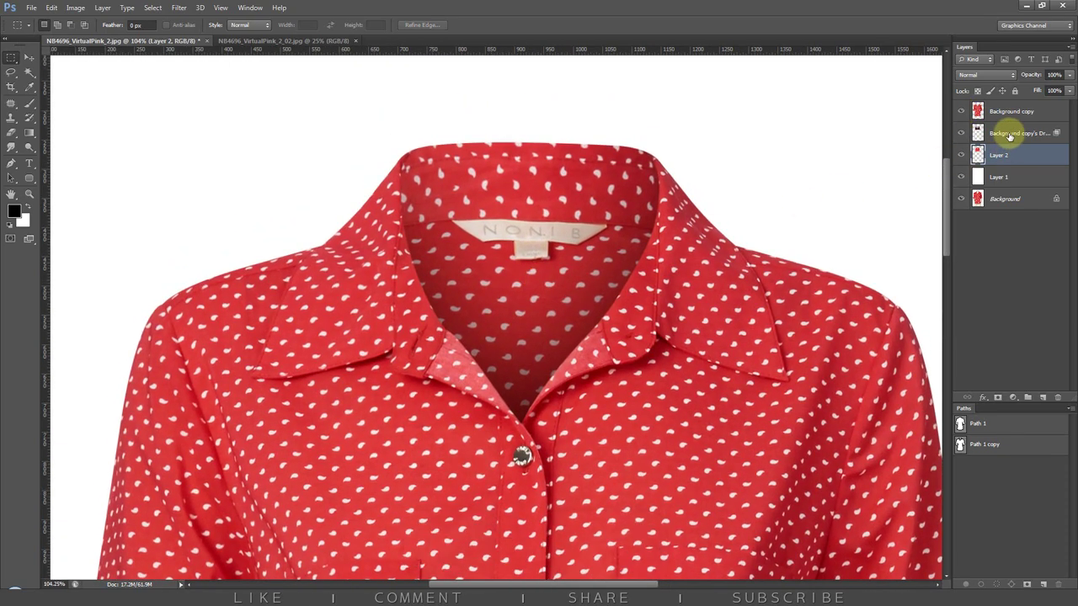
- Lower the separate drop shadow layer's opacity to 63% and fit the image on screen
click(1015, 133)
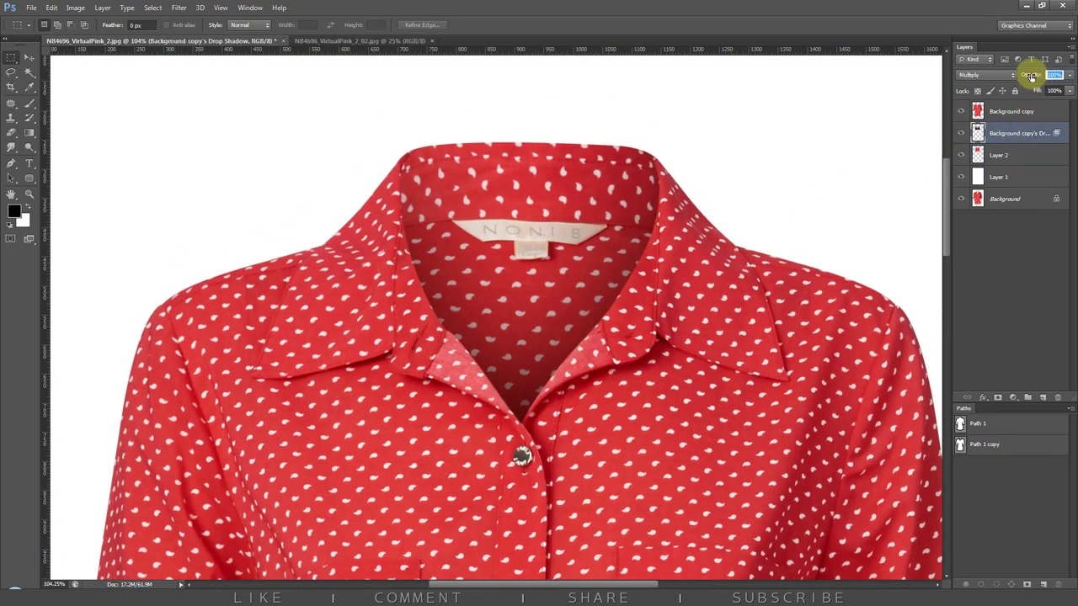
drag(1031, 76, 1020, 77)
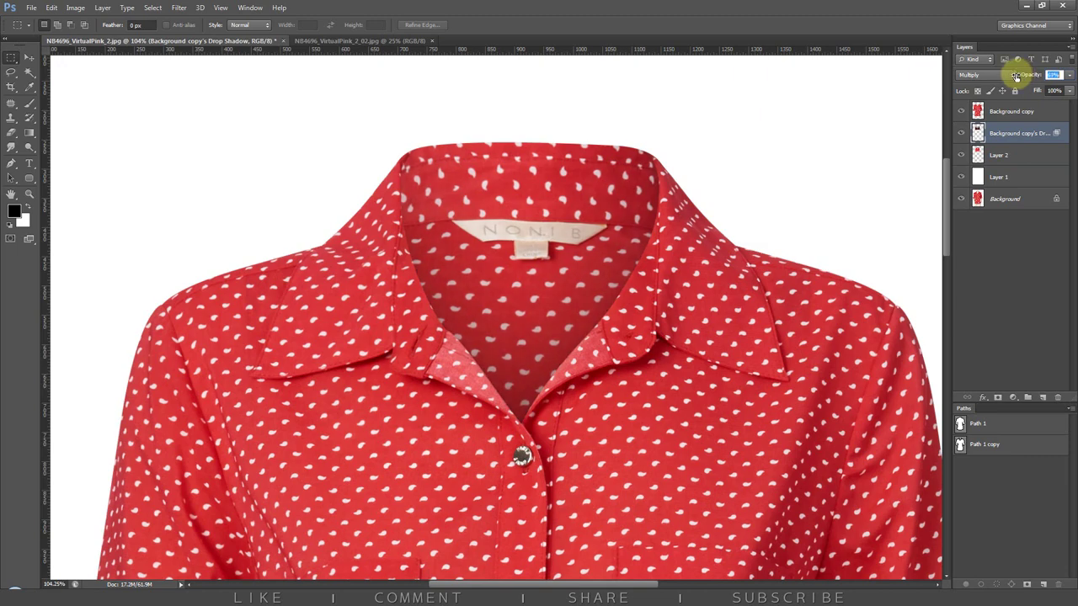
key(ctrl+space)
mouse_move(805, 234)
mouse_down()
mouse_move(418, 369)
mouse_move(432, 380)
mouse_move(422, 378)
mouse_up()
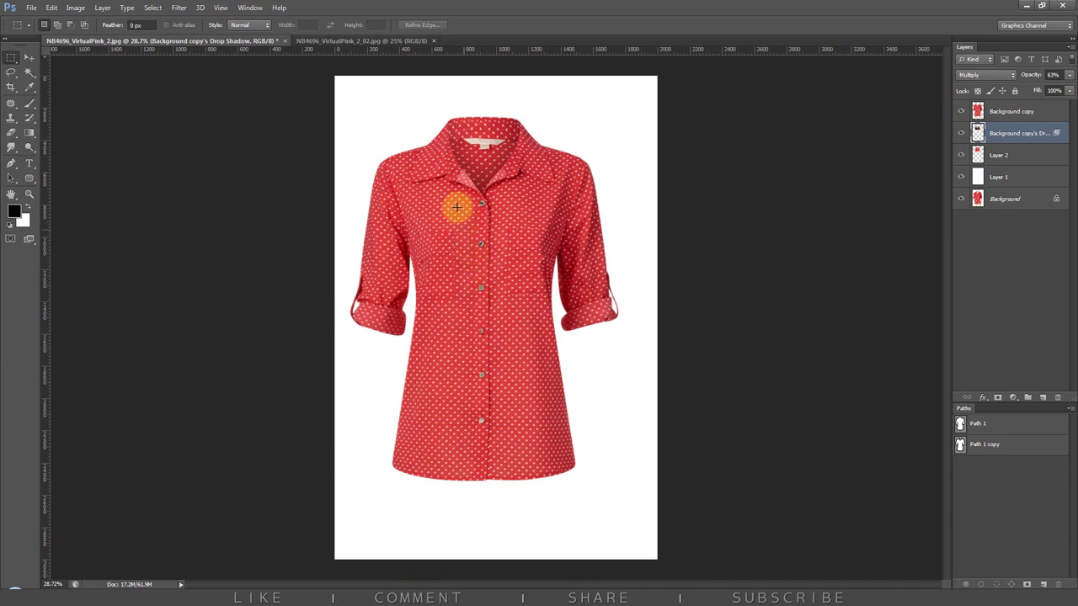
key(ctrl+0)
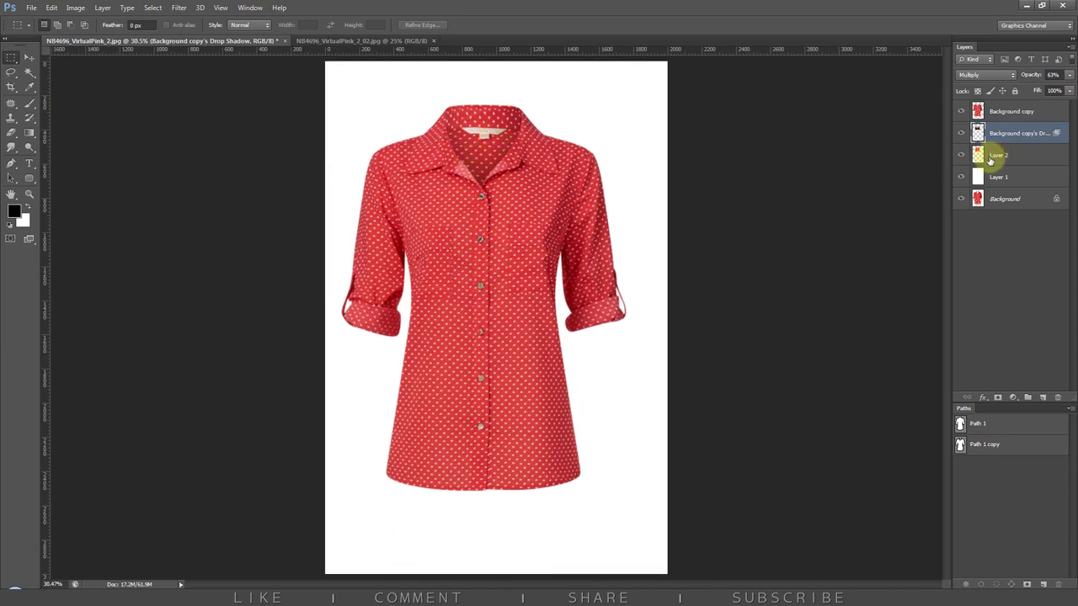
- Toggle the upper layers off and on to compare with the original mannequin photo
alt+click(959, 198)
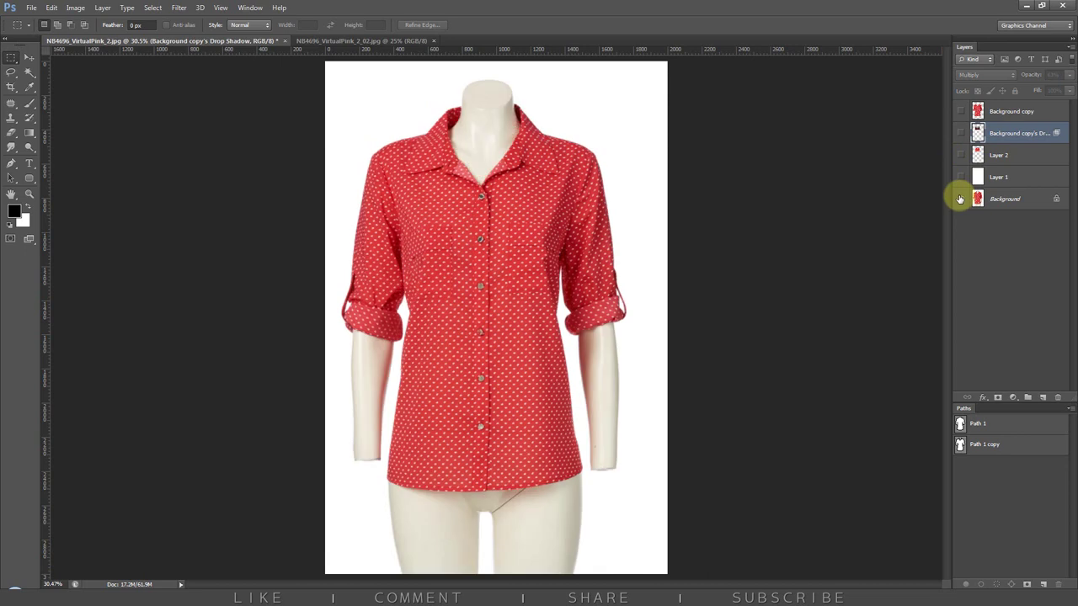
alt+click(959, 198)
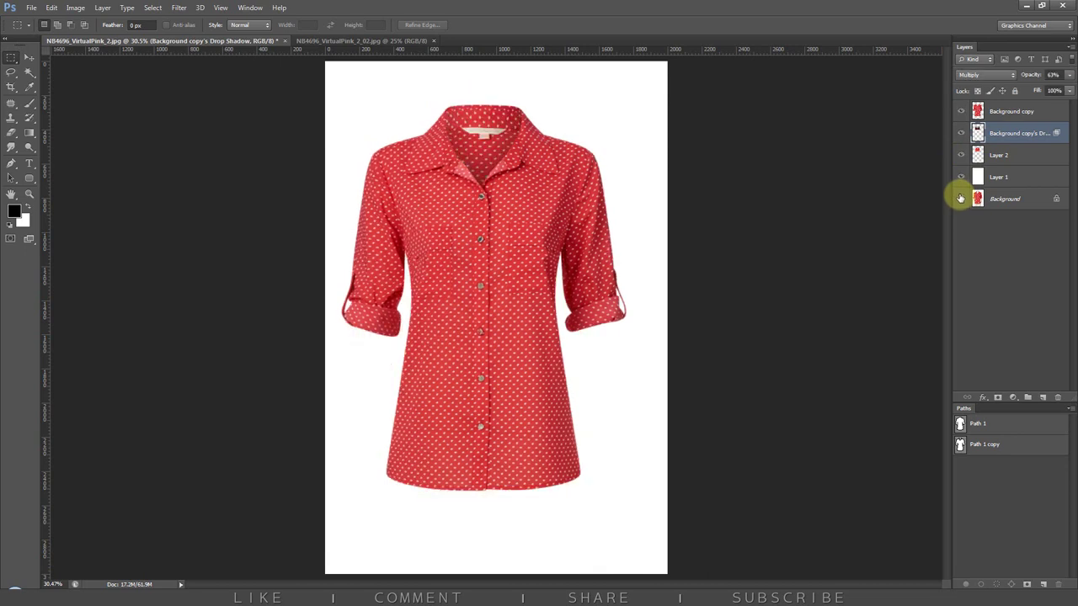
alt+click(960, 199)
alt+click(960, 199)
- Compare the collar with and without its shadow, then select Background copy through Layer 1
click(961, 133)
click(961, 133)
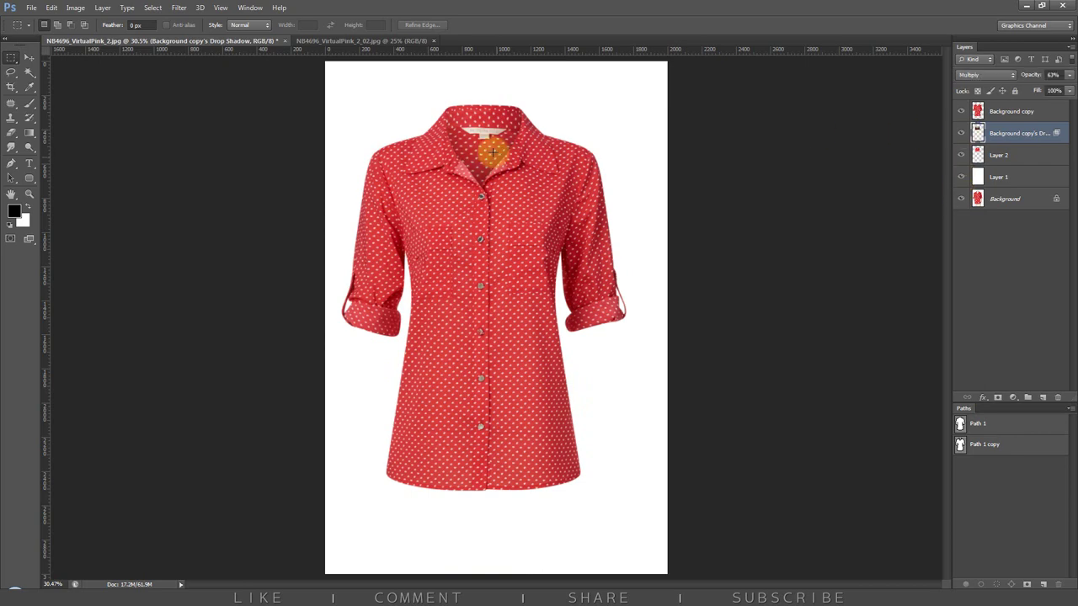
drag(480, 156, 506, 261)
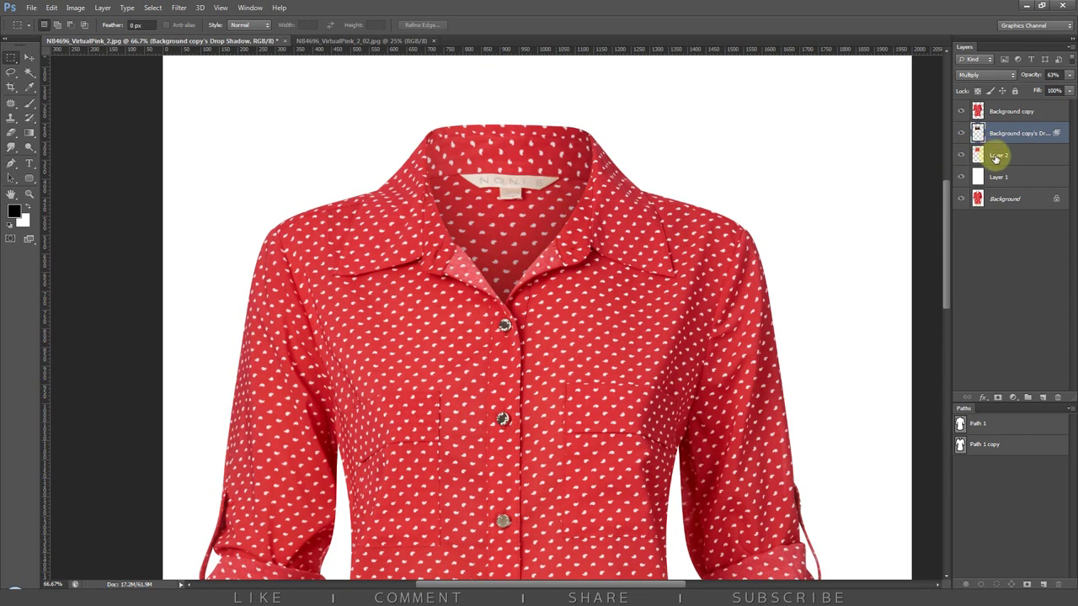
click(961, 133)
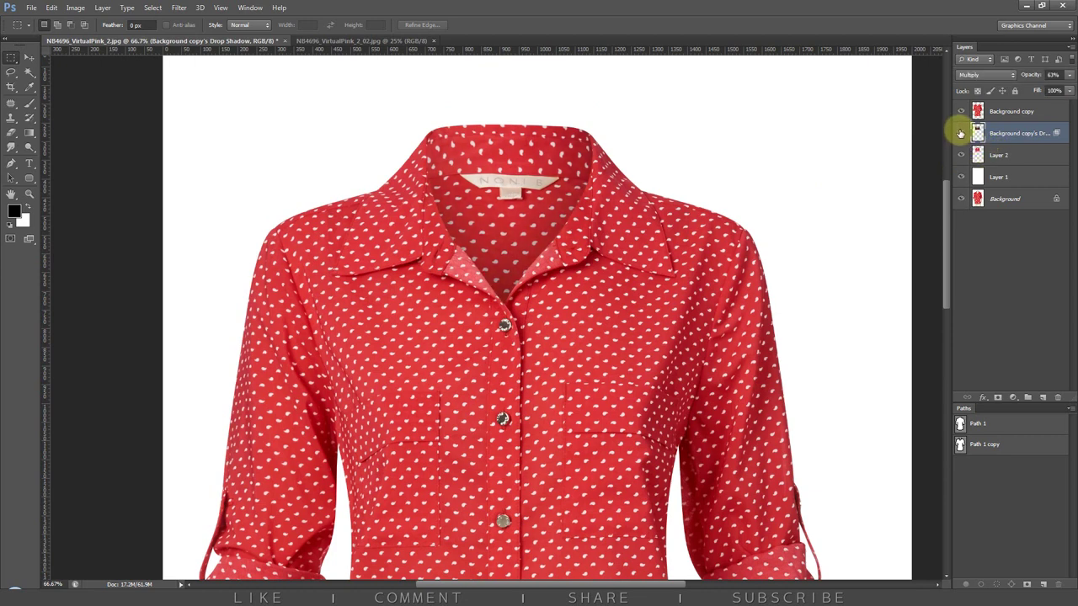
click(961, 133)
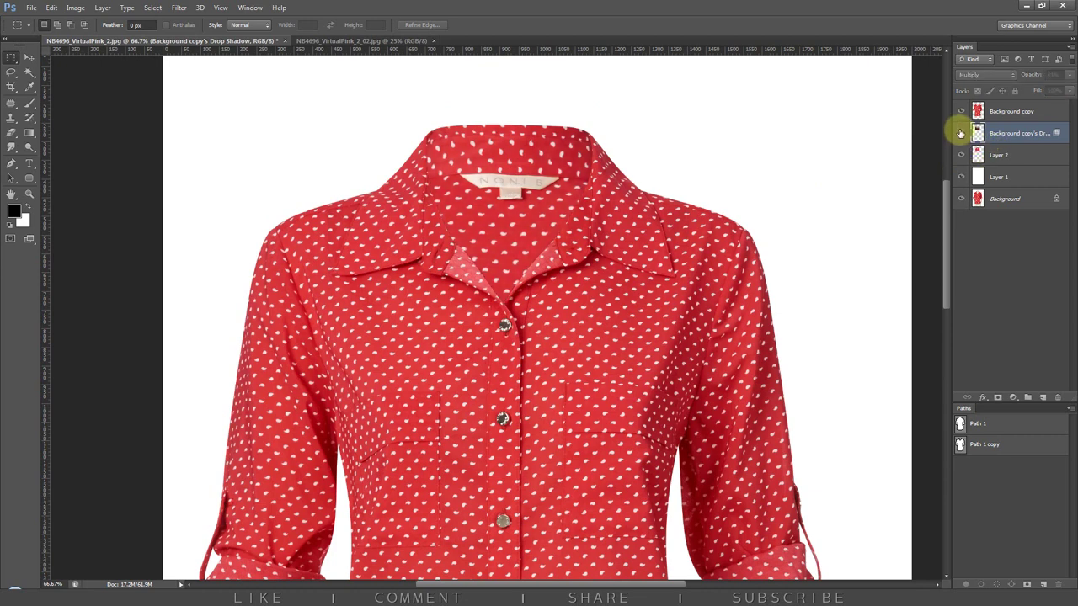
click(1006, 112)
shift+click(1004, 173)
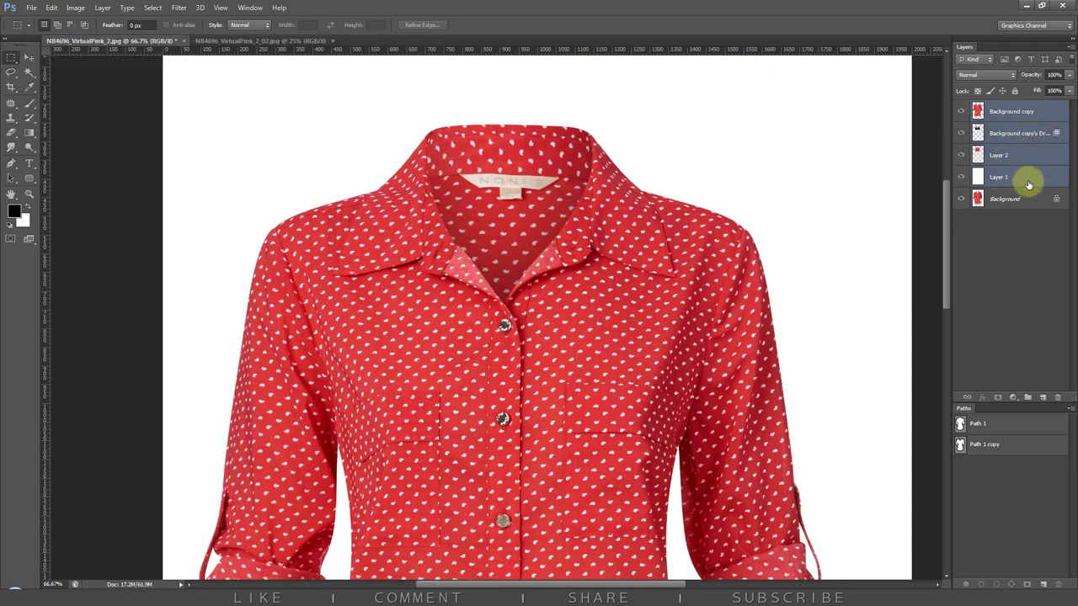
- Group the four selected layers into Group 1, compare with the original, and show it again
drag(1028, 184, 1029, 397)
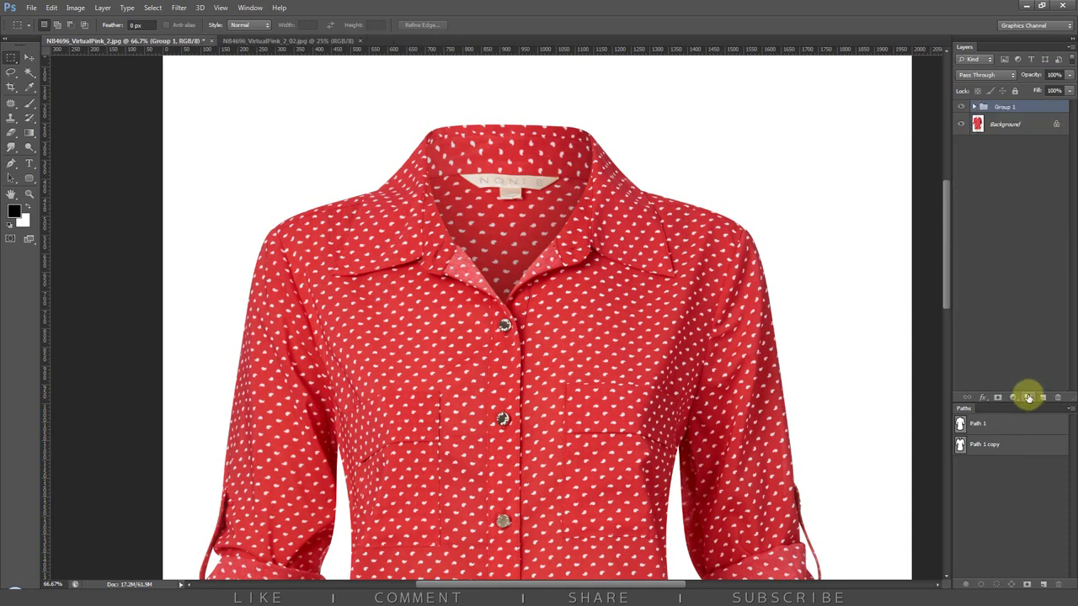
click(961, 107)
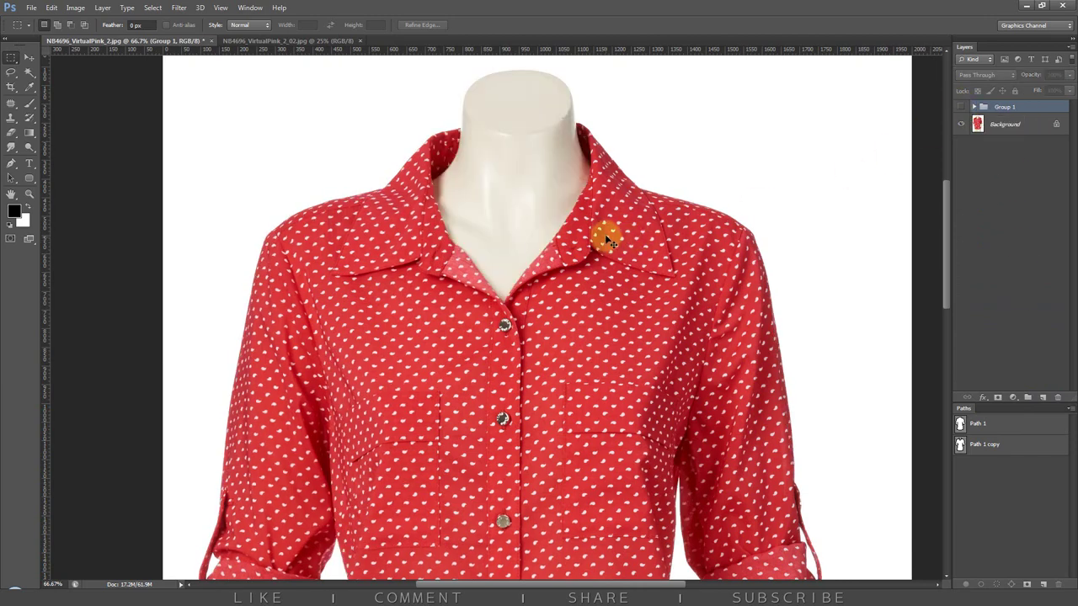
key(ctrl+0)
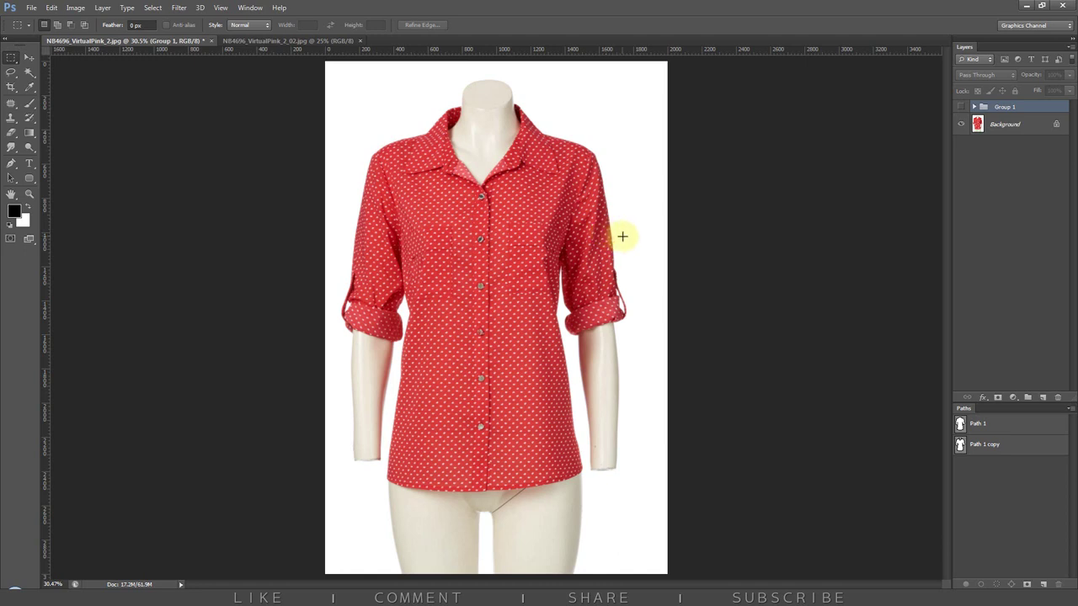
click(962, 107)
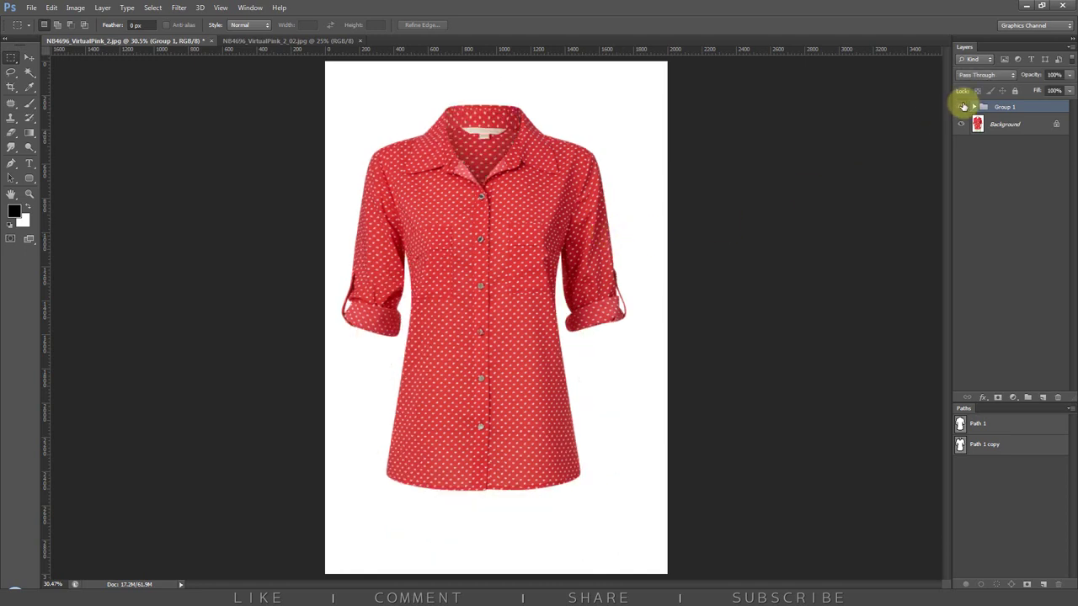
- Save the layered document as NB4696_VirtualPink_2.psd in Photoshop format
key(ctrl+shift+s)
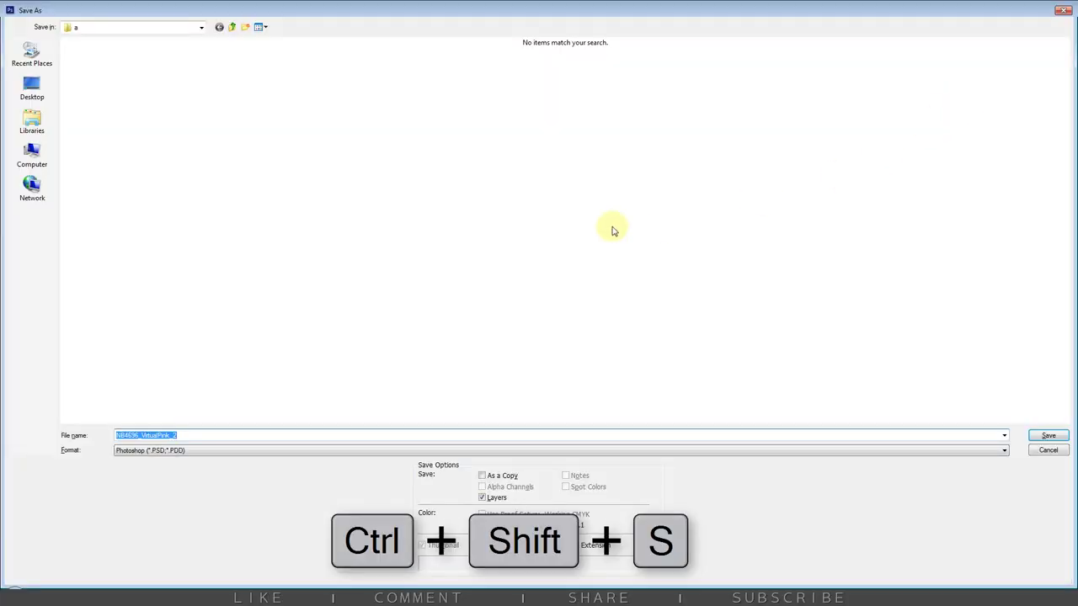
click(131, 453)
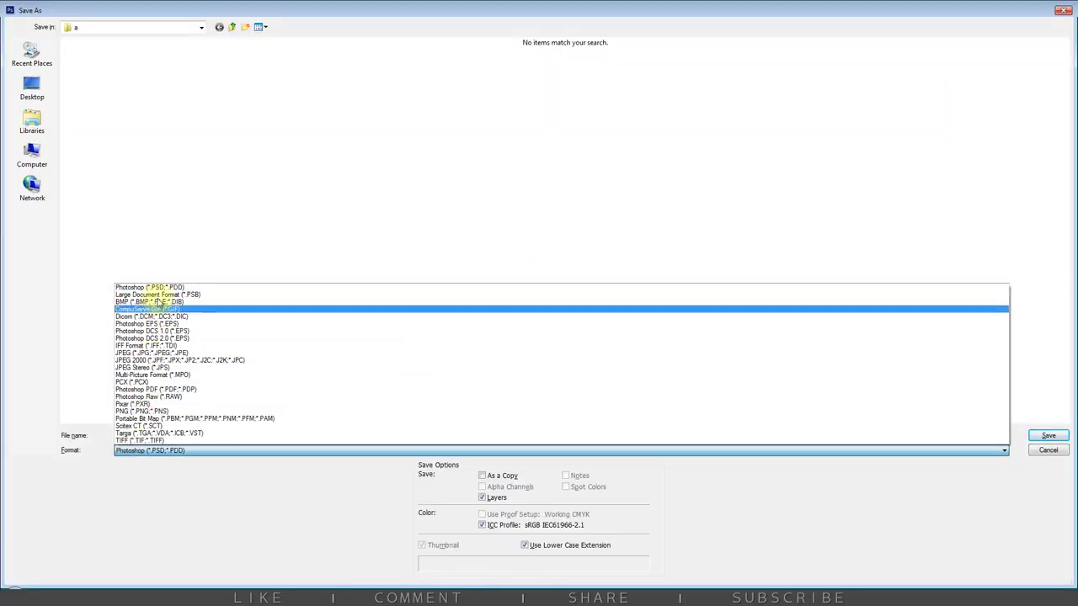
click(155, 288)
click(1046, 436)
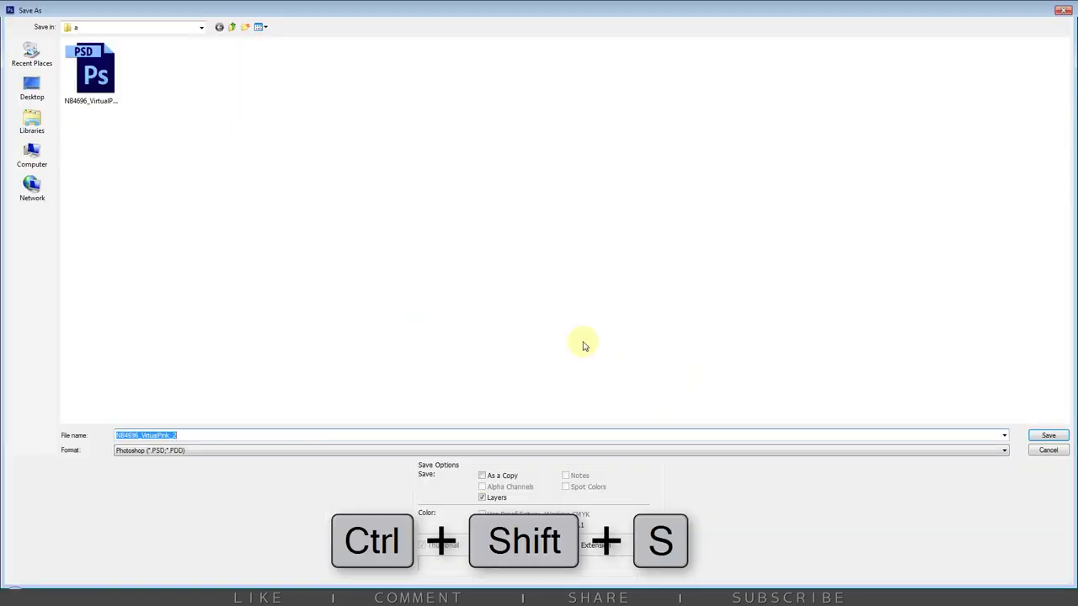
- Save a Maximum-quality JPEG copy into a new 'Done' folder and close the documents
click(332, 181)
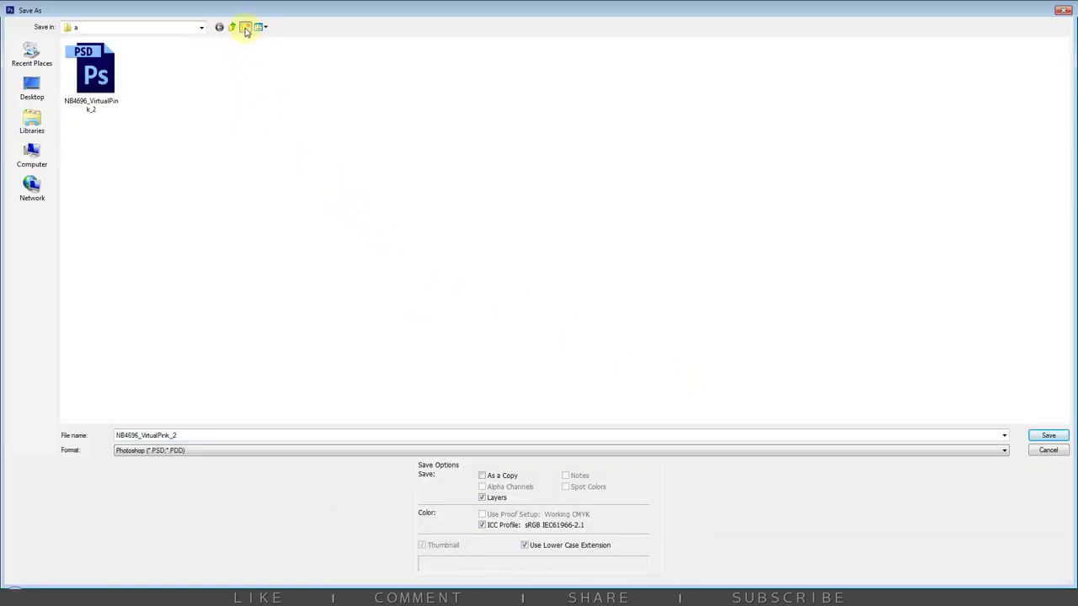
click(245, 27)
text(Done)
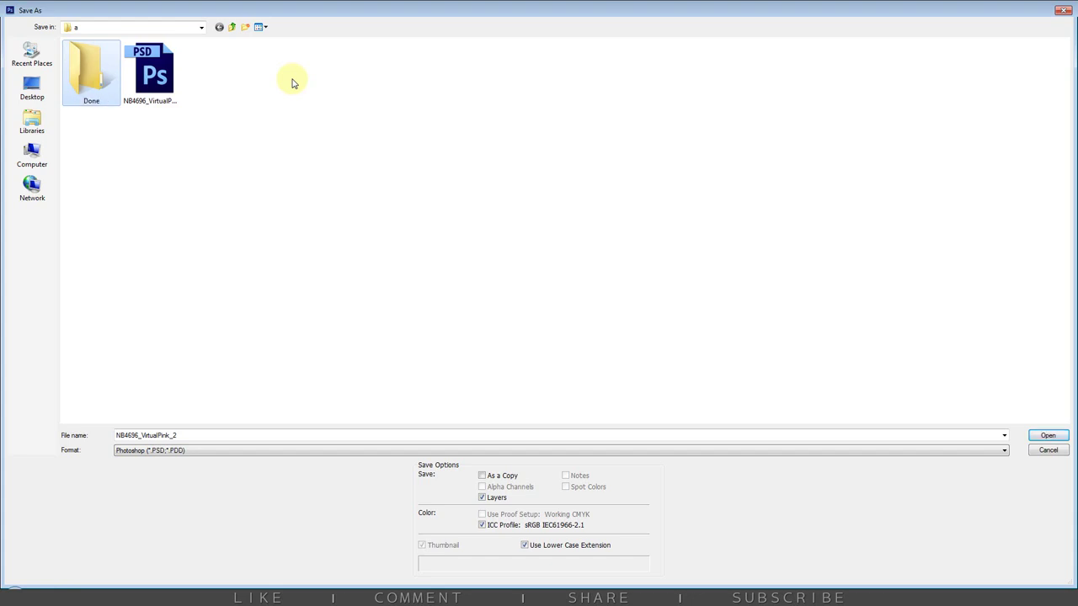
key(Return)
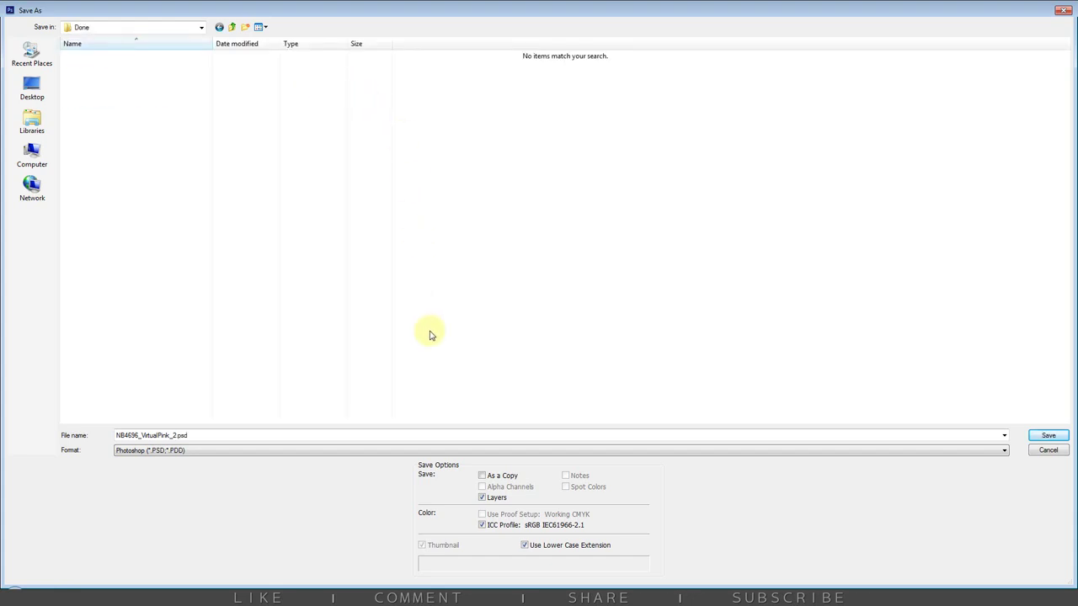
click(766, 450)
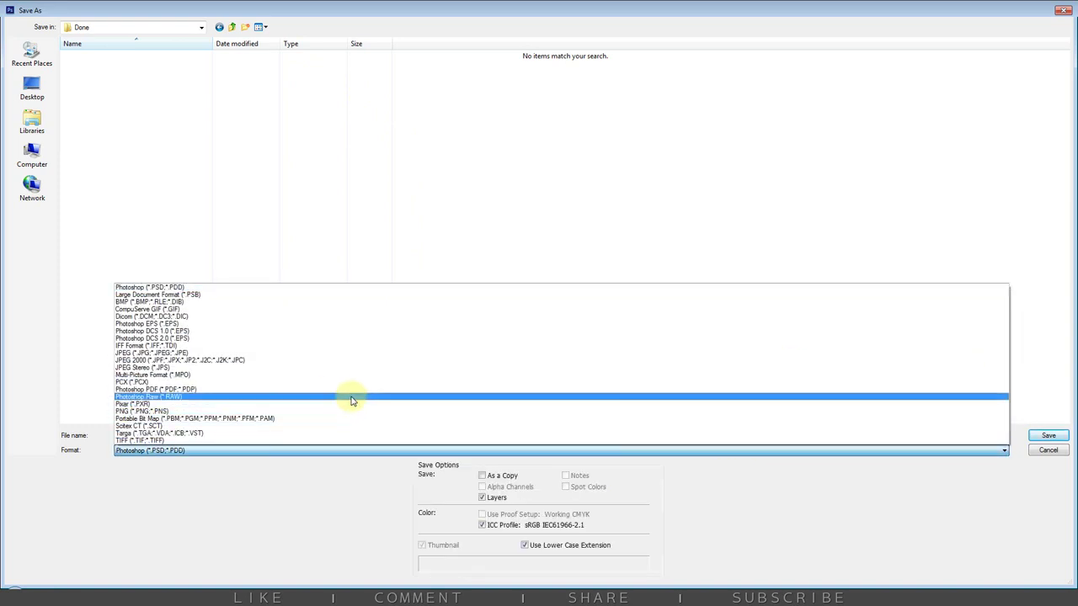
click(160, 353)
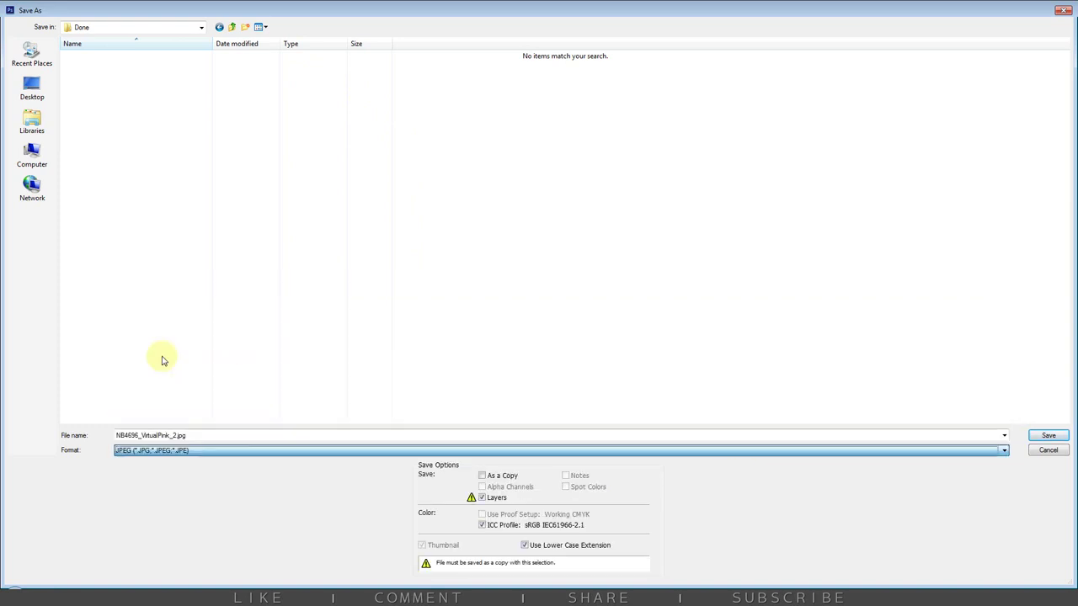
click(1051, 437)
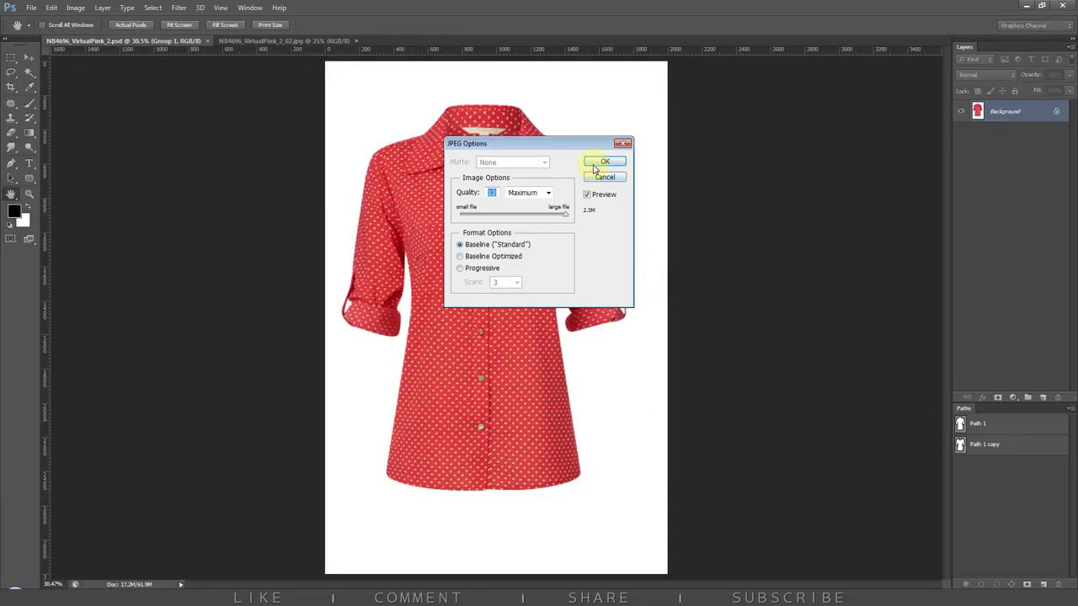
click(603, 162)
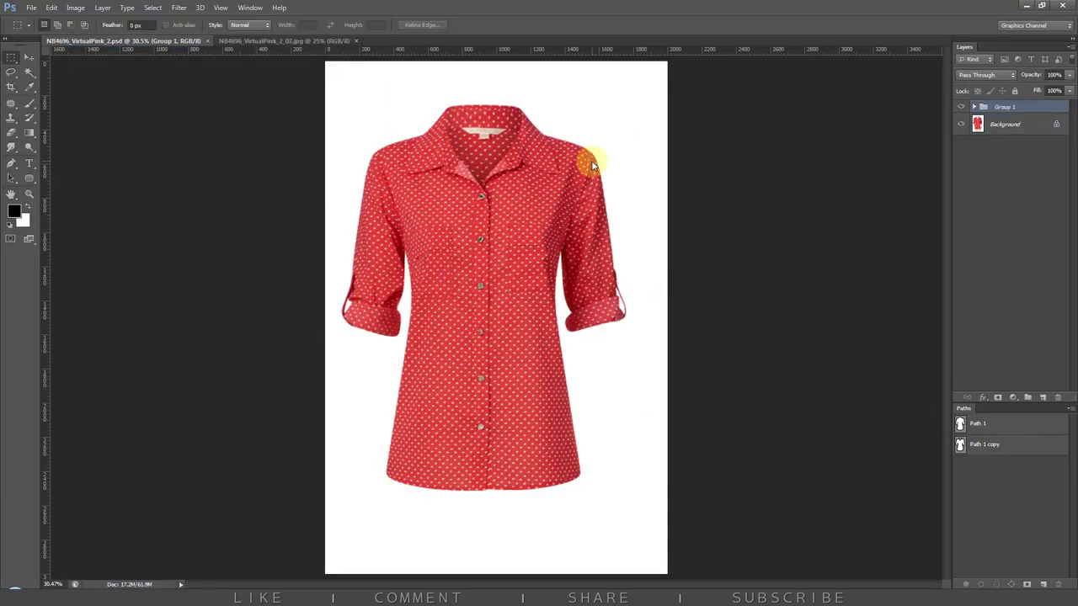
click(209, 40)
- Close the last document, then open NB4696_VirtualPink_2.jpg from the Done folder in Explorer
click(184, 40)
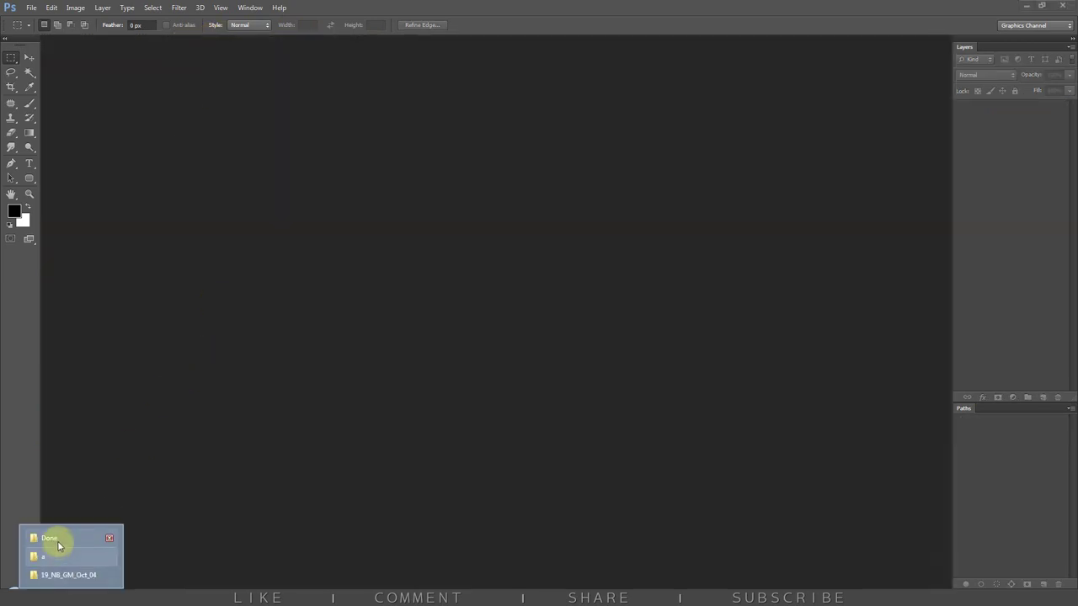
click(58, 541)
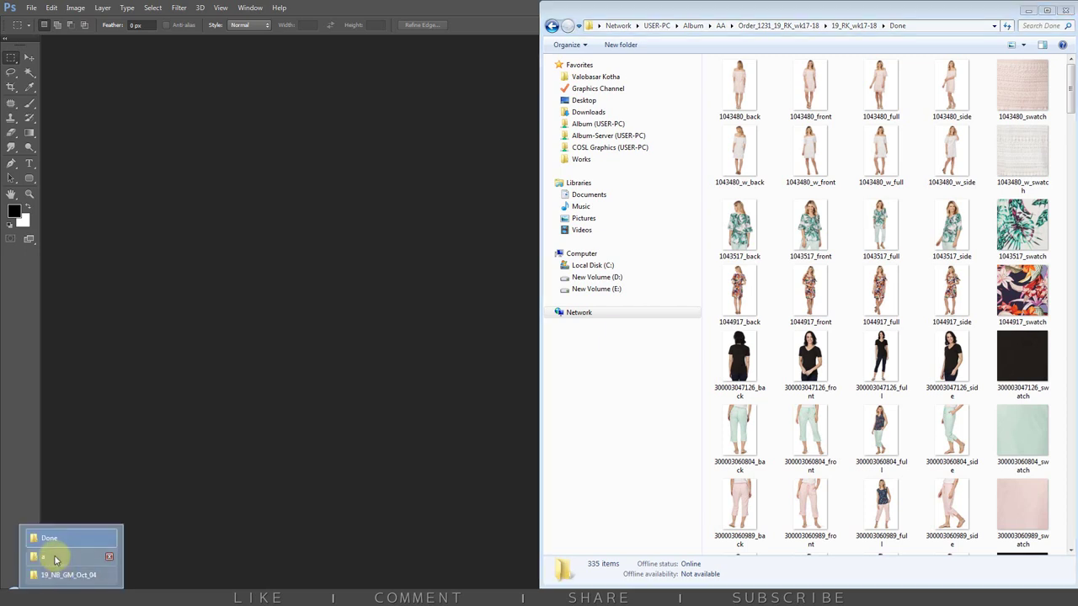
click(56, 562)
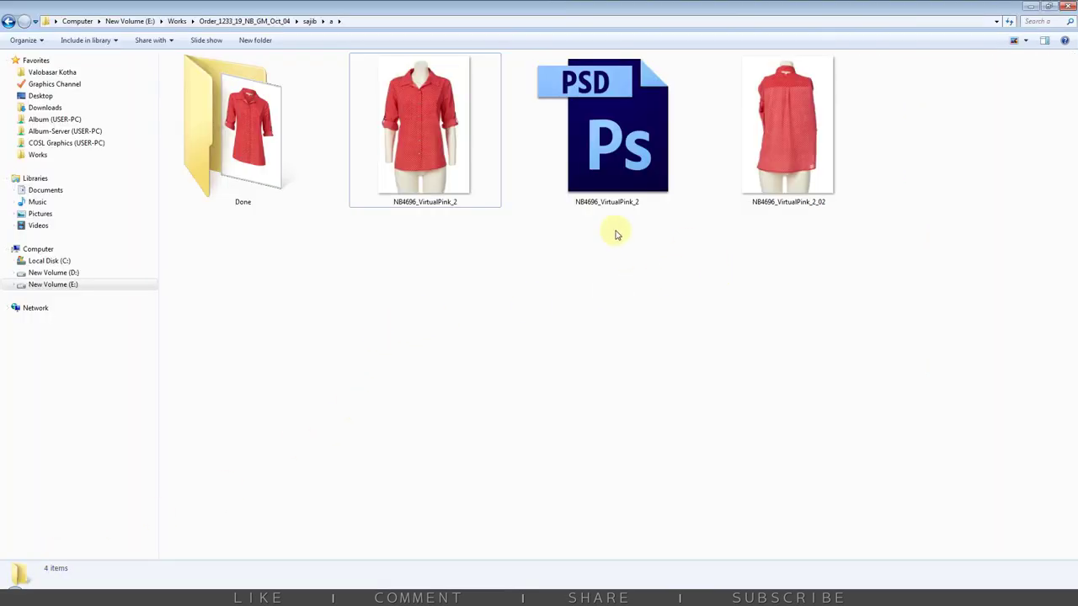
double_click(261, 131)
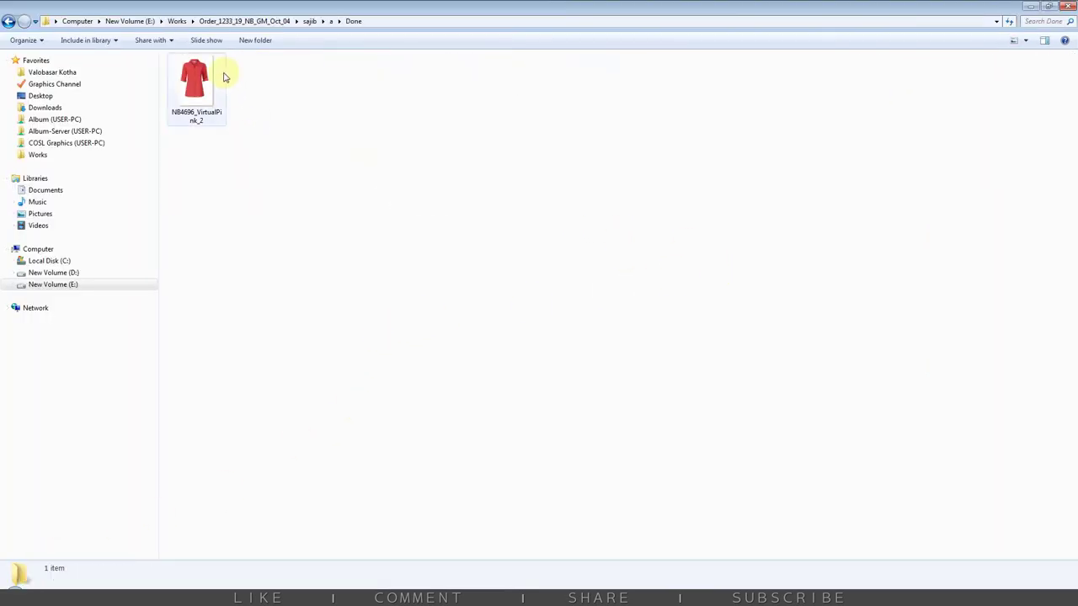
double_click(223, 77)
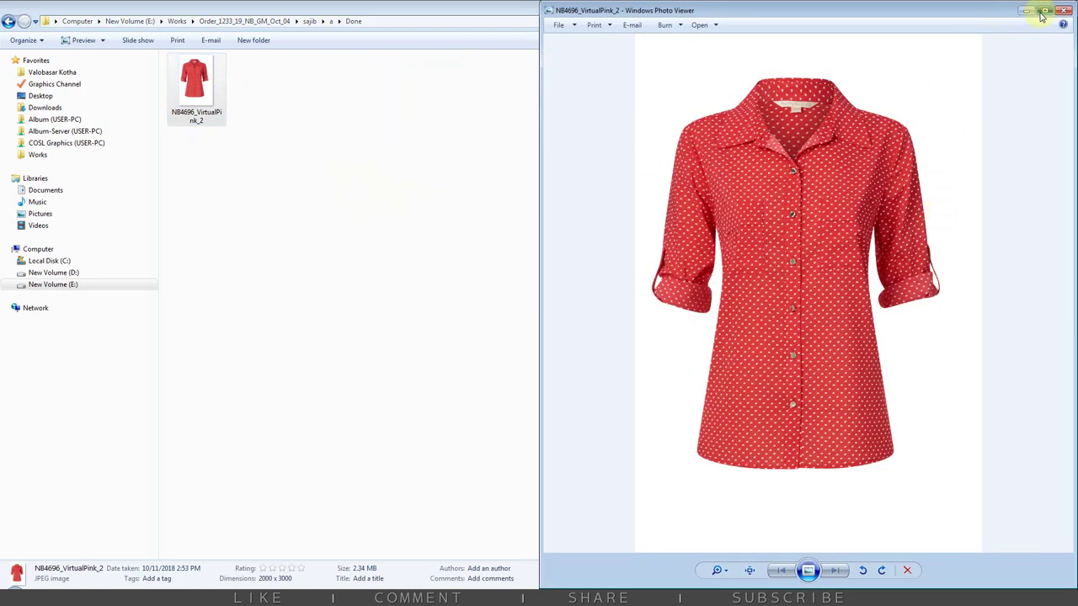
- Maximize Photo Viewer, zoom into the shirt's collar and neck label, then zoom back out
click(1043, 11)
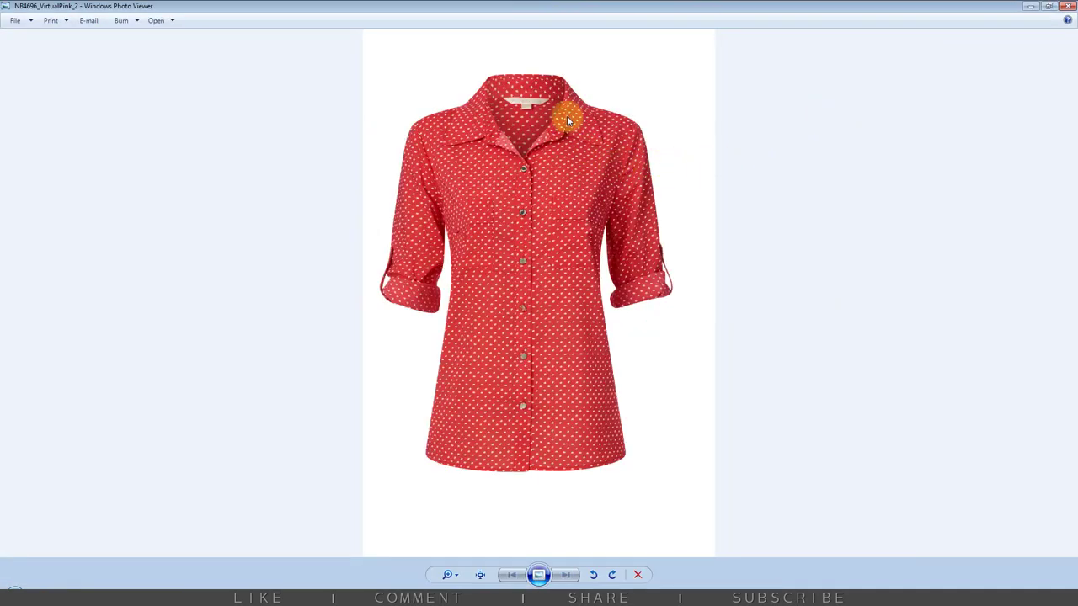
scroll(563, 95, up, 2)
scroll(562, 95, up, 2)
scroll(563, 95, up, 2)
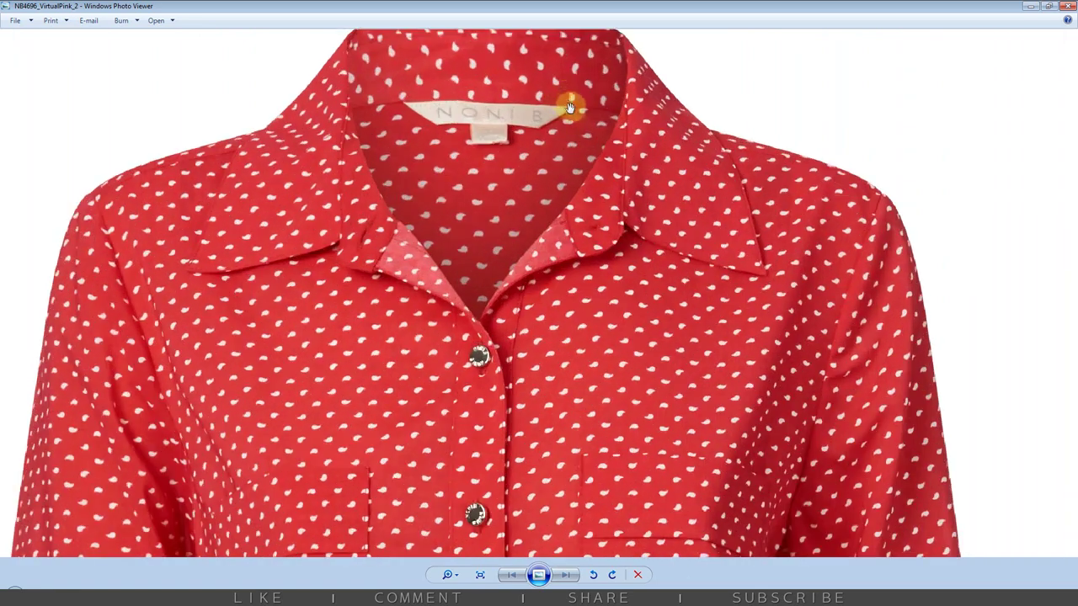
drag(565, 108, 592, 199)
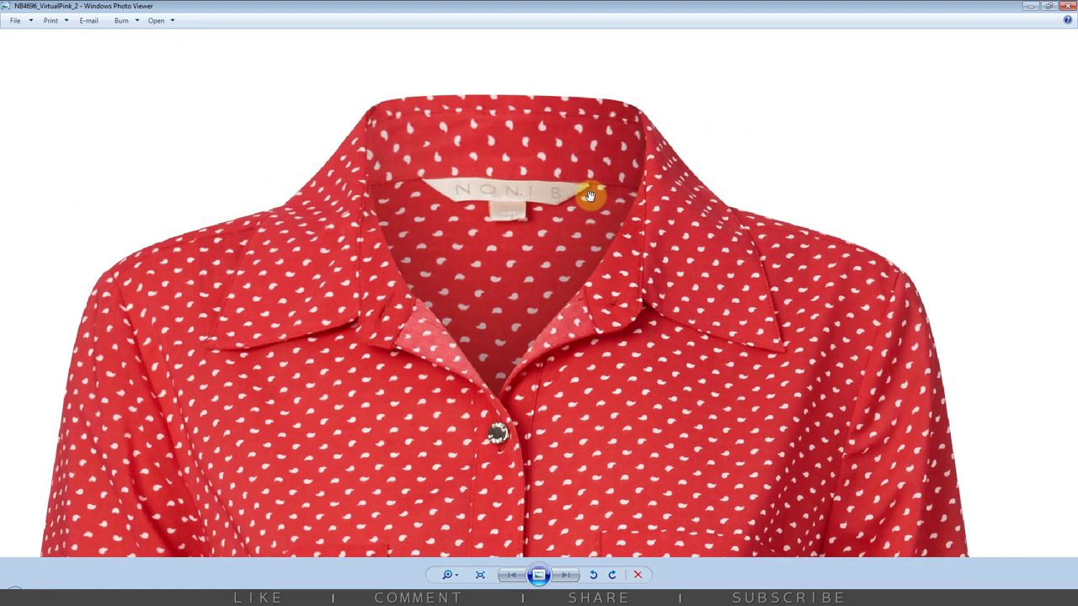
scroll(590, 195, down, 2)
scroll(590, 194, down, 2)
scroll(591, 194, down, 1)
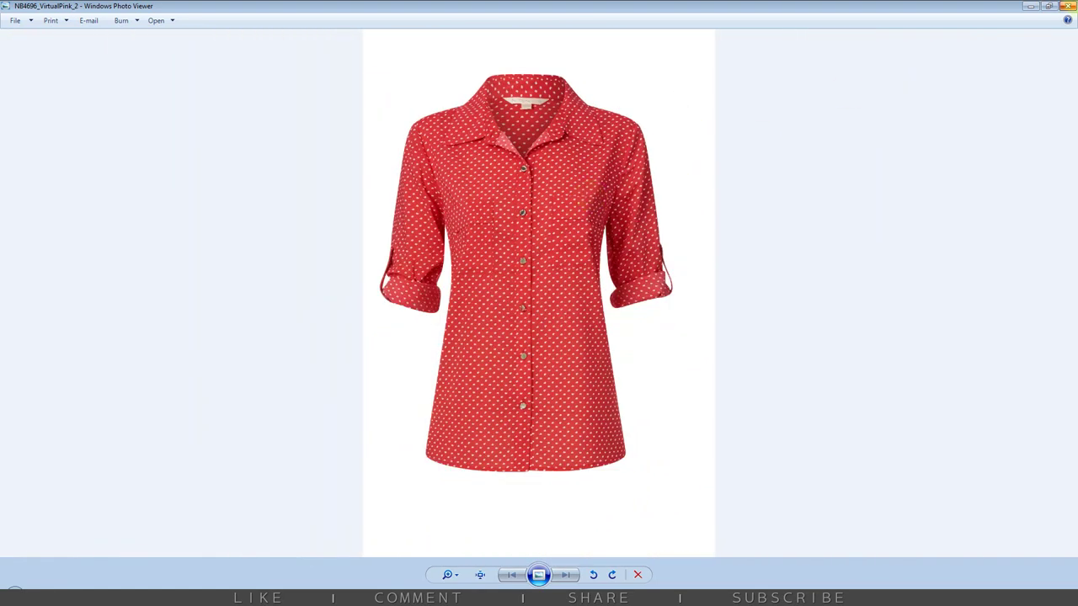